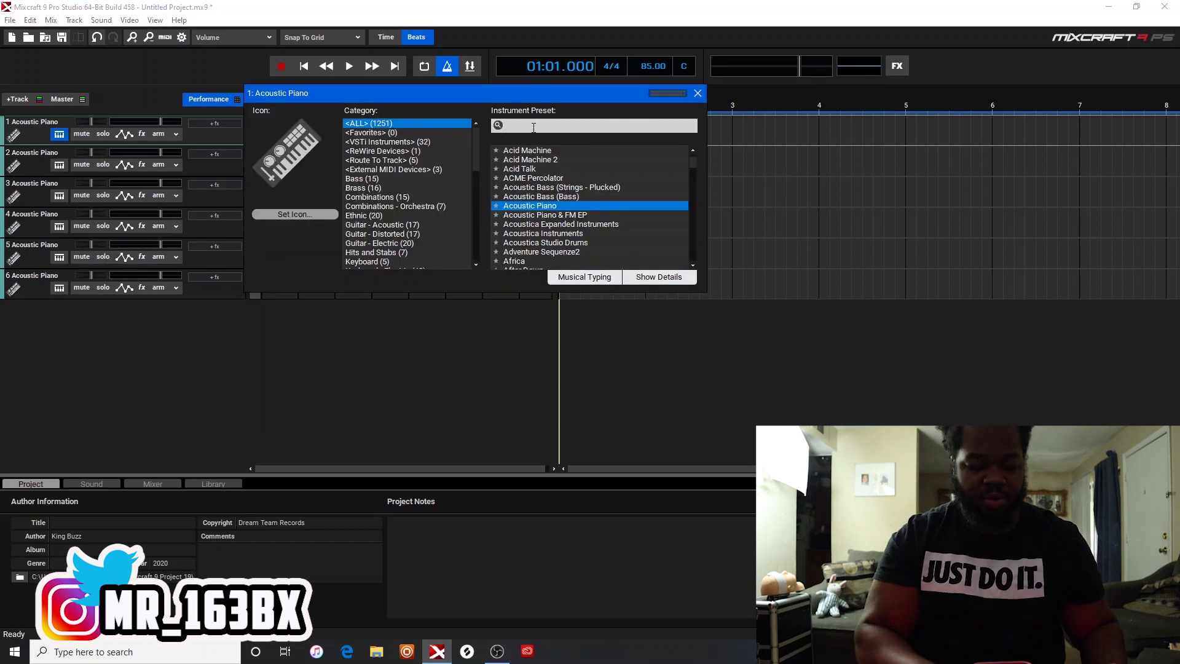
- Load the Omni Sampler instrument with the MurdaBeatz preset on track 1 and close its windows
{"action": "type", "text": "omni"}
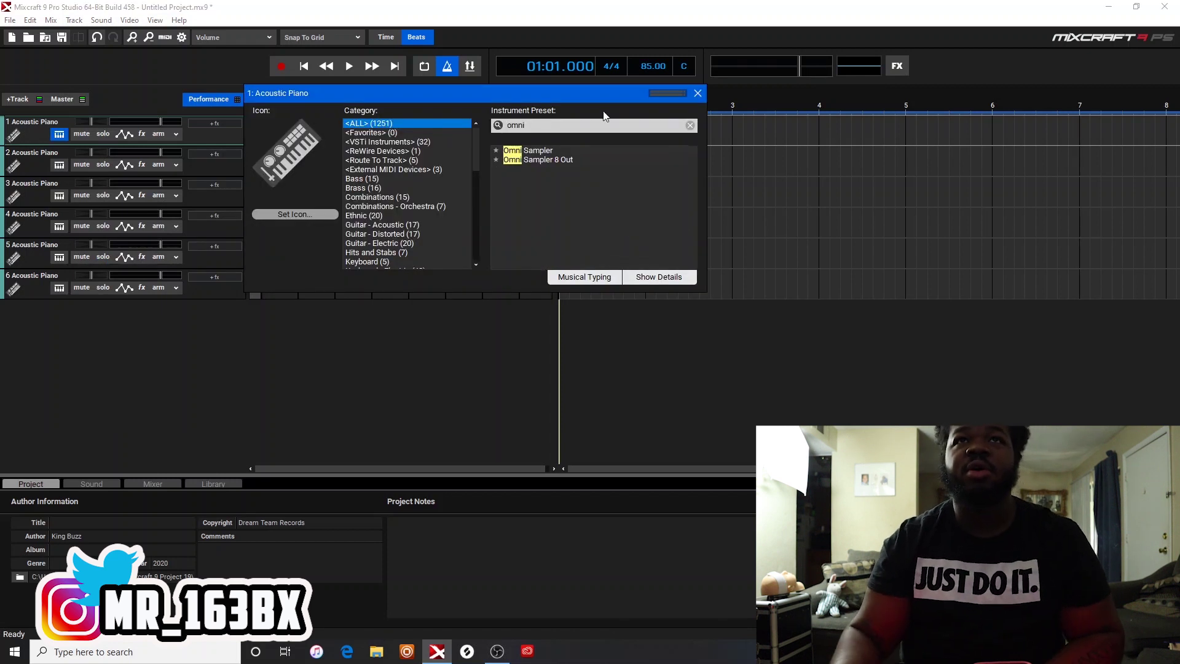
{"action": "left_click", "coordinate": [544, 149]}
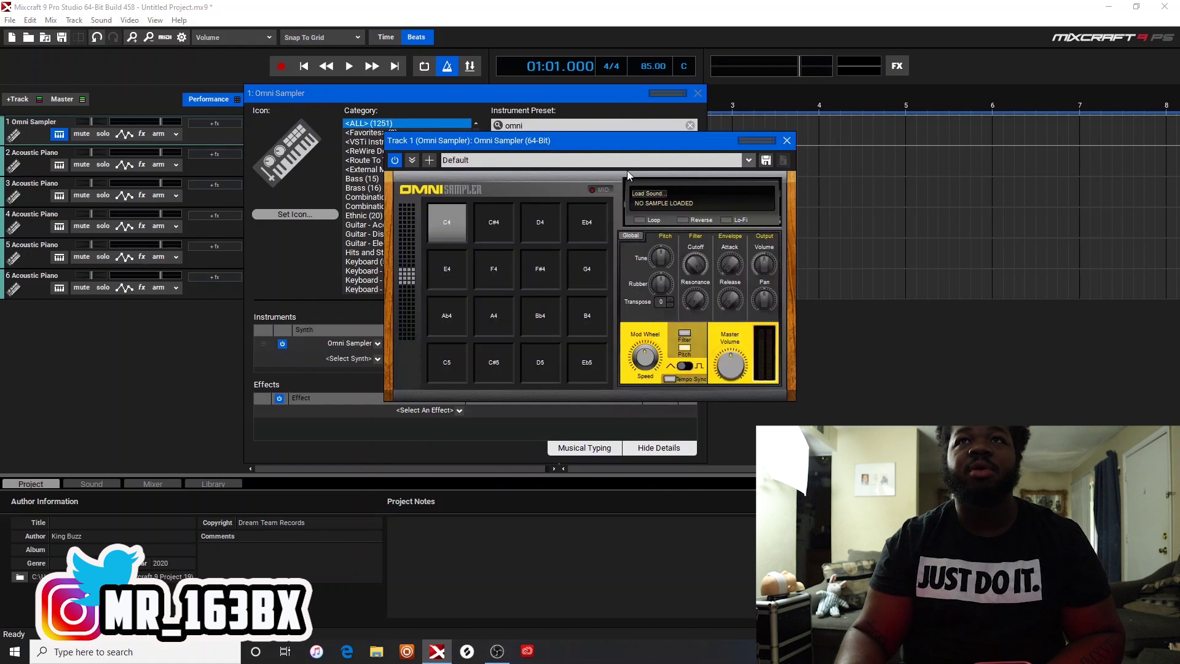
{"action": "left_click", "coordinate": [748, 160]}
{"action": "left_click", "coordinate": [502, 193]}
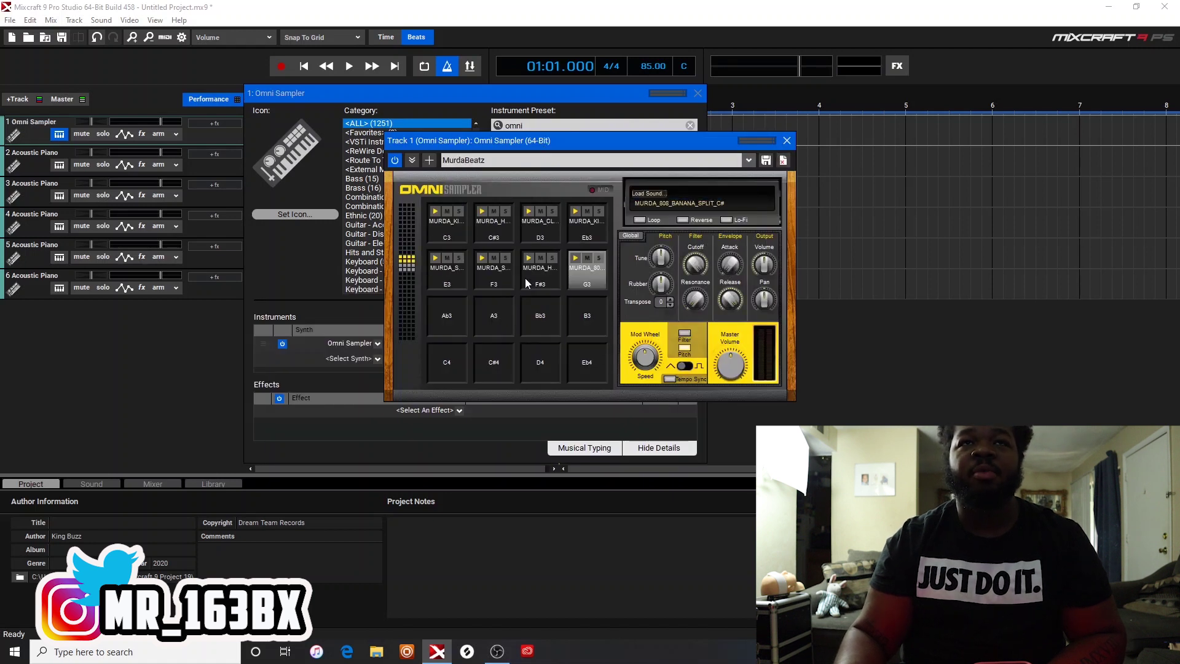
{"action": "left_click", "coordinate": [786, 140]}
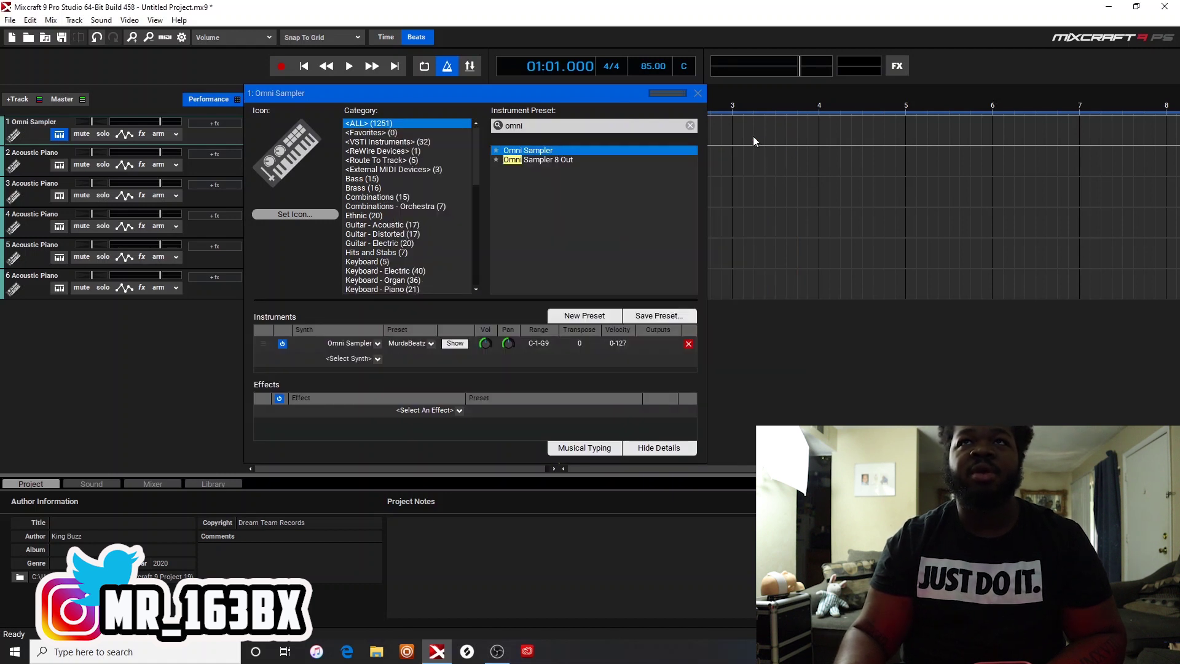
{"action": "left_click", "coordinate": [698, 93]}
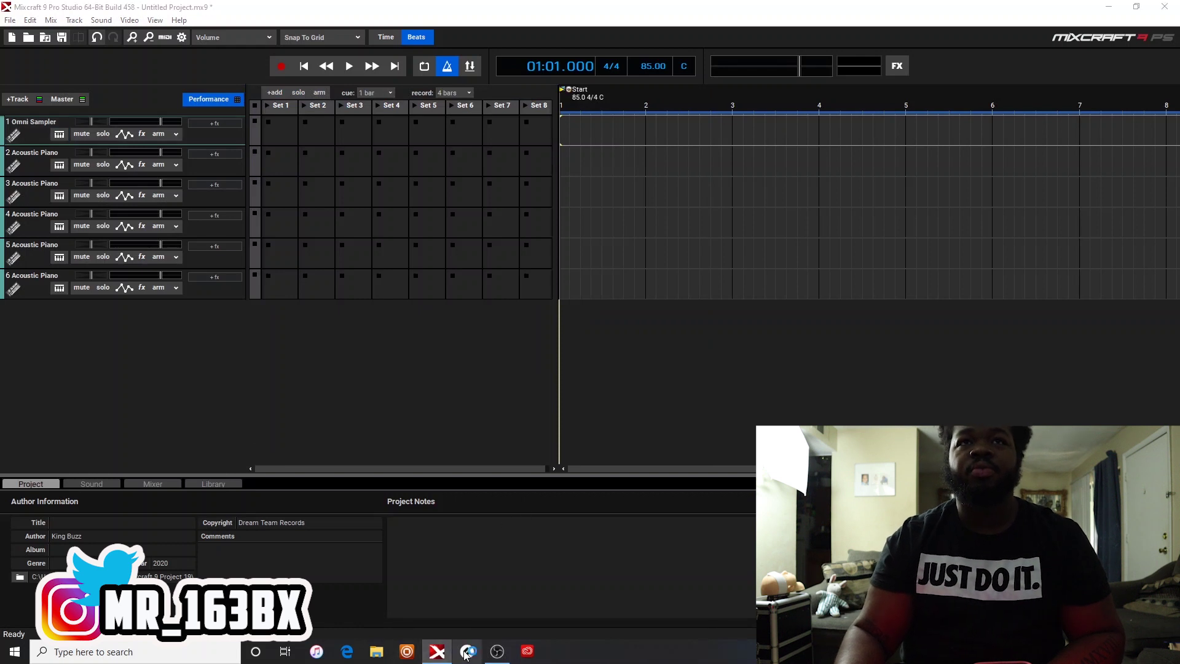
- Switch to Splice and audition recently added samples, including the Jazz Hop piano loop, the guitar loops and SC_SS_120_sax_celebrates_Fm.wav
{"action": "left_click", "coordinate": [466, 652]}
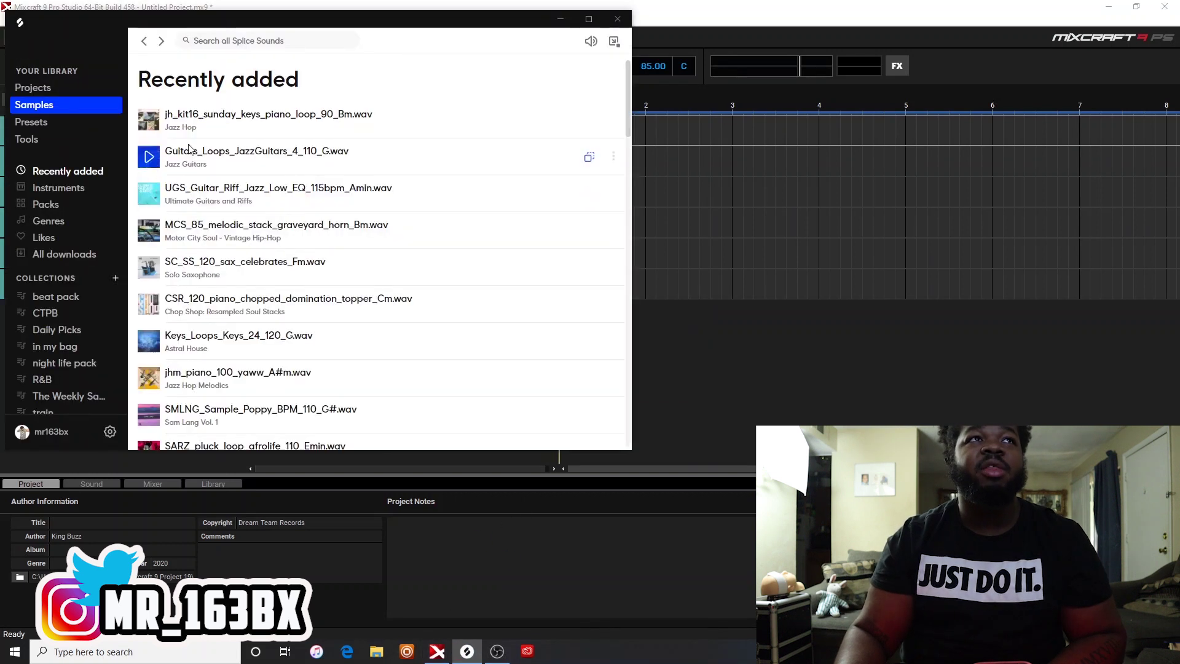
{"action": "left_click", "coordinate": [152, 122]}
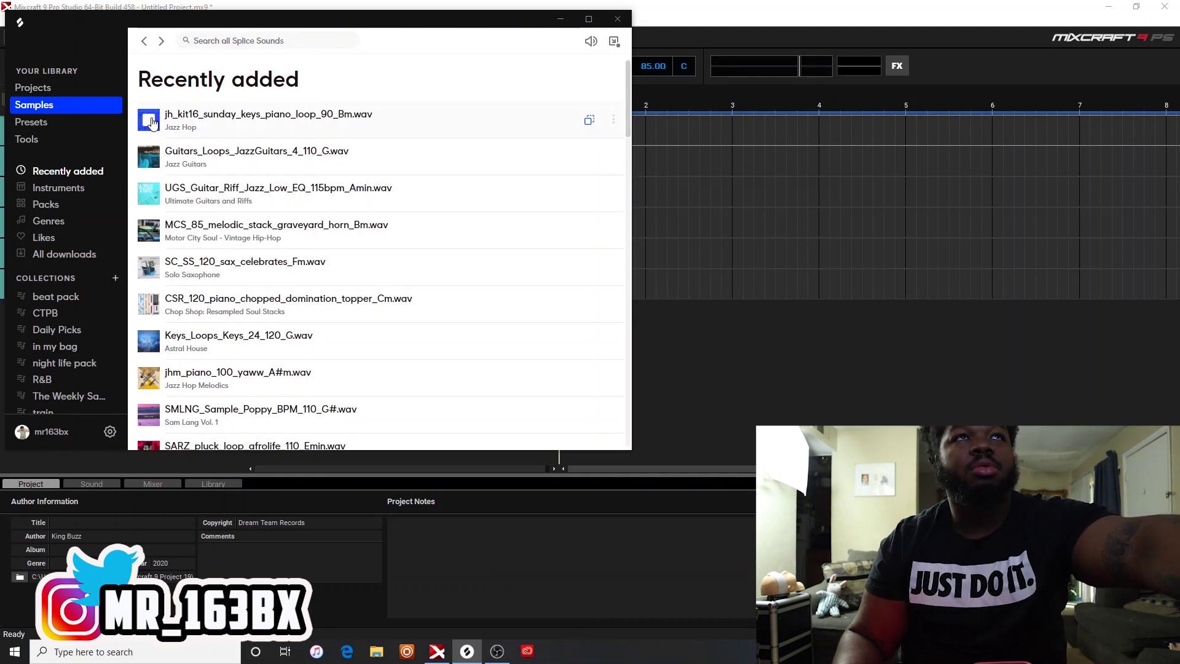
{"action": "left_click", "coordinate": [149, 157]}
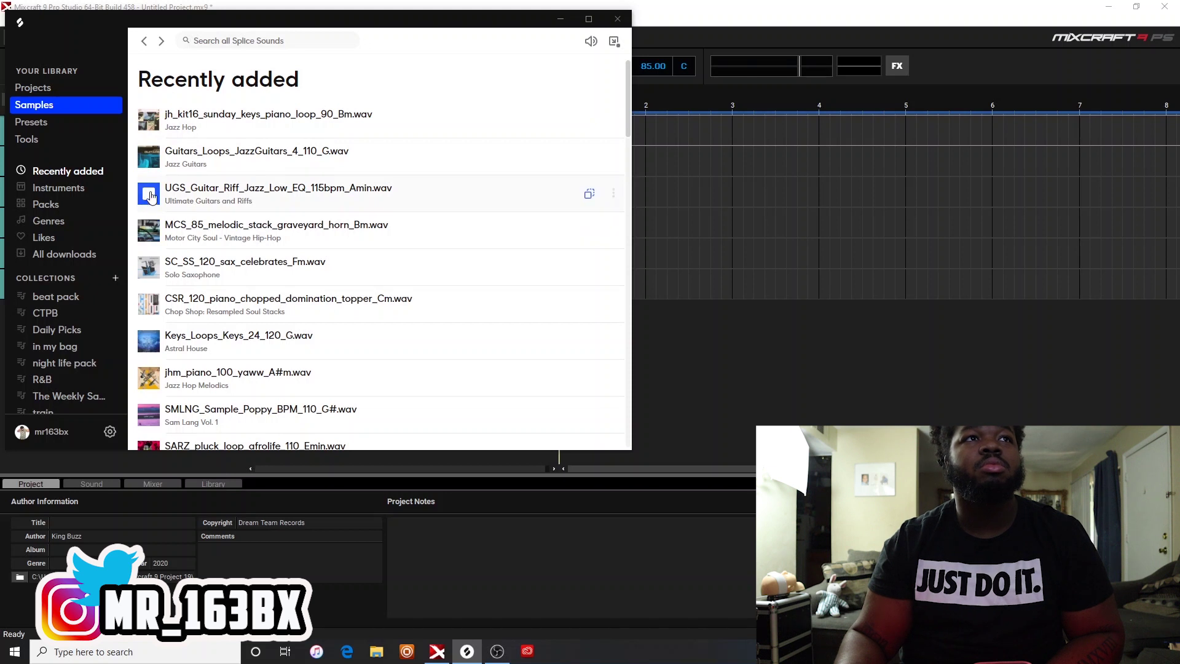
{"action": "left_click", "coordinate": [151, 268]}
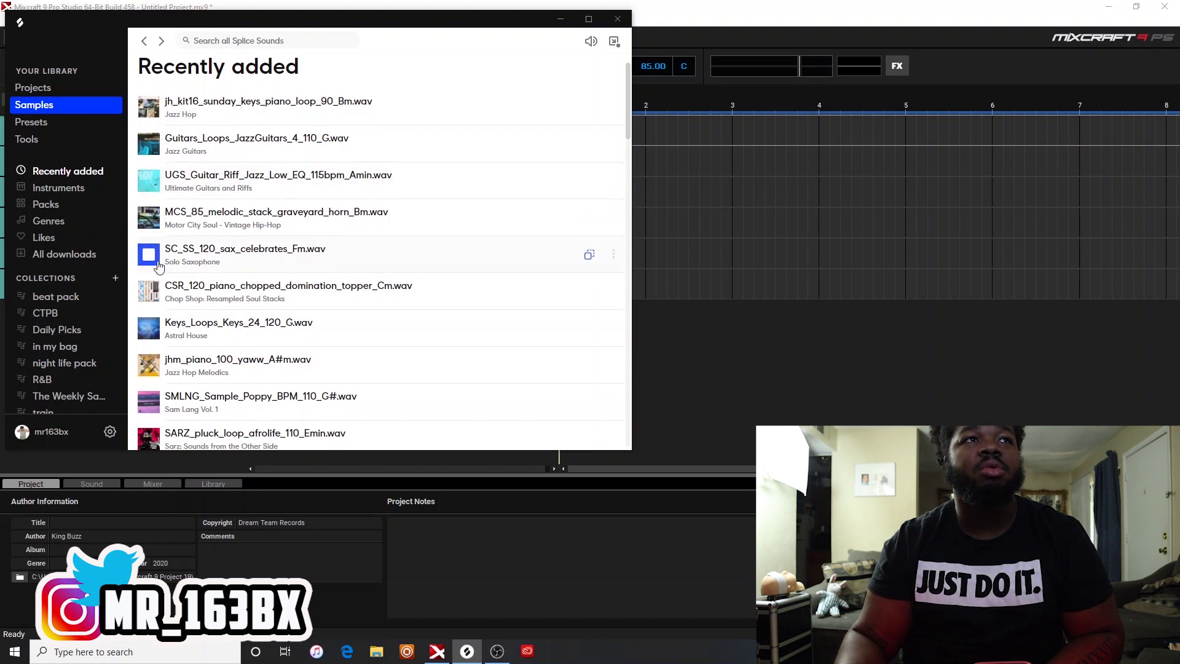
{"action": "scroll", "coordinate": [151, 270], "scroll_direction": "down", "scroll_amount": 1}
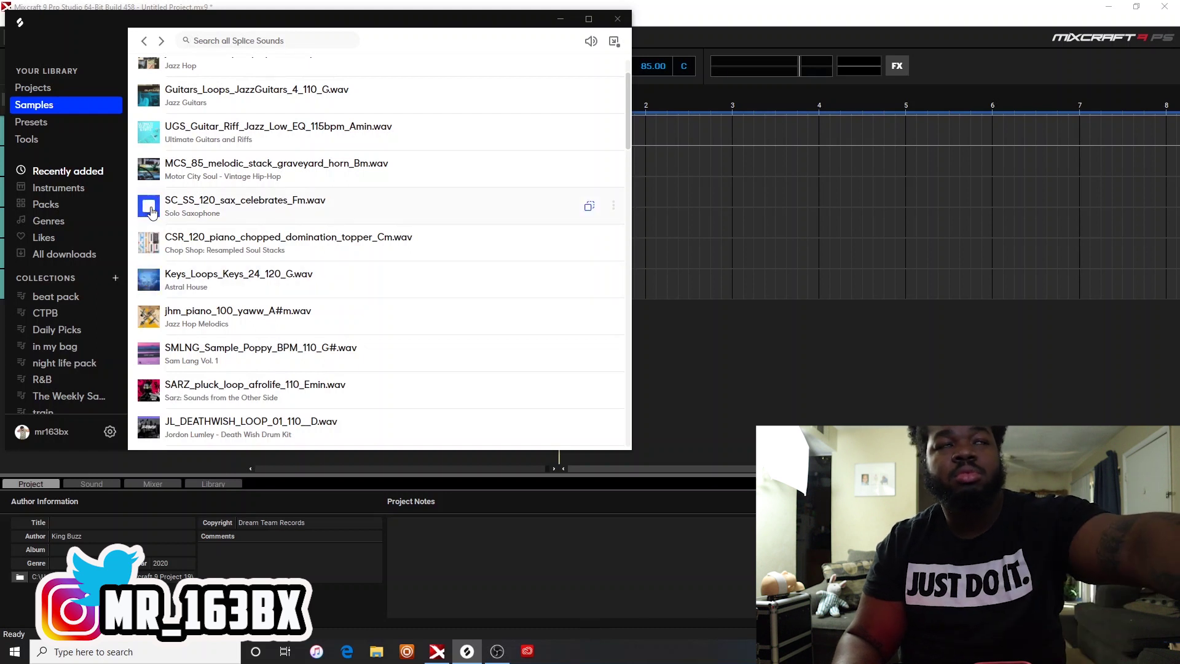
- Add SC_SS_120_sax_celebrates_Fm.wav from Splice to Mixcraft as a Set 1 clip on a new audio track, and make it track 1
{"action": "left_click", "coordinate": [220, 204]}
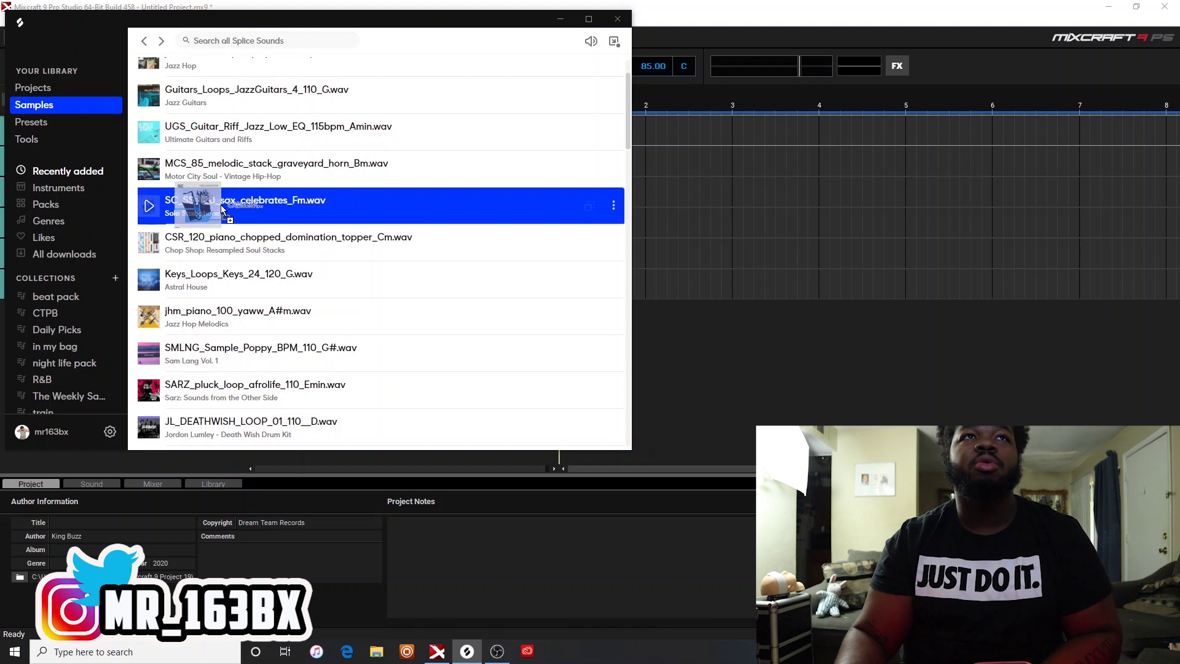
{"action": "left_click_drag", "start_coordinate": [312, 14], "coordinate": [958, 145]}
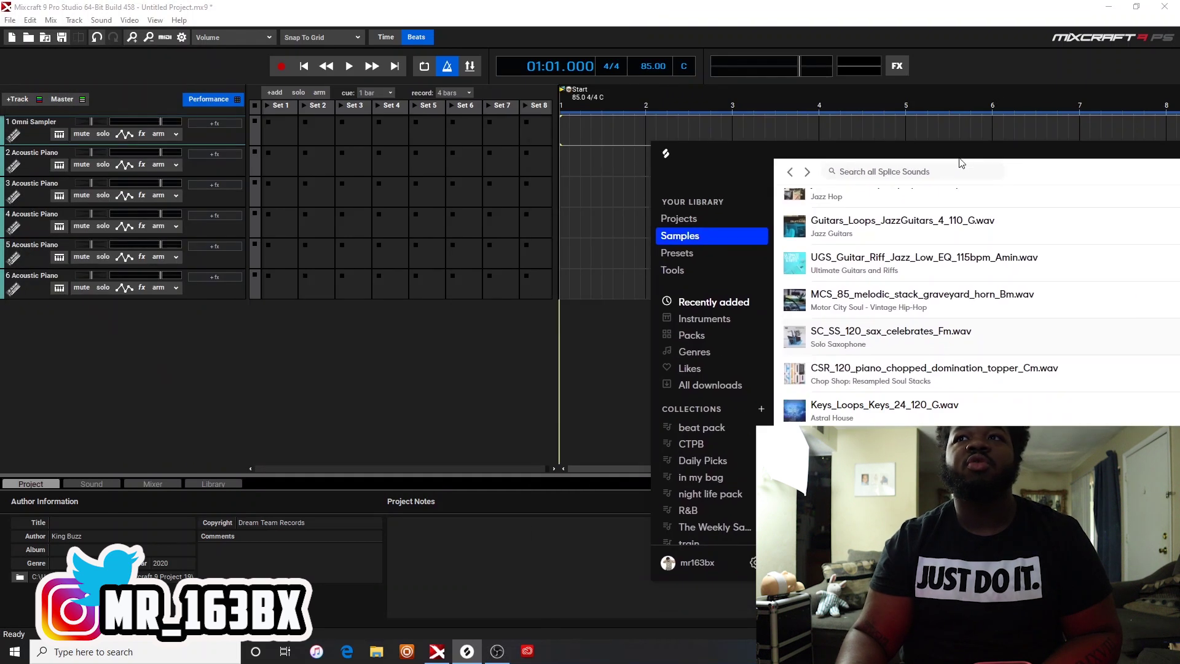
{"action": "left_click_drag", "start_coordinate": [912, 341], "coordinate": [388, 268]}
{"action": "left_click_drag", "start_coordinate": [282, 166], "coordinate": [281, 166]}
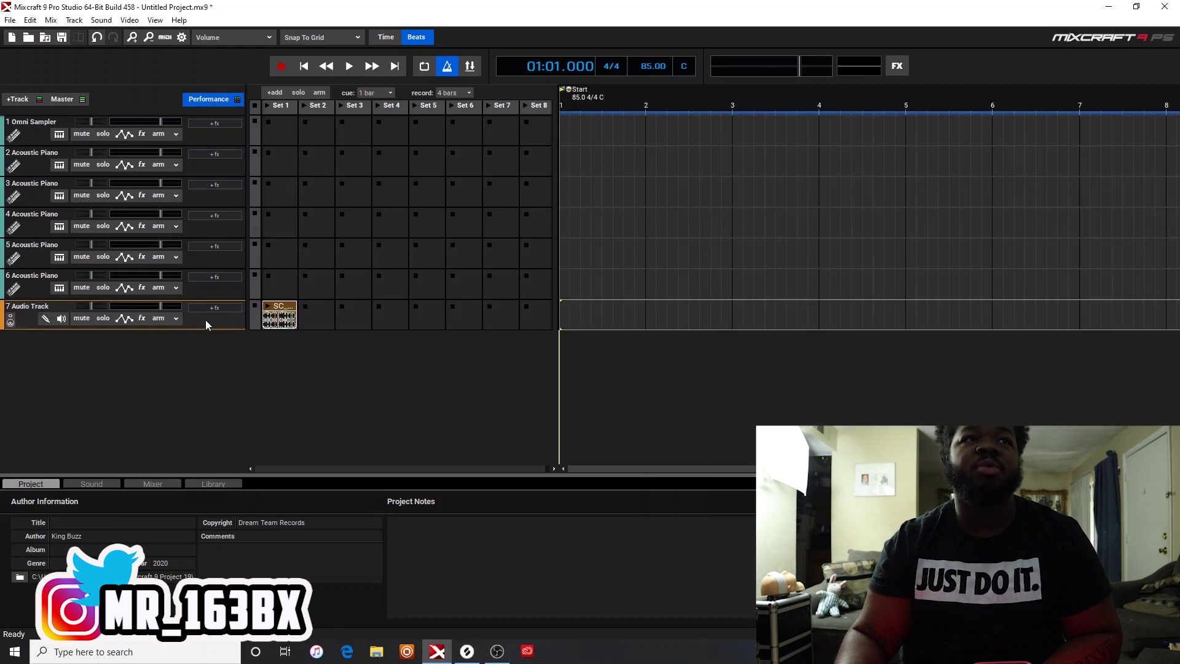
{"action": "left_click_drag", "start_coordinate": [25, 318], "coordinate": [108, 135]}
- Play the sax clip in Set 1, stop it, and set the project tempo to 120 BPM
{"action": "left_click", "coordinate": [266, 125]}
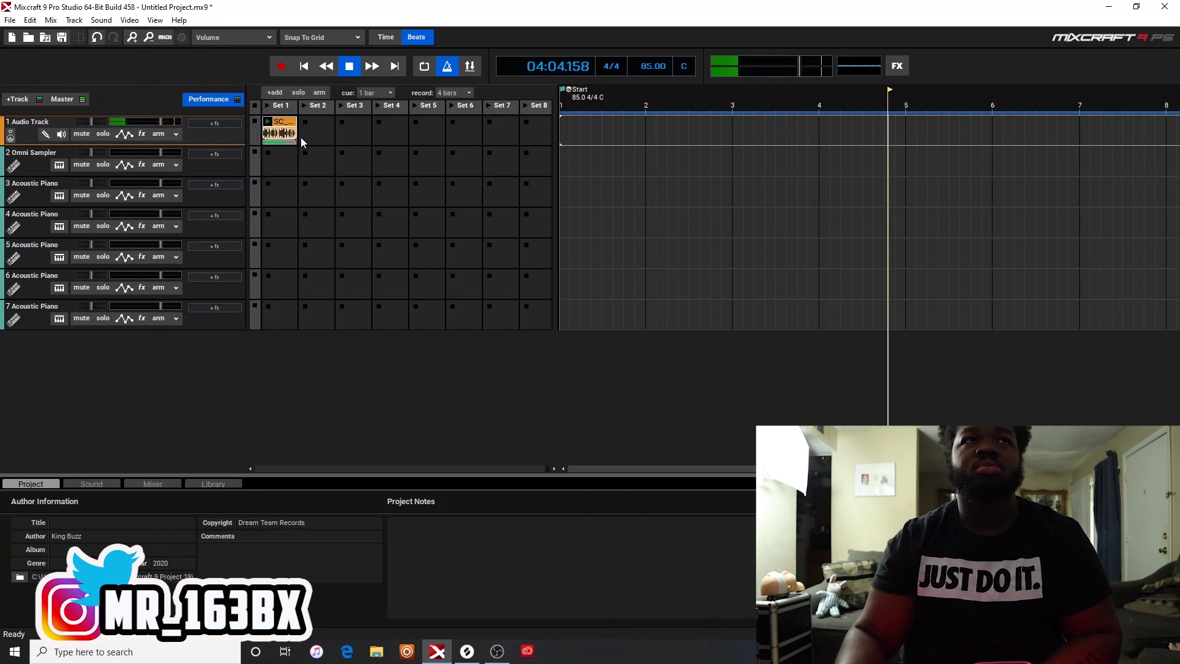
{"action": "left_click", "coordinate": [348, 67]}
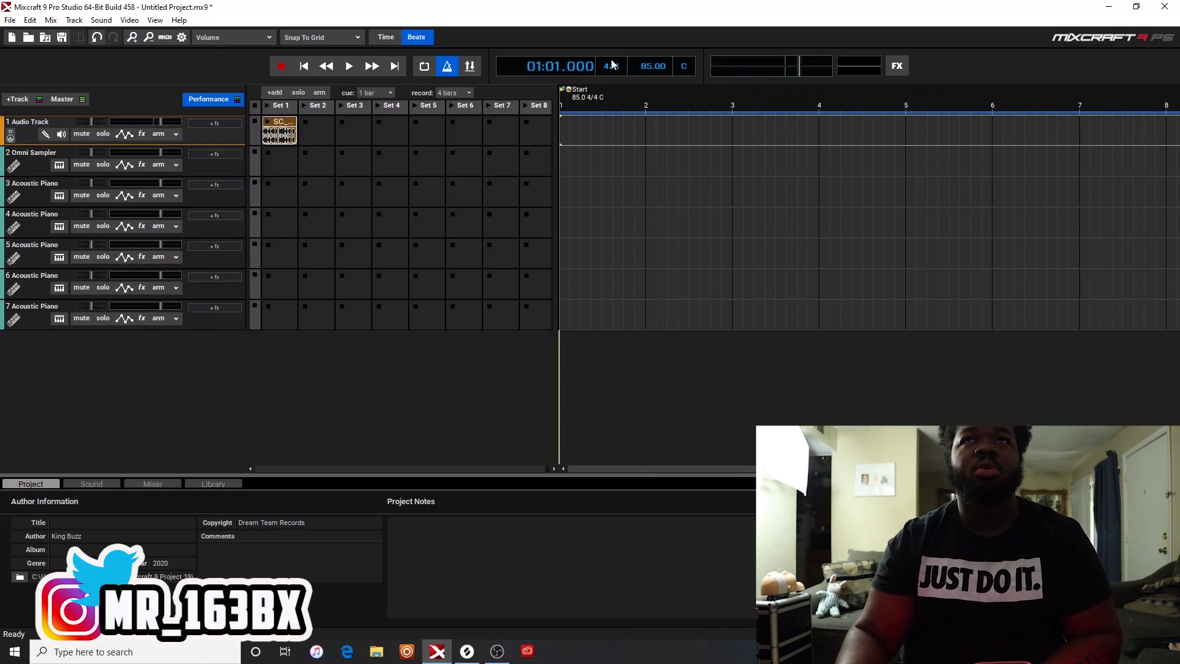
{"action": "double_click", "coordinate": [653, 69]}
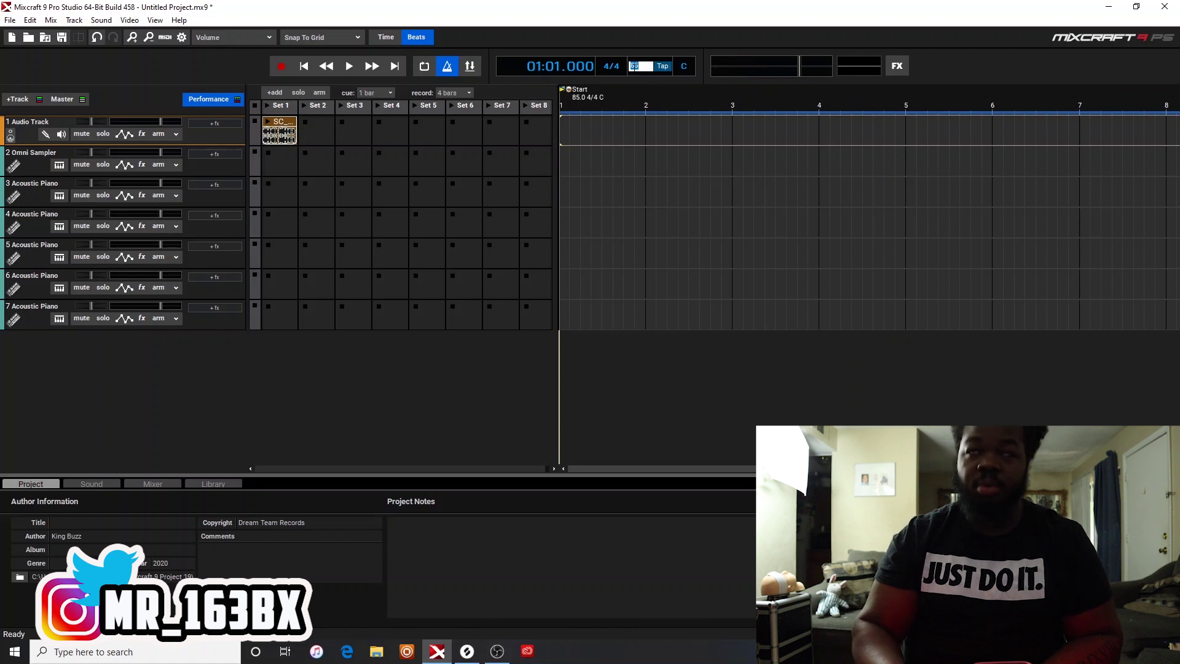
{"action": "type", "text": "120"}
{"action": "key", "text": "Return"}
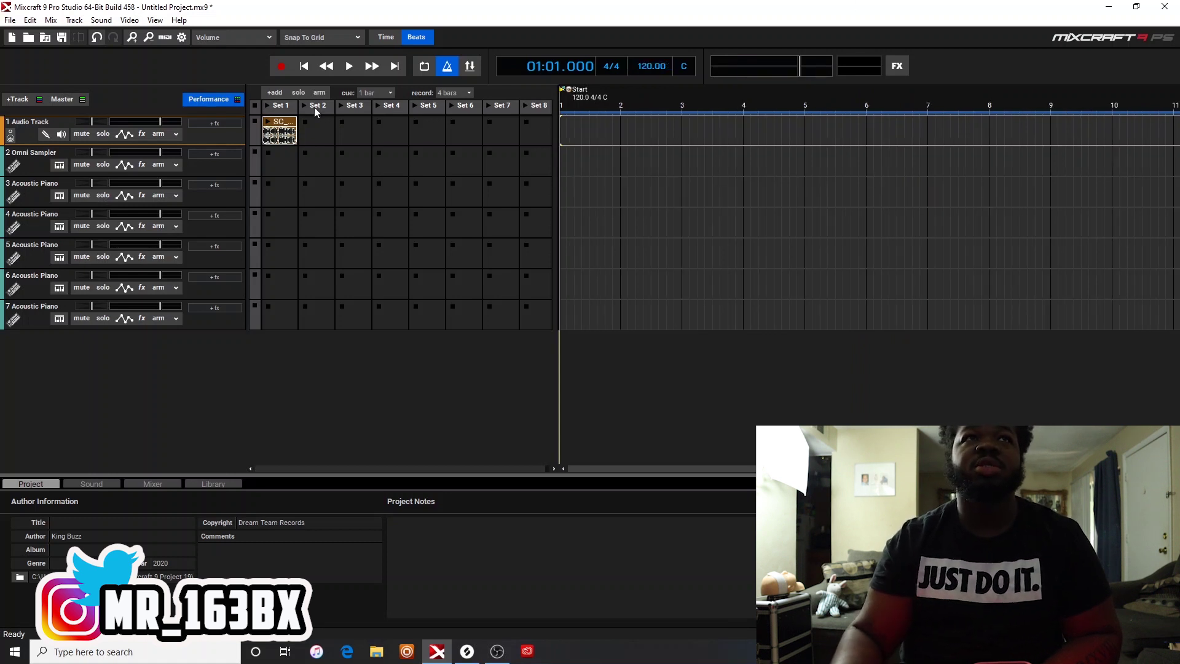
- Listen to the sax clip in Set 1 at the project tempo and stop playback
{"action": "key", "text": "space"}
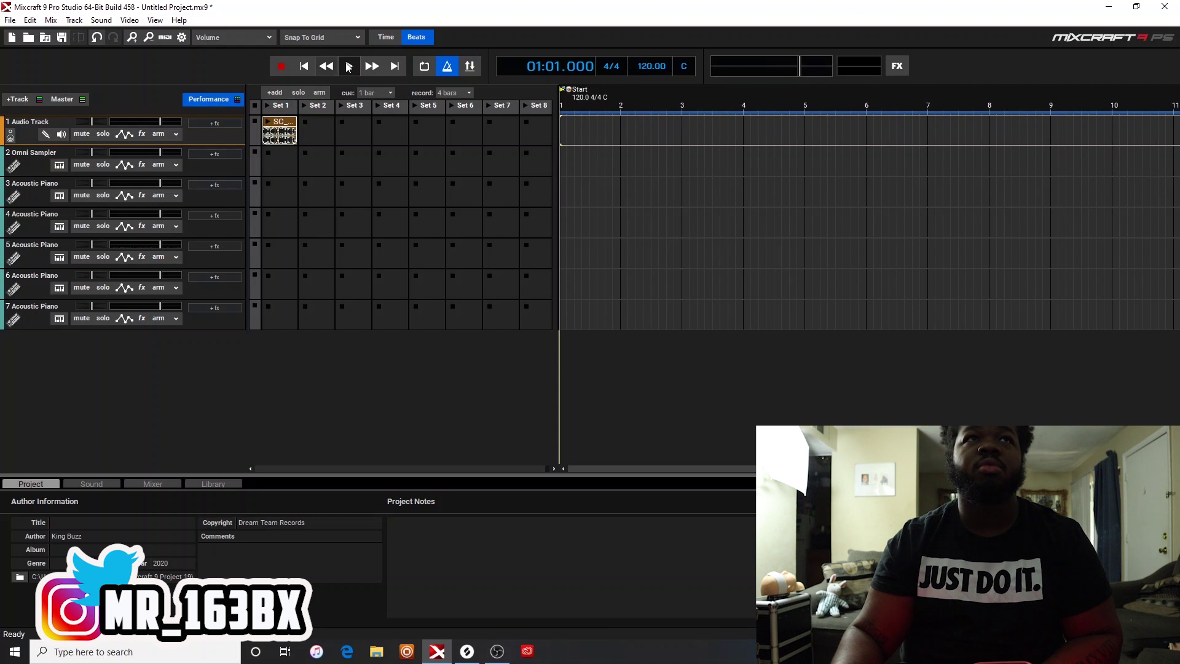
{"action": "key", "text": "space"}
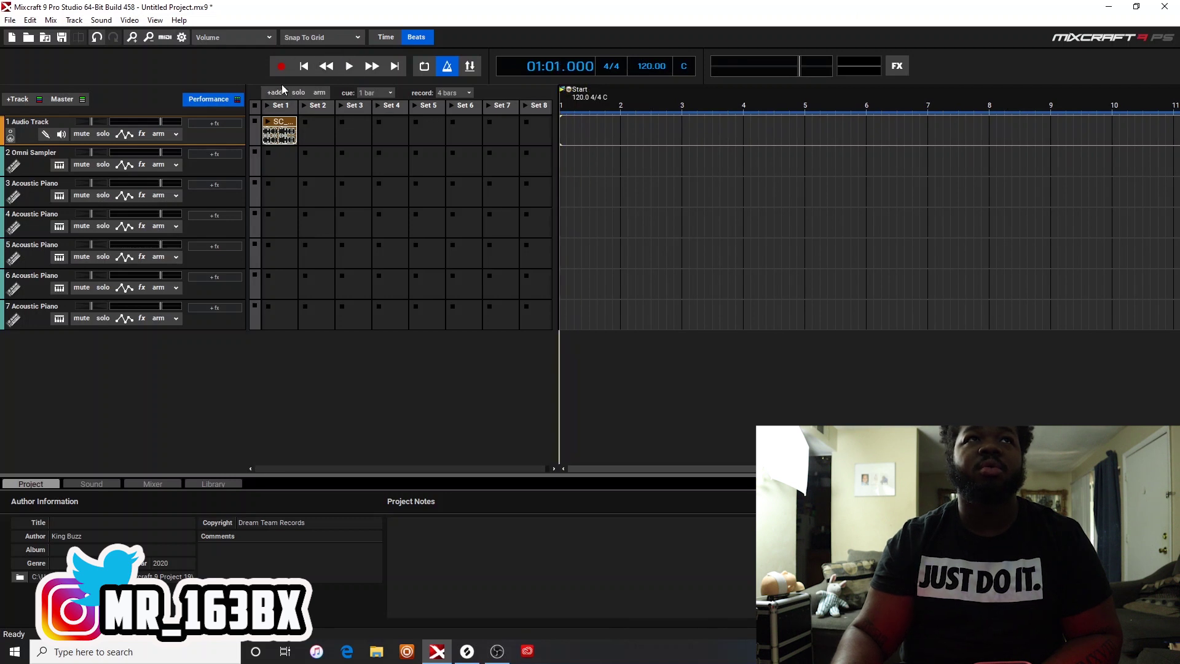
{"action": "left_click", "coordinate": [269, 120]}
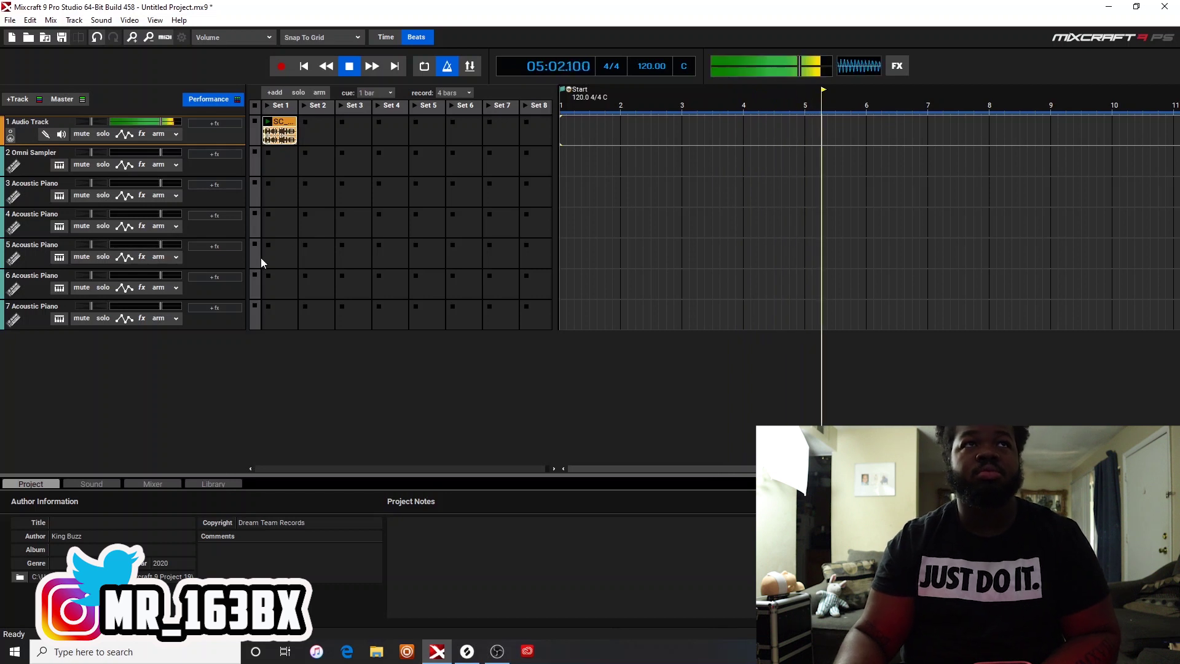
{"action": "left_click", "coordinate": [268, 106]}
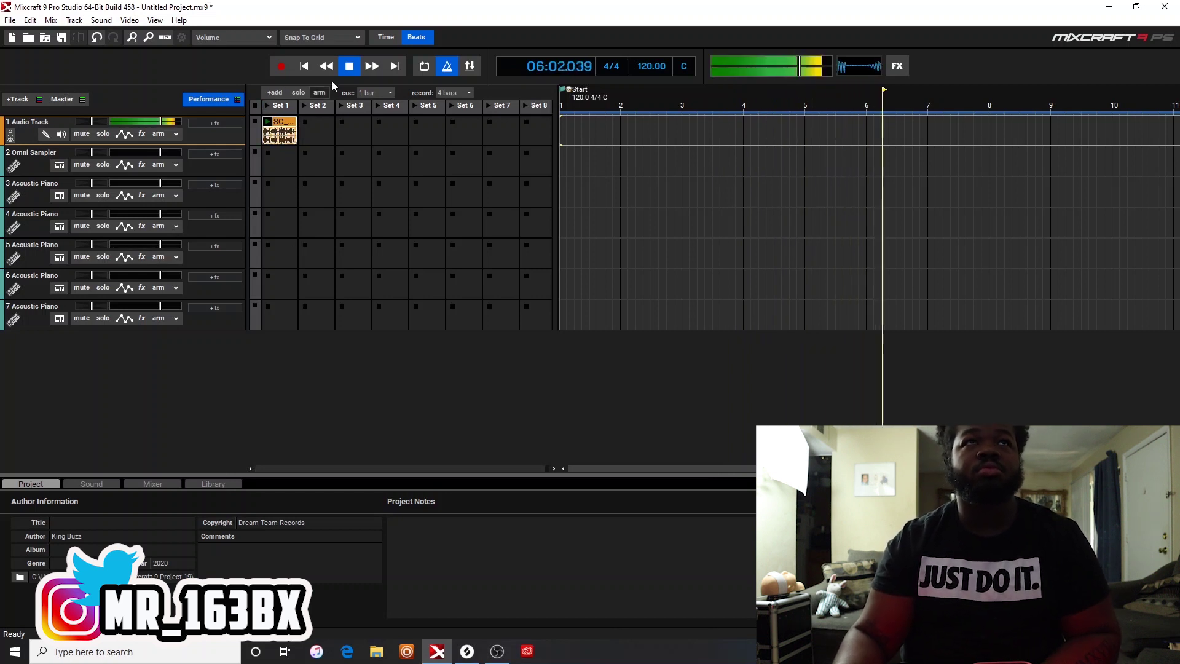
{"action": "left_click", "coordinate": [349, 65]}
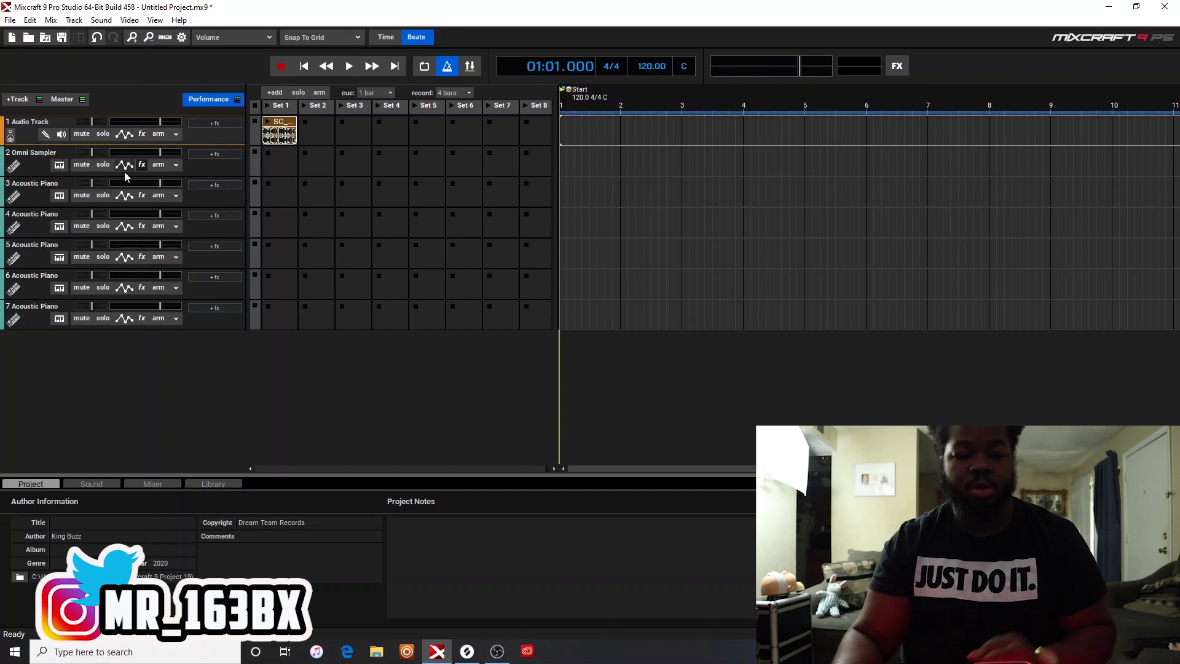
- Arm the Omni Sampler track for recording and try a take in its Set 1 slot
{"action": "left_click", "coordinate": [33, 159]}
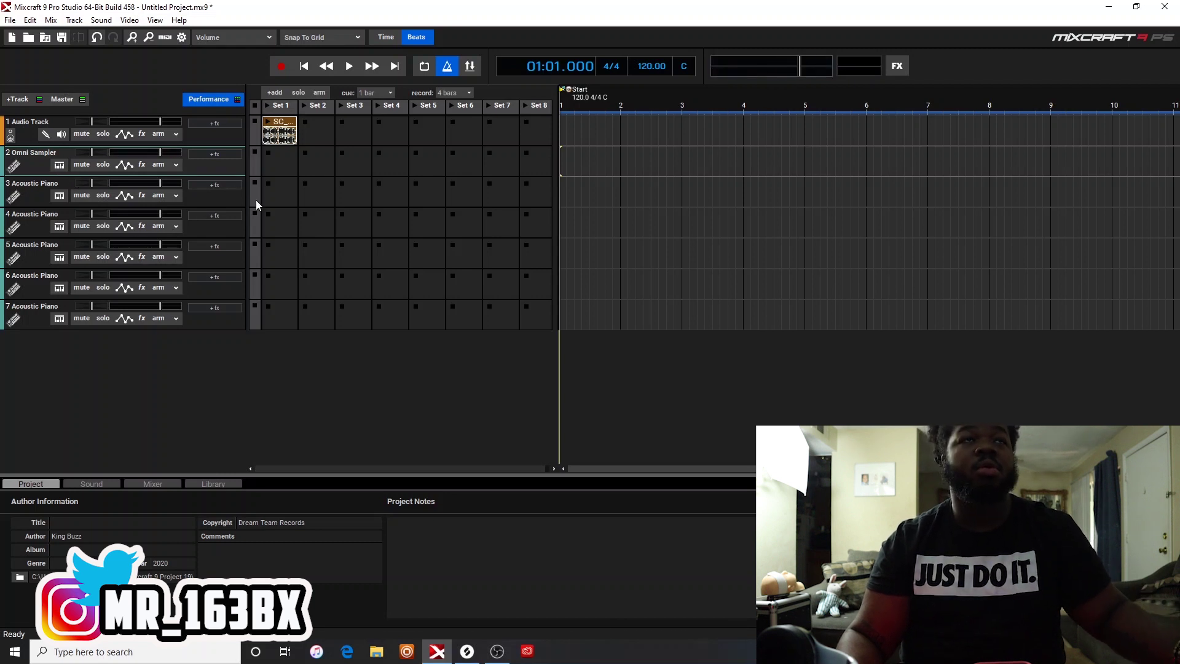
{"action": "left_click", "coordinate": [176, 166]}
{"action": "left_click", "coordinate": [289, 206]}
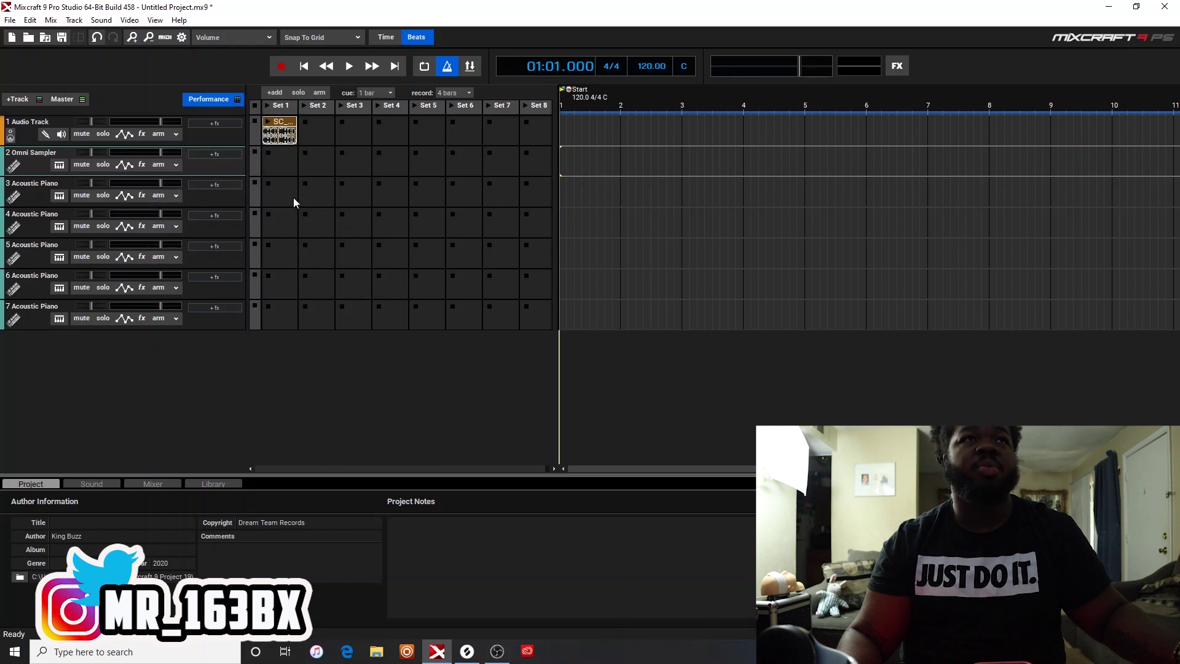
{"action": "left_click", "coordinate": [161, 166]}
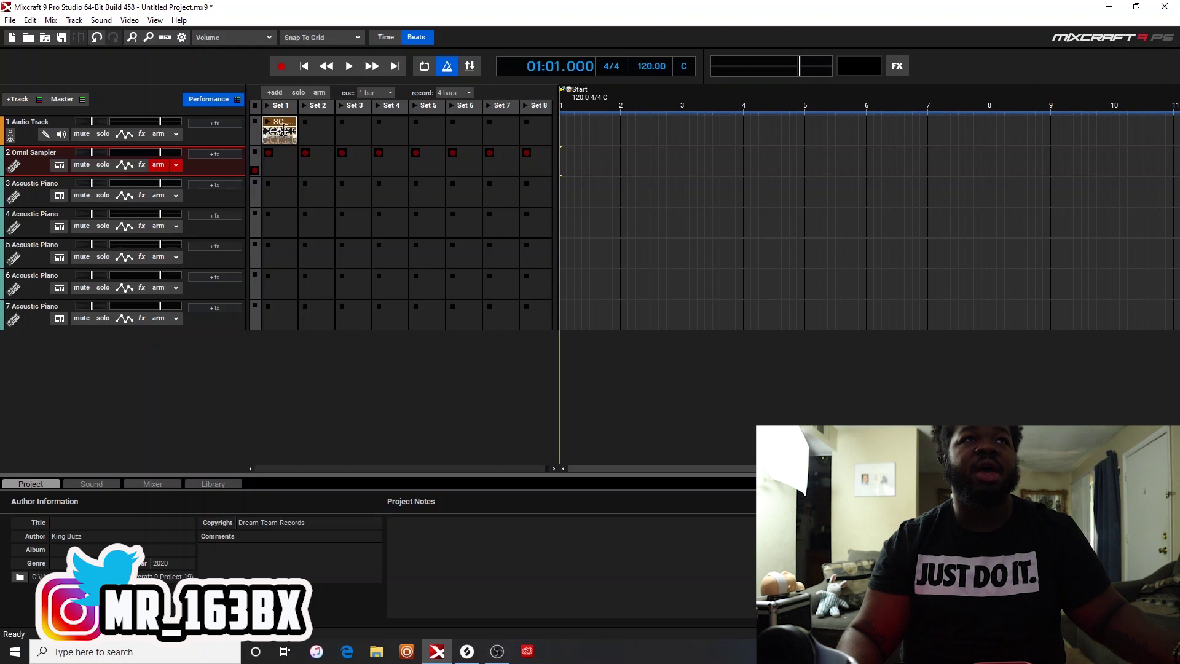
{"action": "left_click", "coordinate": [269, 153]}
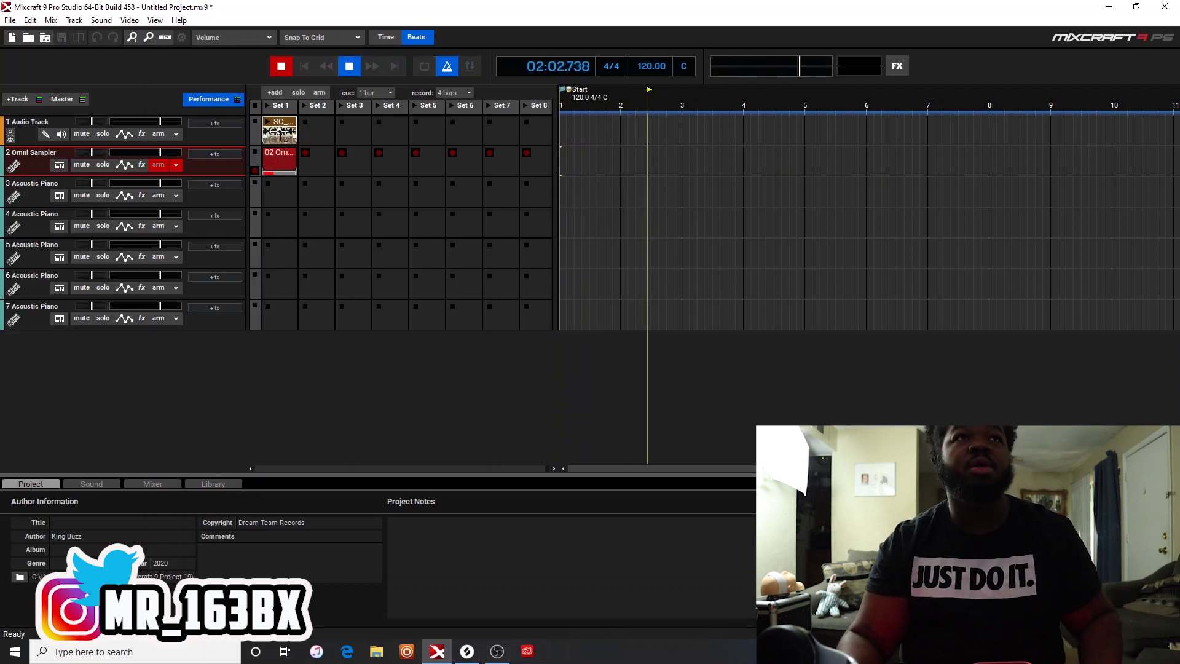
{"action": "key", "text": "space"}
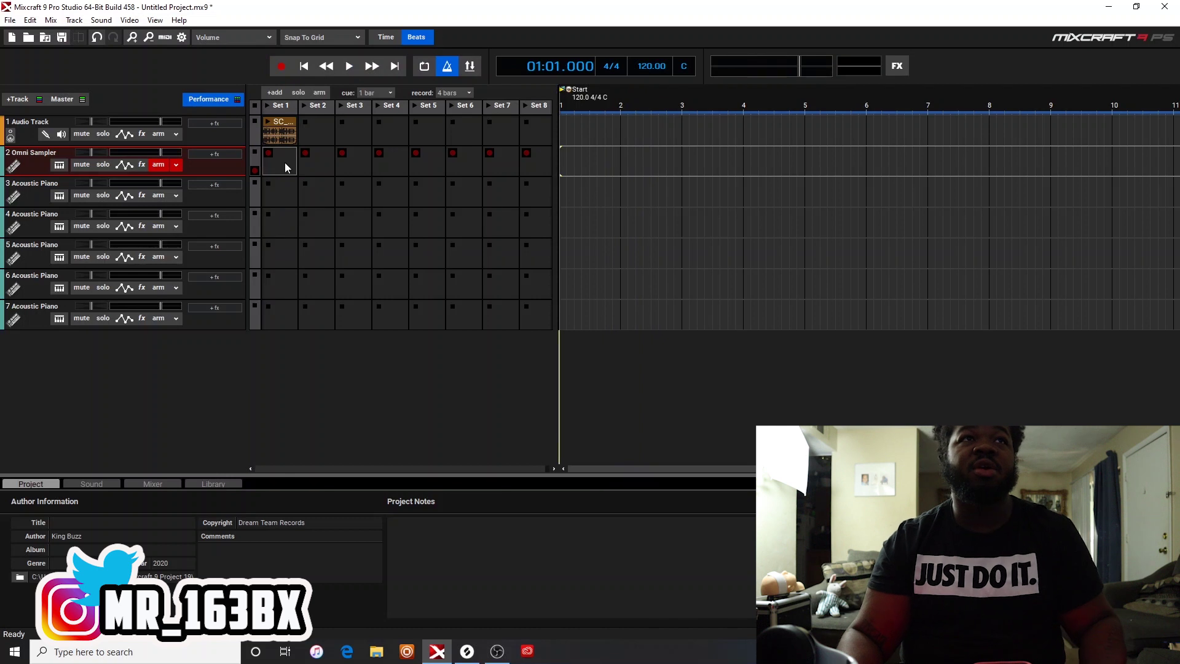
- Move the sax clip from Set 1 to bar 1 of the audio track's timeline and turn on loop mode
{"action": "mouse_move", "coordinate": [286, 127]}
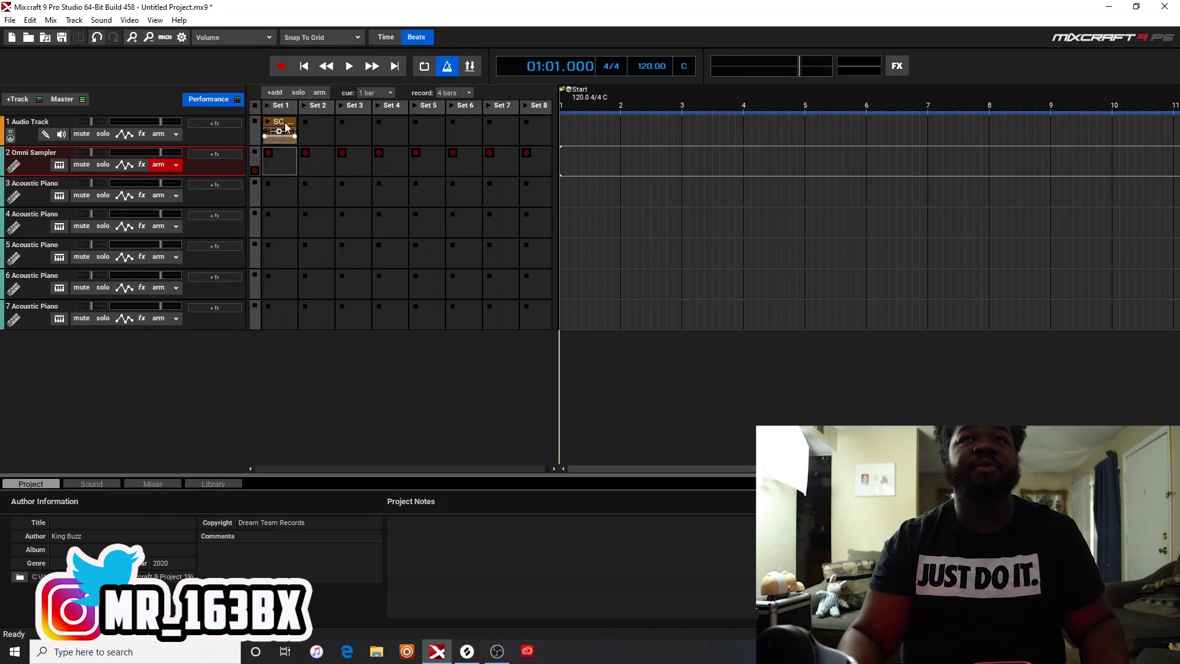
{"action": "left_click_drag", "start_coordinate": [286, 127], "coordinate": [605, 121]}
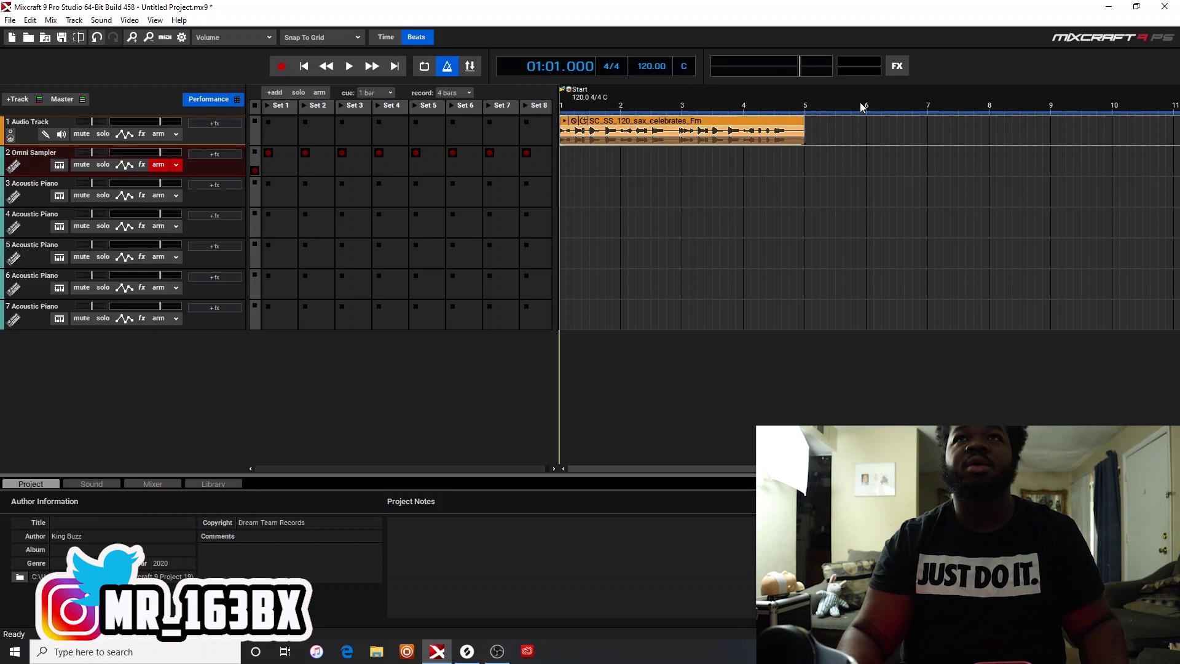
{"action": "left_click", "coordinate": [425, 66]}
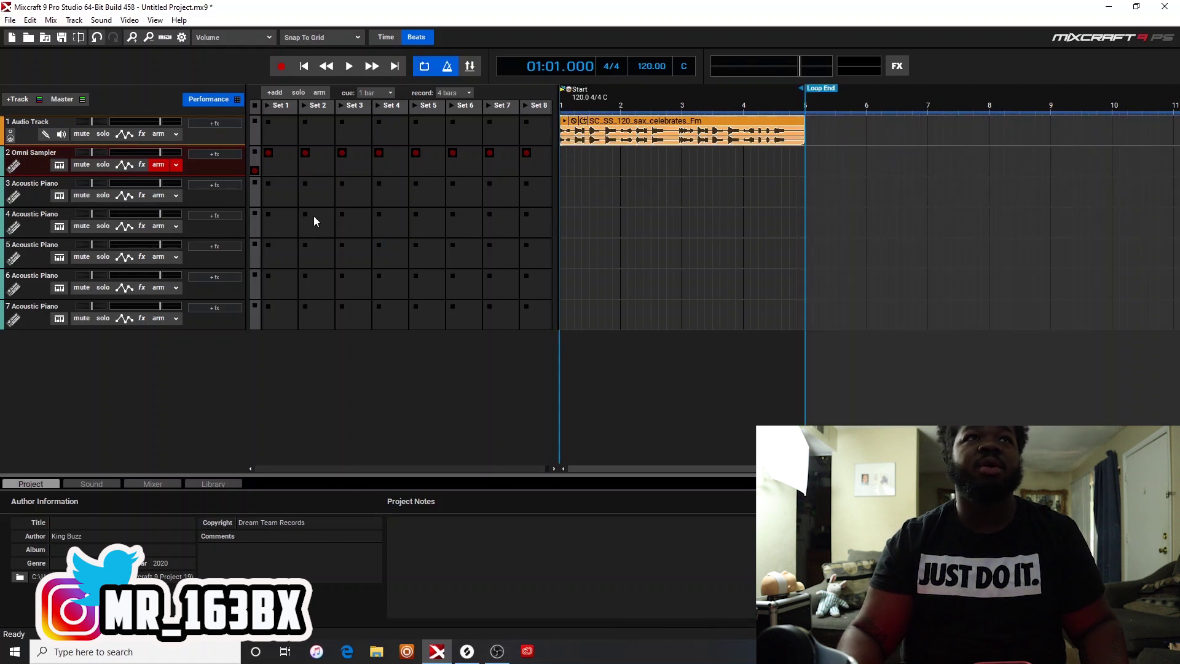
{"action": "left_click", "coordinate": [268, 154]}
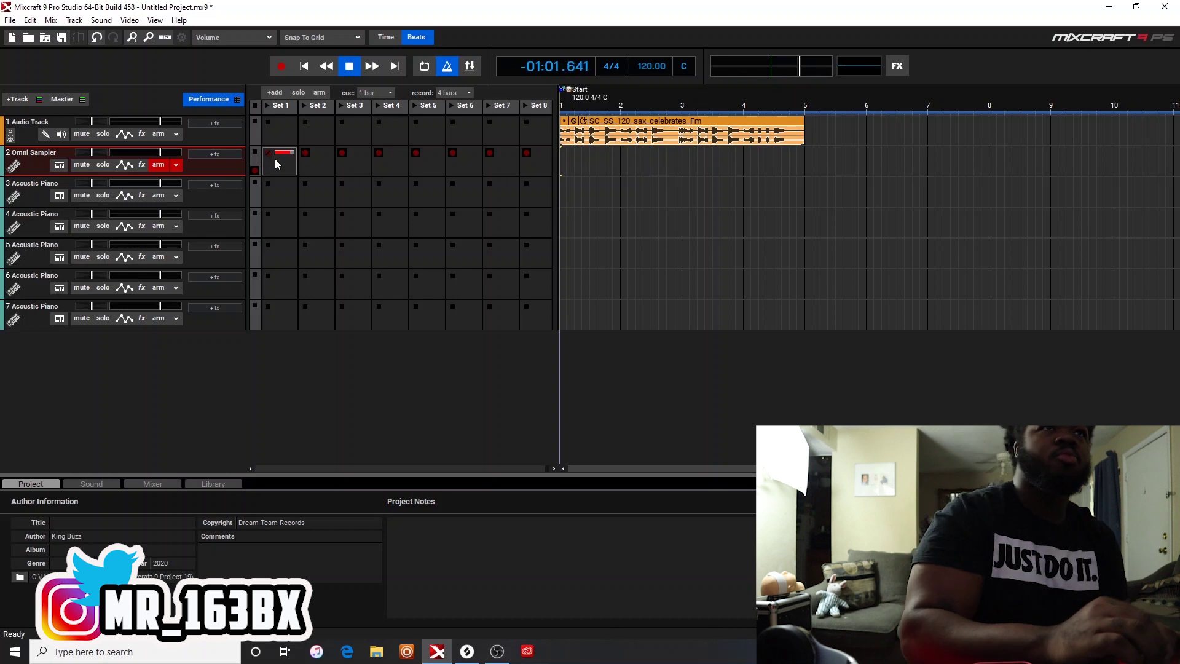
{"action": "left_click", "coordinate": [274, 158]}
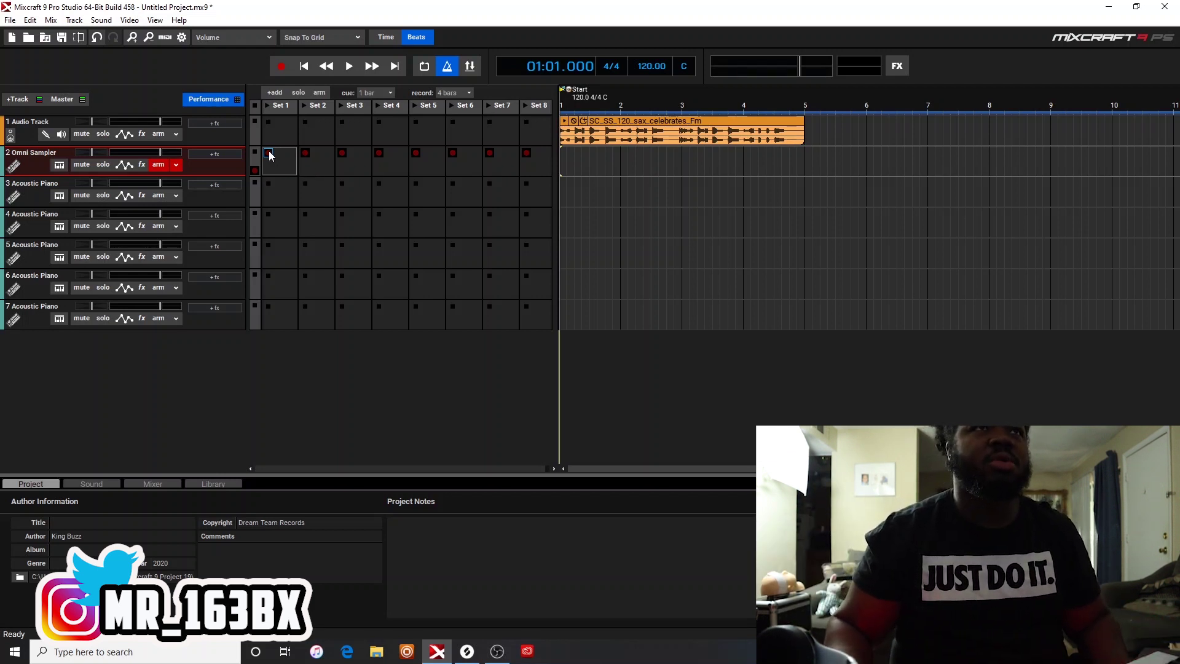
{"action": "left_click", "coordinate": [269, 155]}
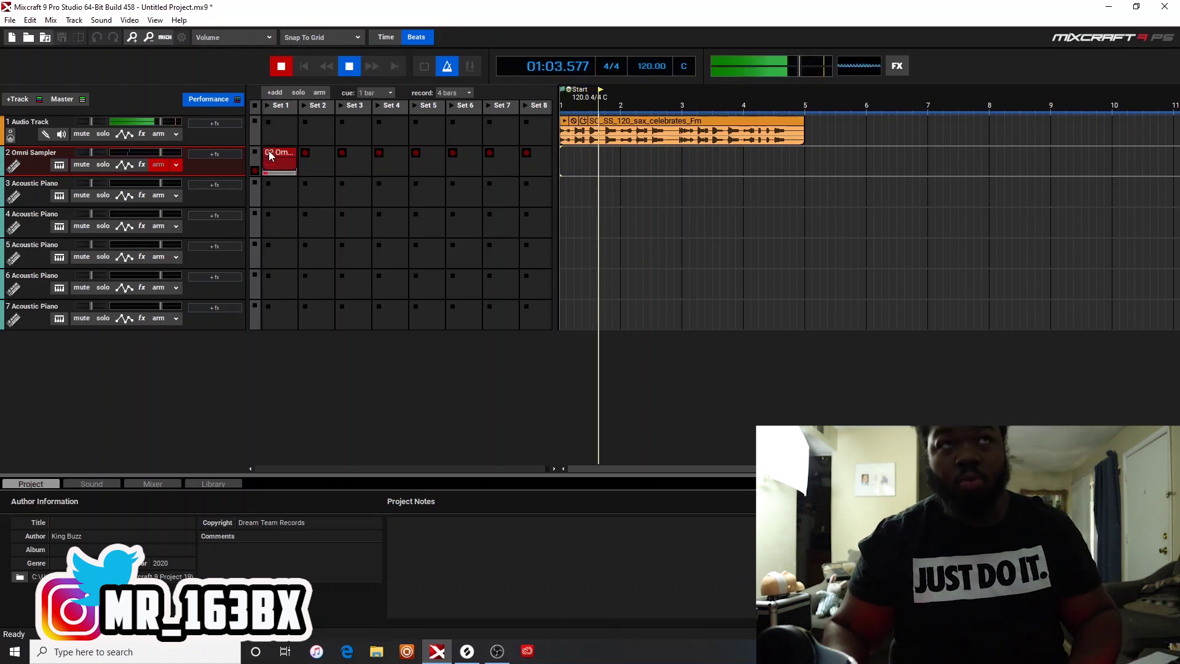
{"action": "left_click", "coordinate": [269, 156]}
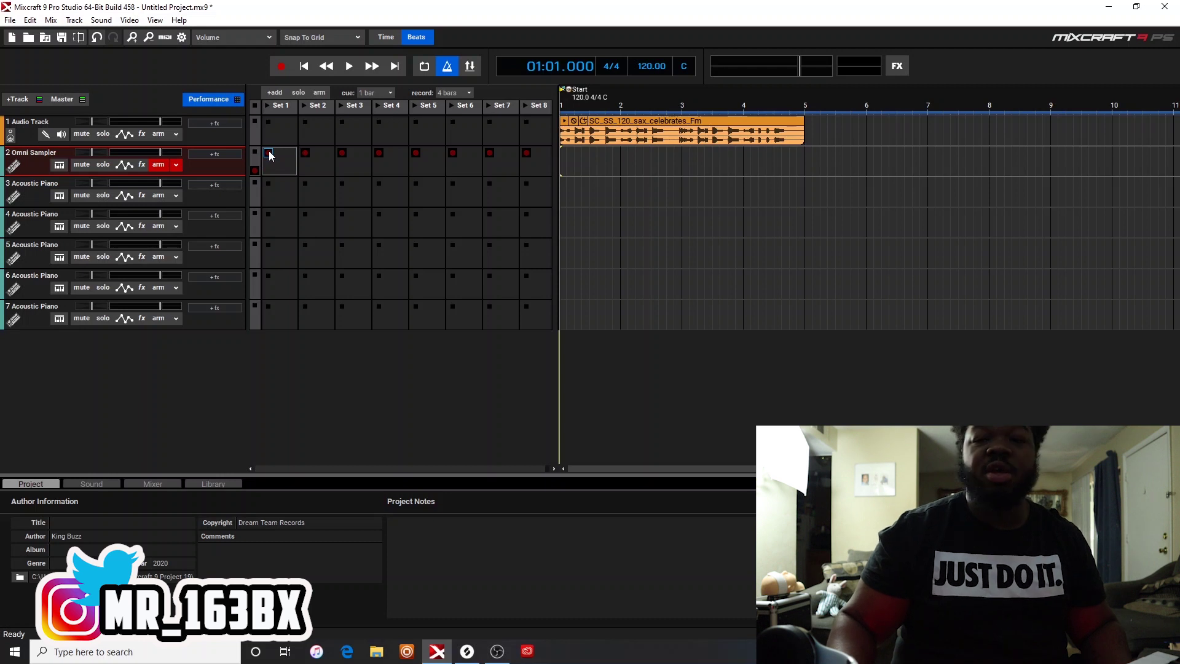
- Record a drum clip into the Omni Sampler track's Set 1 slot while the sax clip plays on the timeline
{"action": "left_click", "coordinate": [270, 156]}
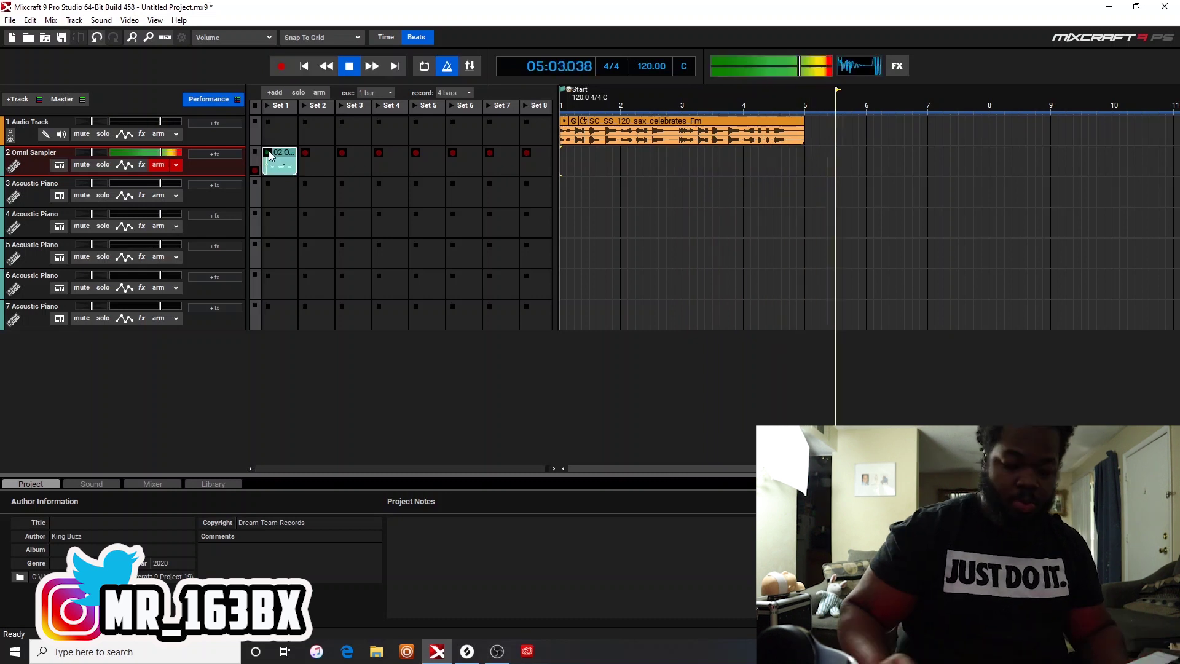
- Move the sax clip from the timeline back to its Set 1 slot and play Set 1 together with the recorded drum clip
{"action": "key", "text": "space"}
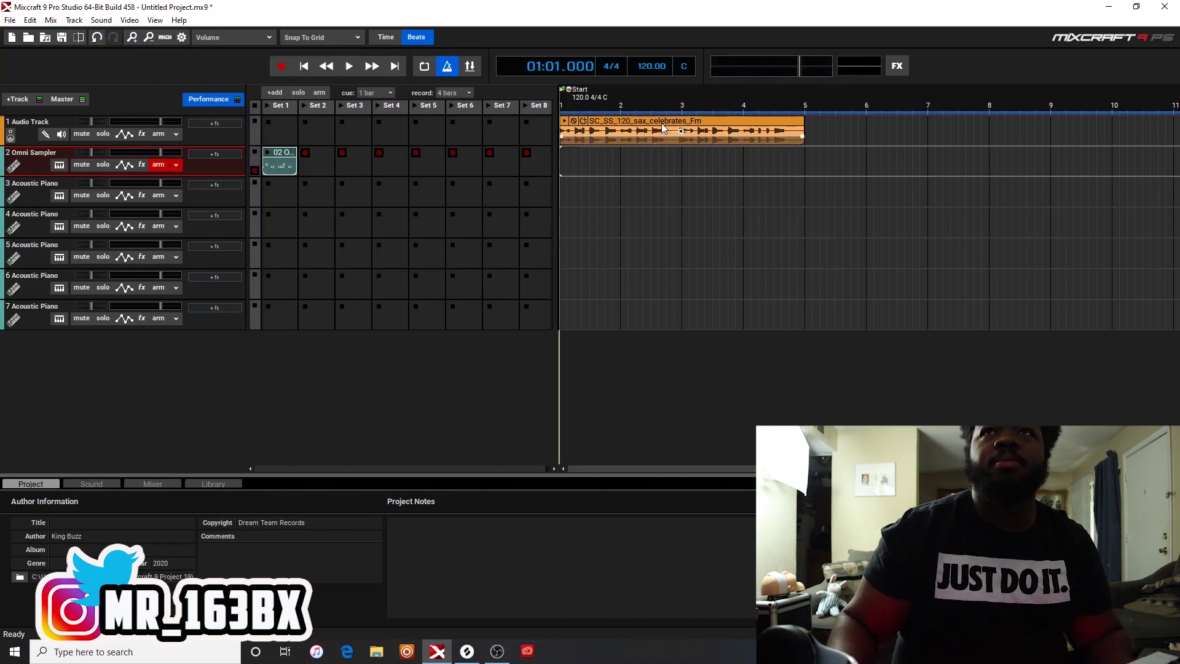
{"action": "left_click_drag", "start_coordinate": [668, 120], "coordinate": [268, 121]}
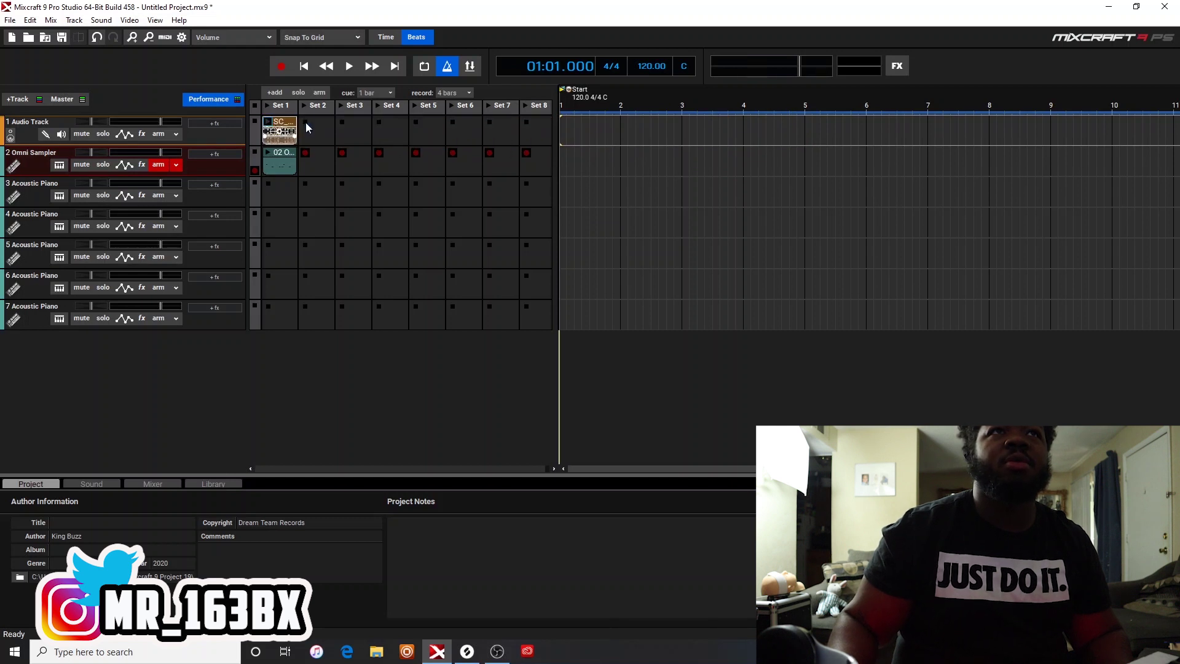
{"action": "left_click", "coordinate": [269, 105]}
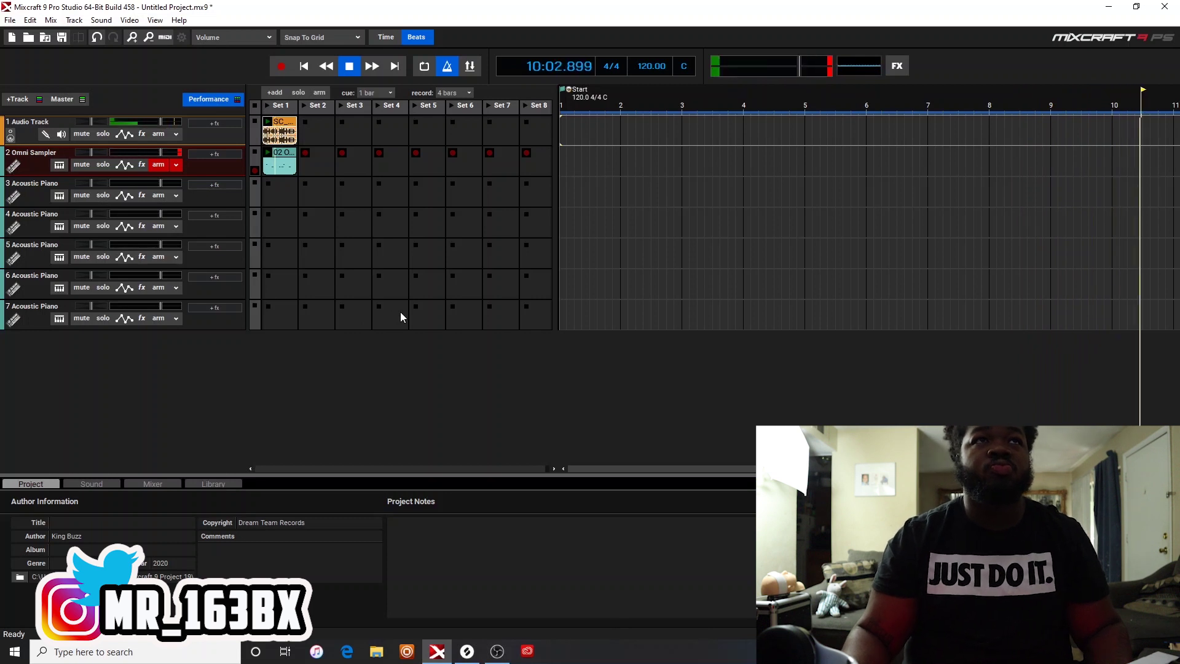
{"action": "key", "text": "space"}
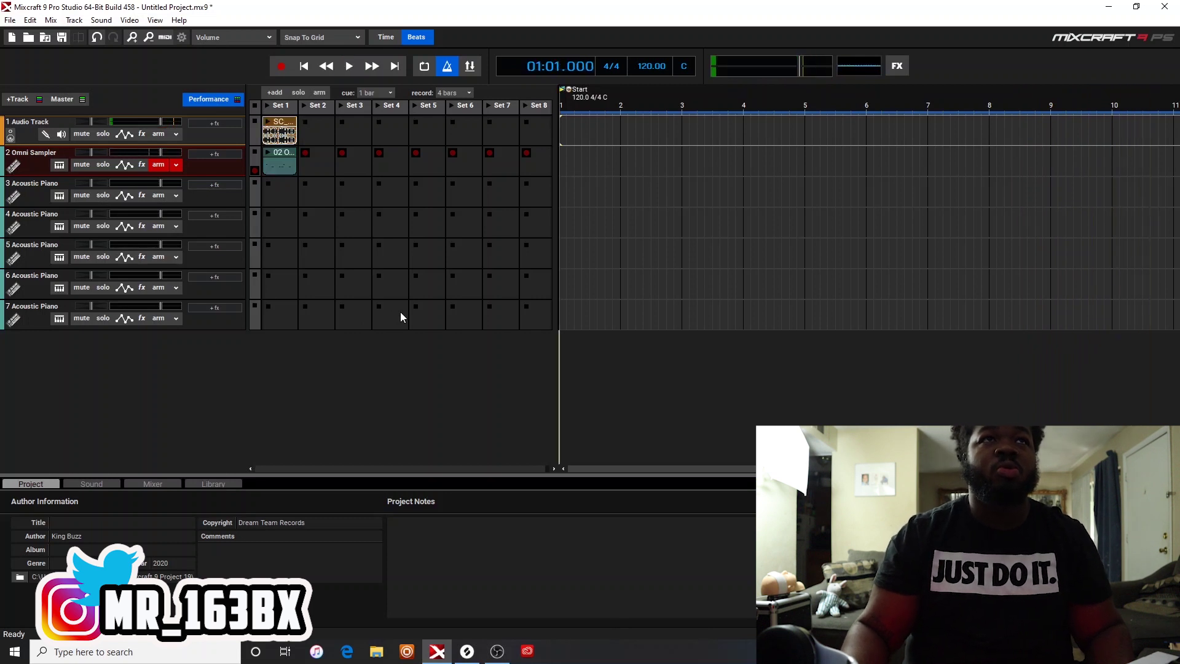
- Copy the recorded drum clip from the Omni Sampler track into track 3's Set 1 slot
{"action": "right_click", "coordinate": [285, 159]}
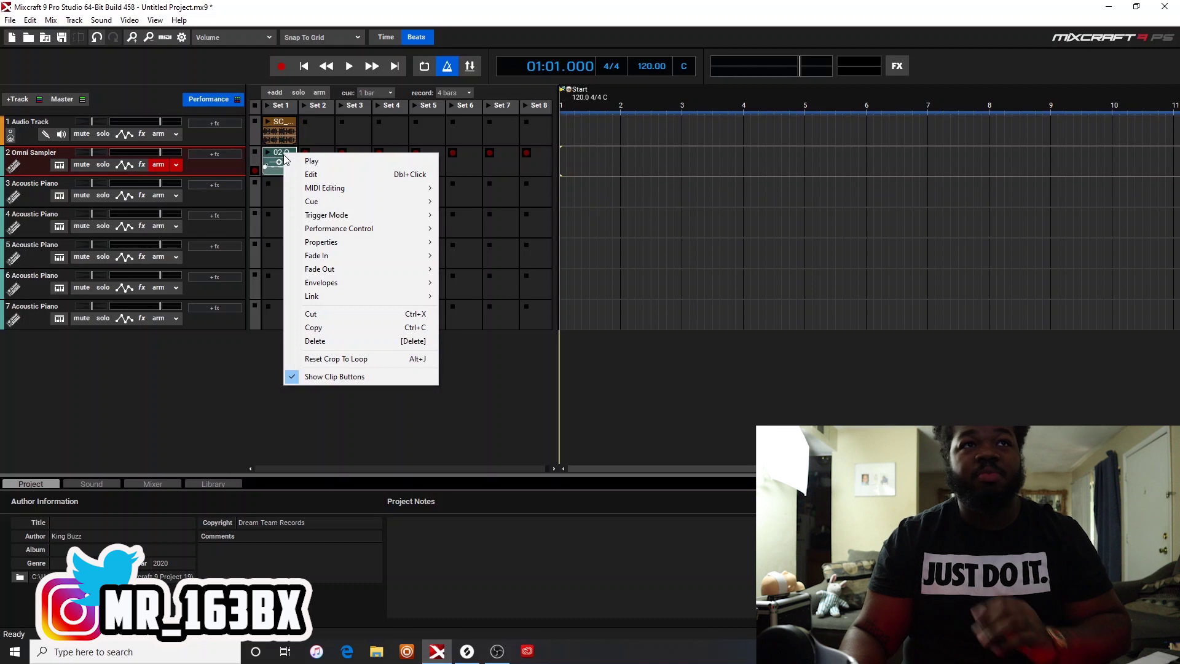
{"action": "left_click", "coordinate": [313, 327]}
{"action": "right_click", "coordinate": [282, 193]}
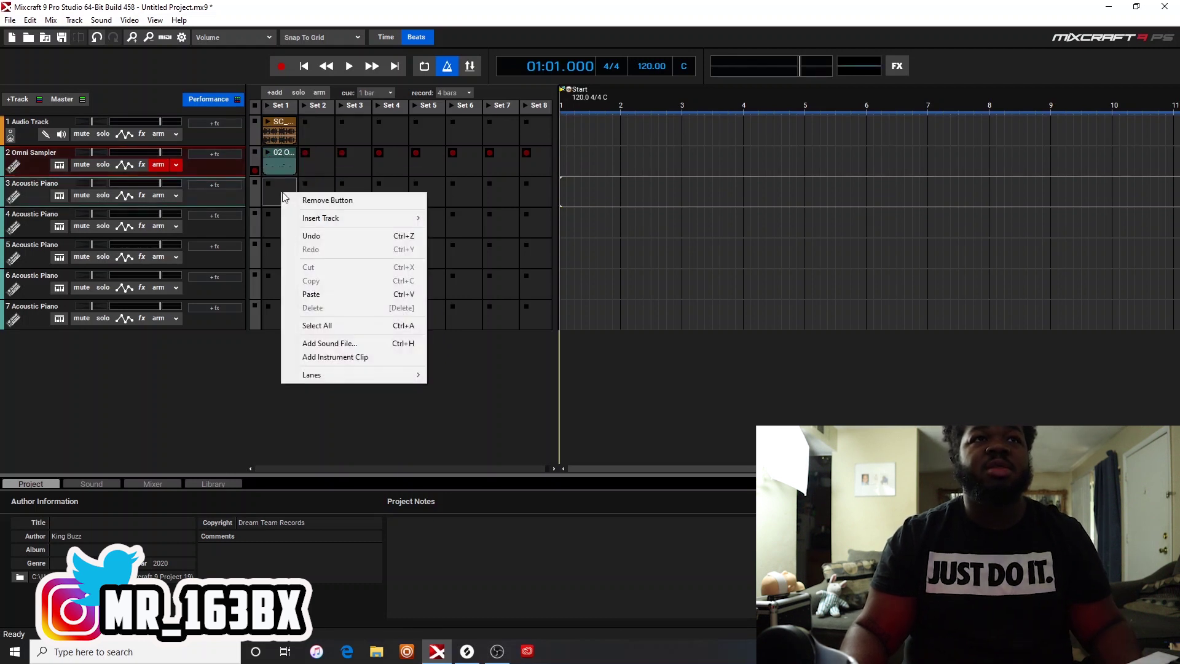
{"action": "left_click", "coordinate": [324, 294]}
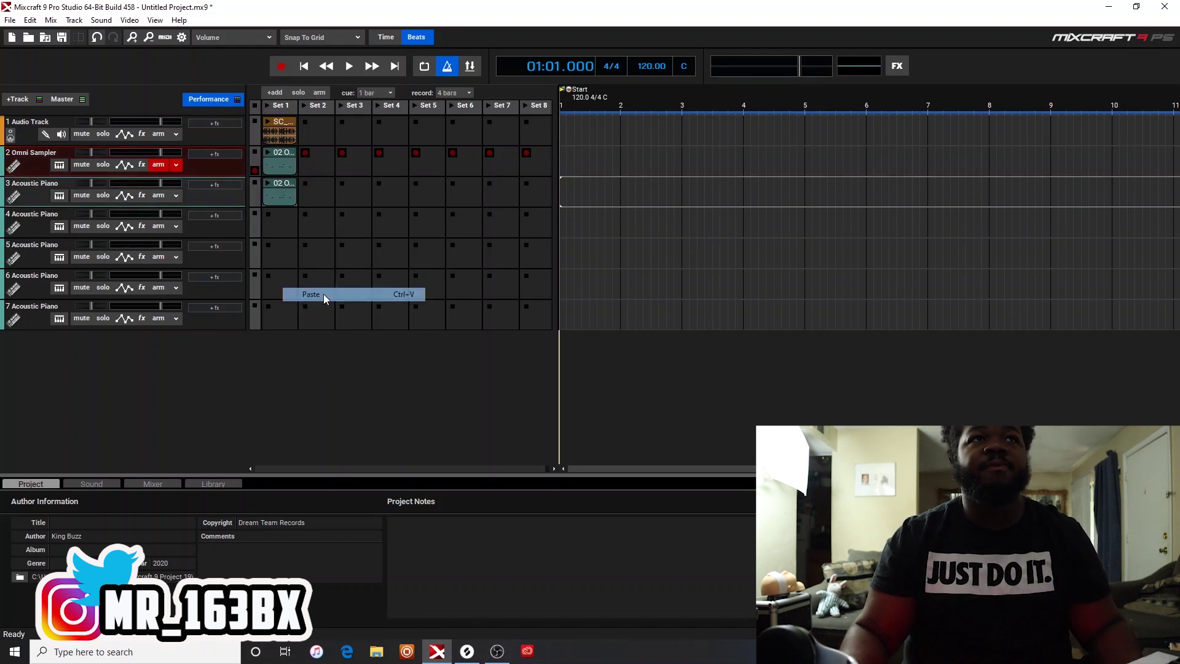
- Open track 3's copied drum clip in the piano roll and bring the closed hi-hat row into view
{"action": "left_click", "coordinate": [289, 188]}
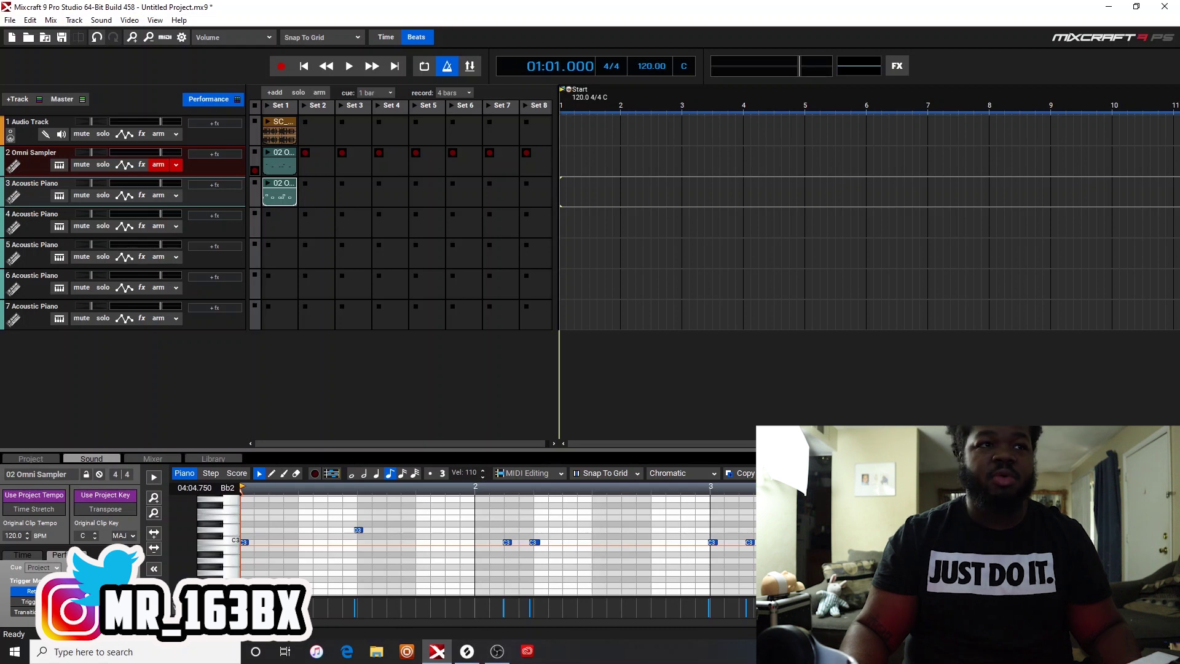
{"action": "left_click", "coordinate": [210, 473]}
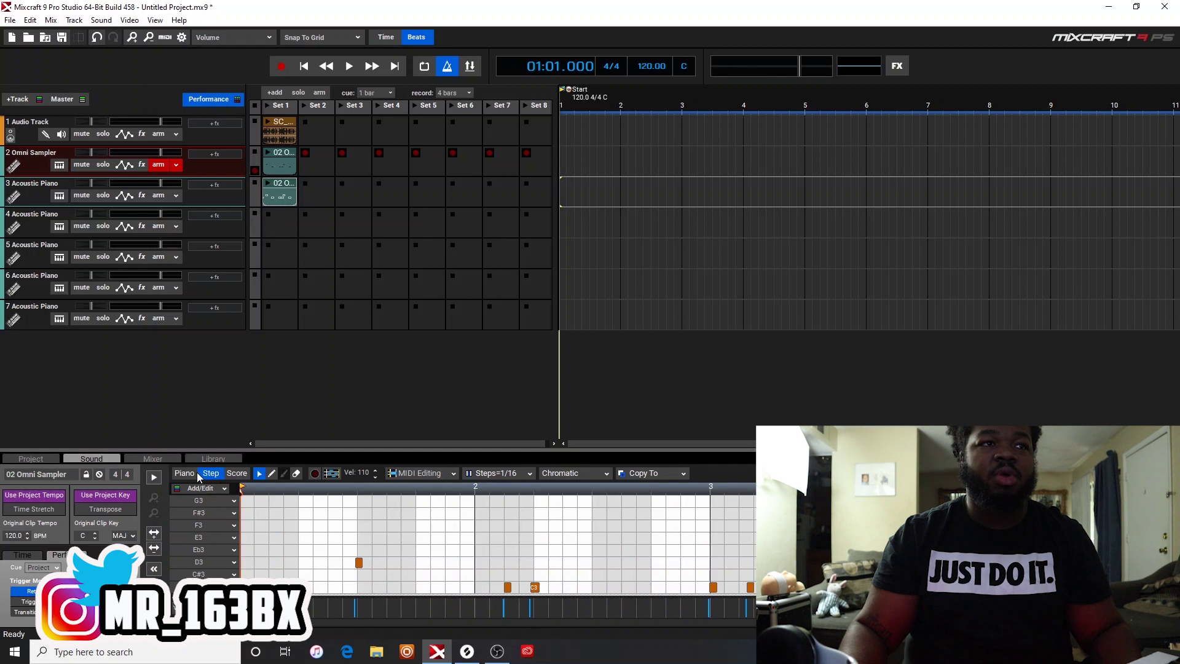
{"action": "left_click", "coordinate": [184, 473]}
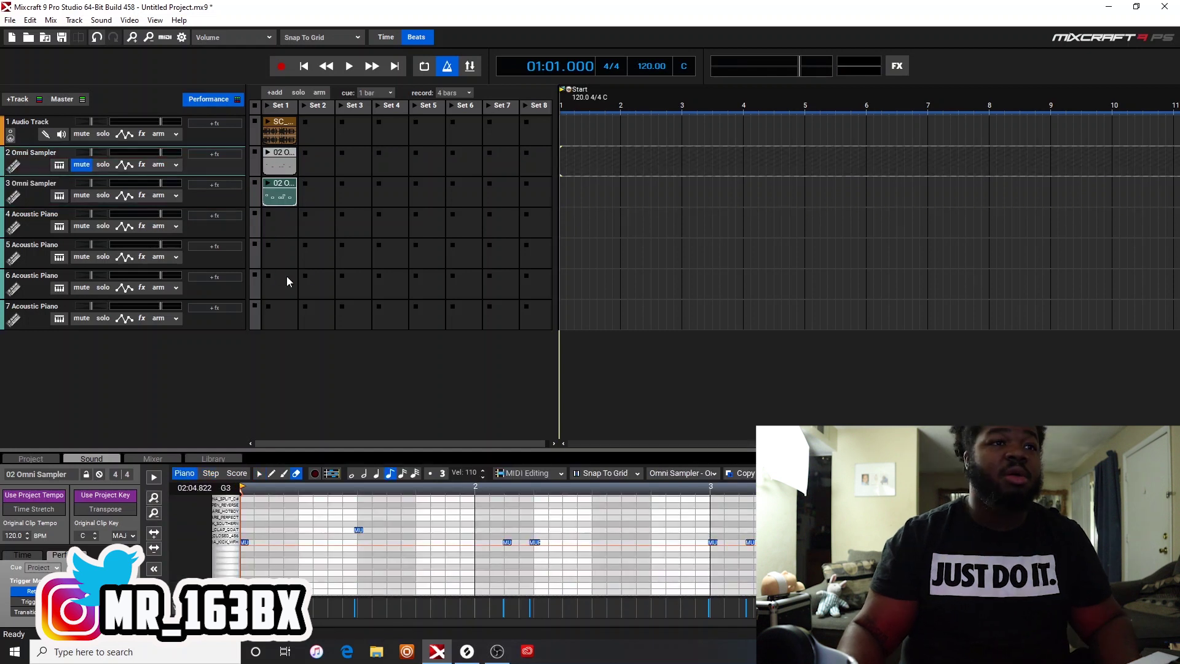
{"action": "scroll", "coordinate": [485, 543], "scroll_direction": "up", "scroll_amount": 1}
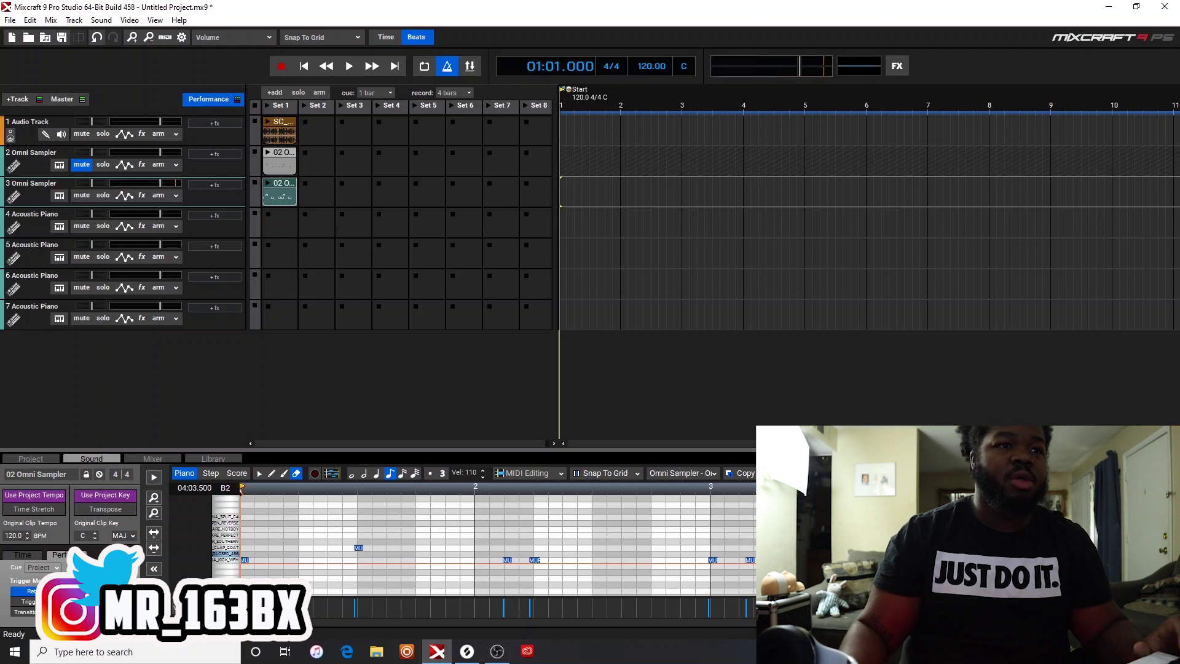
{"action": "left_click", "coordinate": [271, 474]}
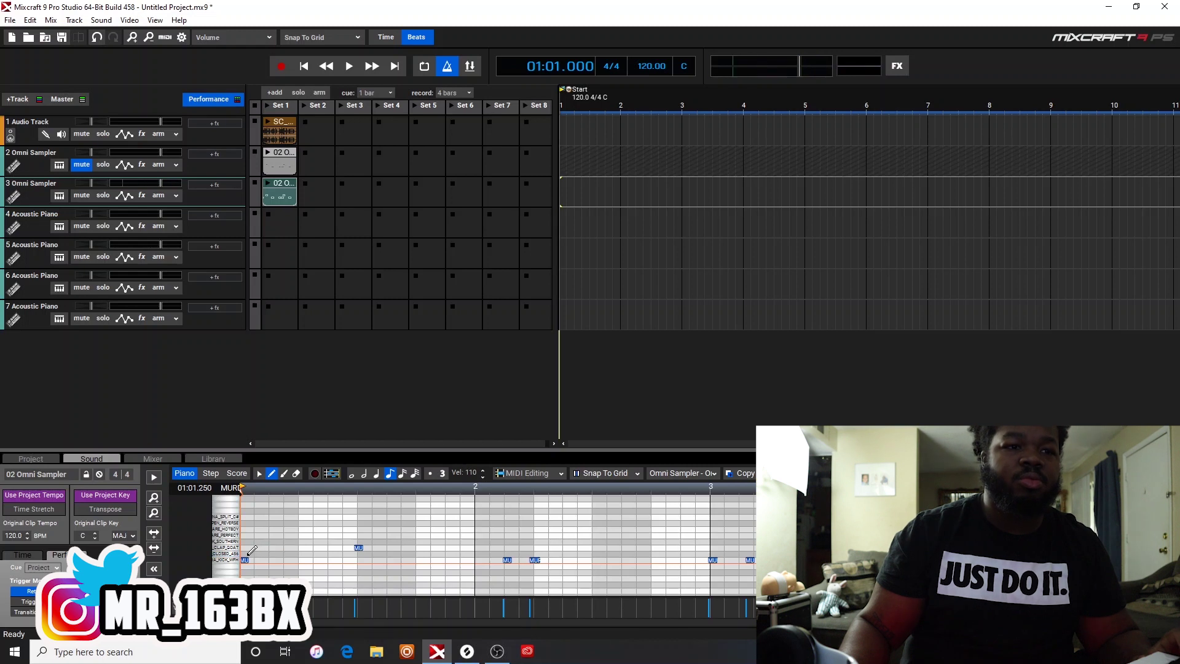
{"action": "left_click", "coordinate": [249, 553]}
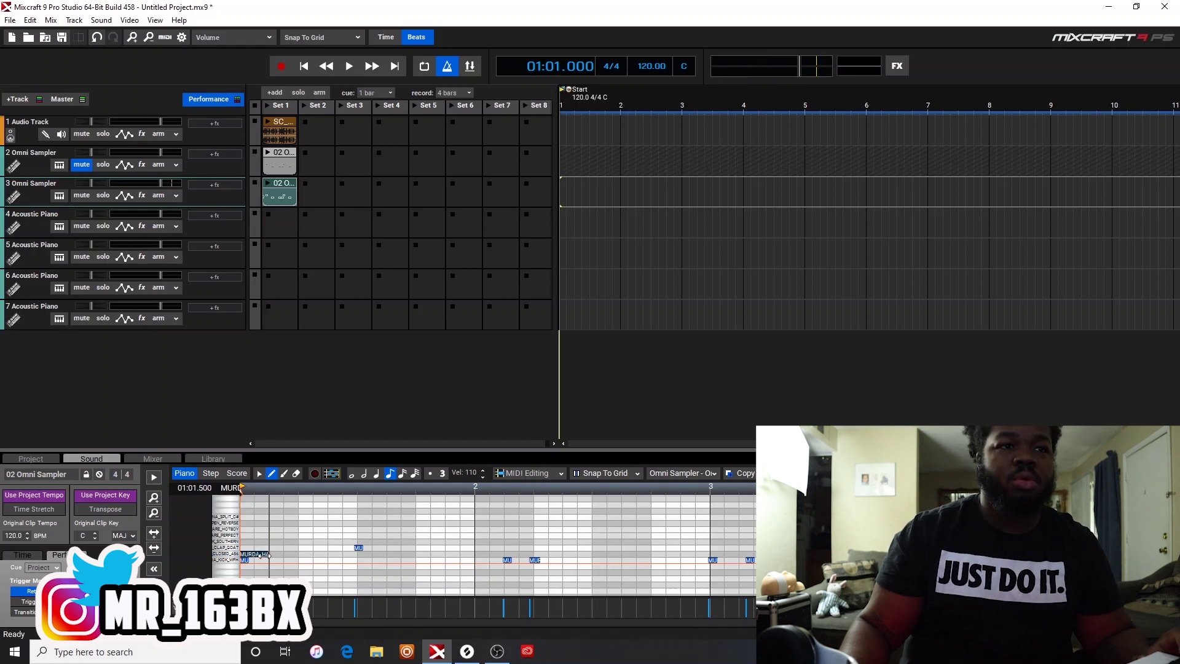
{"action": "left_click", "coordinate": [295, 474]}
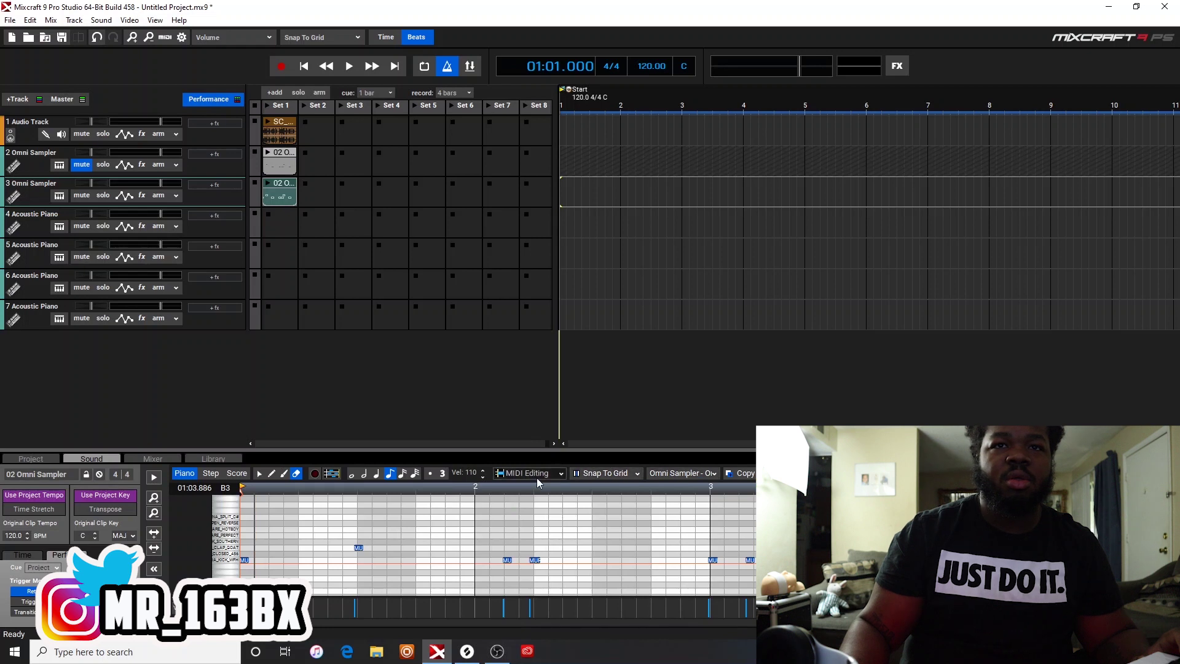
{"action": "left_click", "coordinate": [612, 473]}
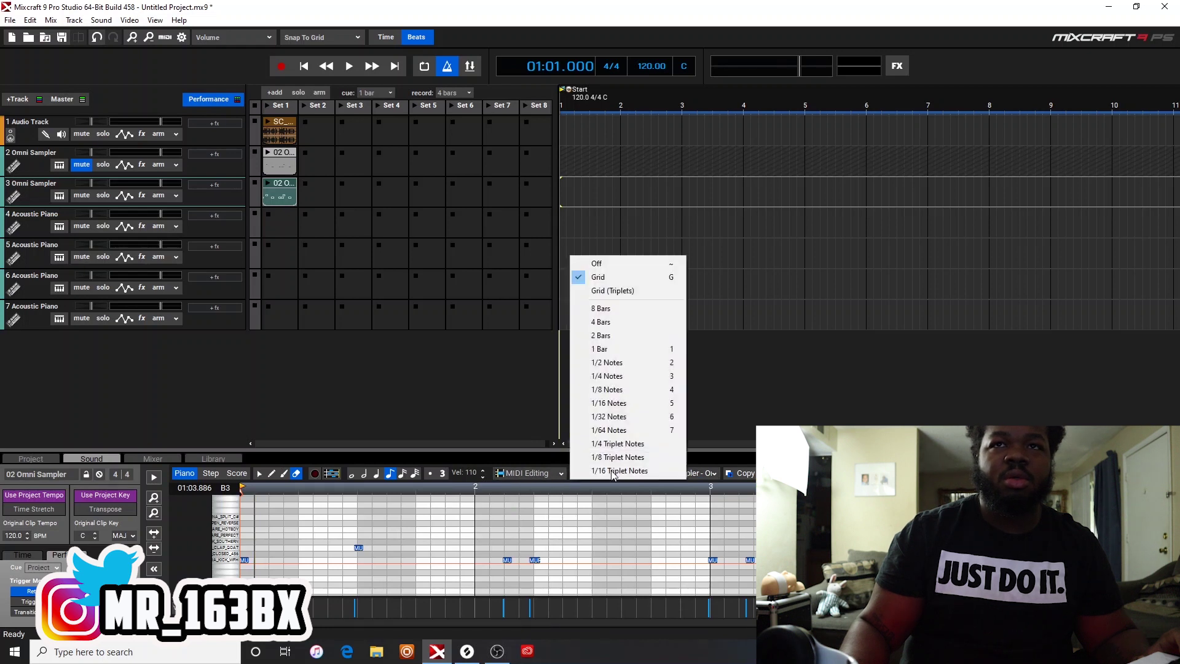
{"action": "left_click", "coordinate": [623, 402]}
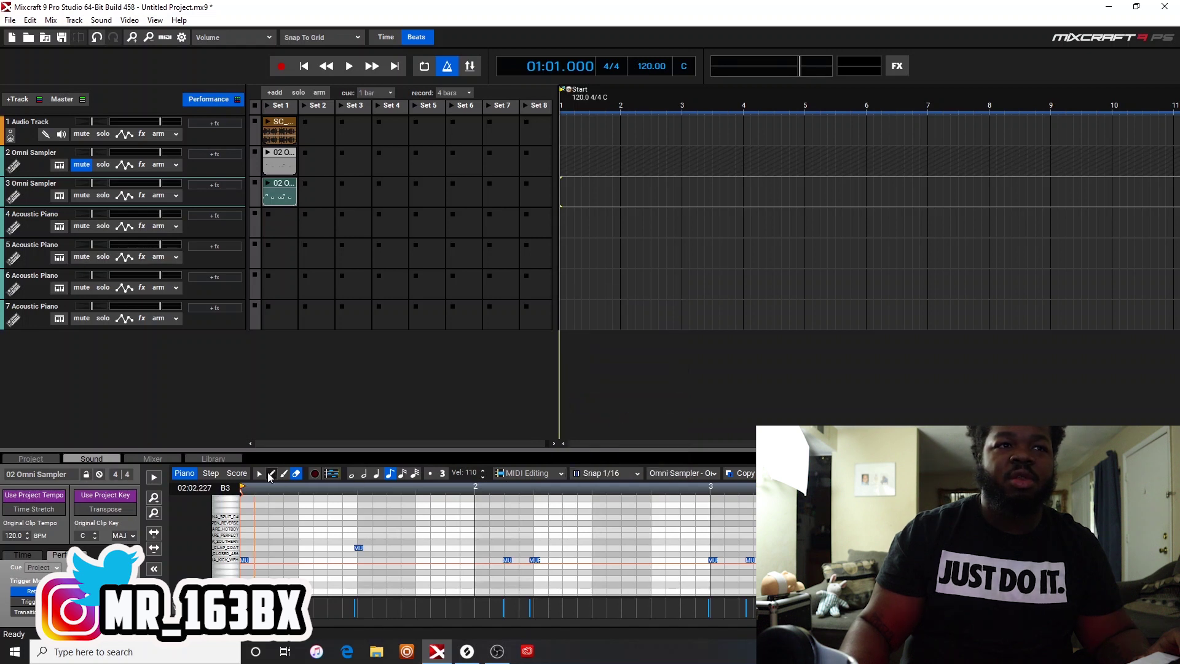
{"action": "left_click", "coordinate": [247, 553]}
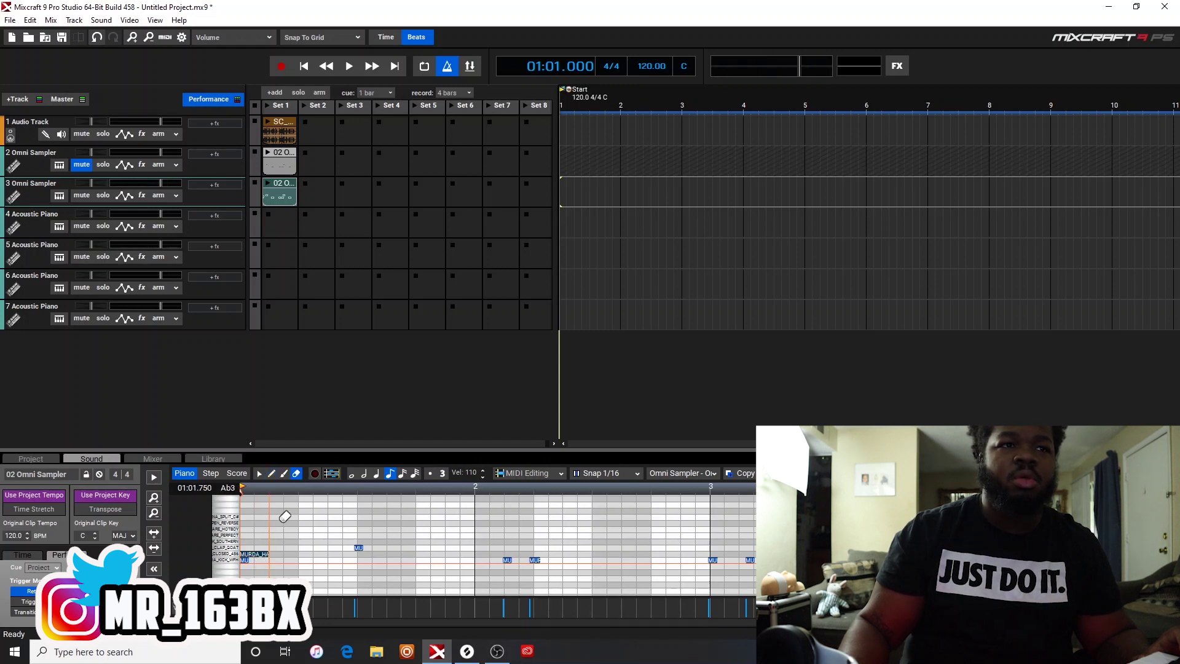
{"action": "left_click", "coordinate": [632, 473]}
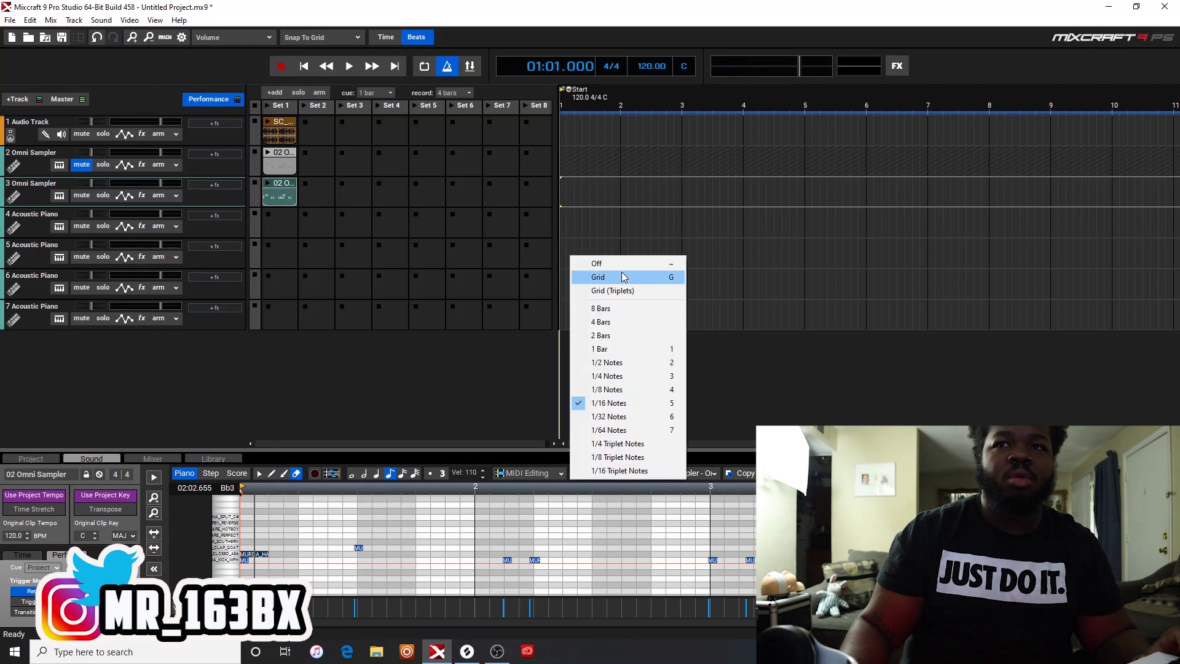
{"action": "left_click", "coordinate": [599, 276]}
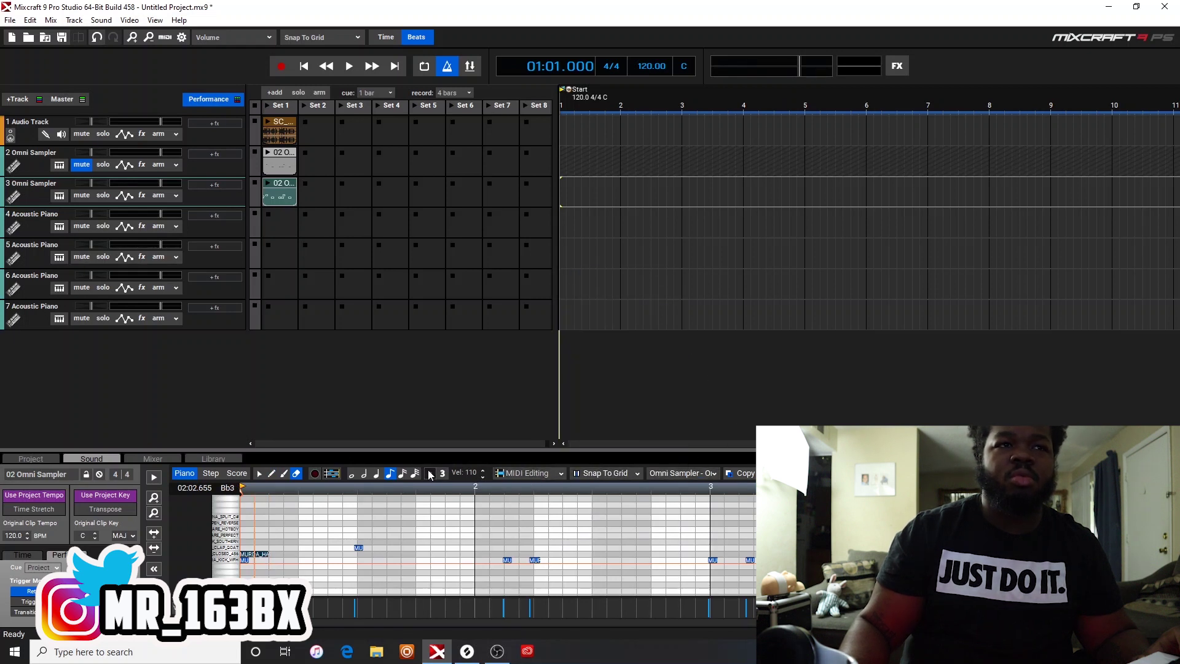
{"action": "left_click", "coordinate": [332, 474]}
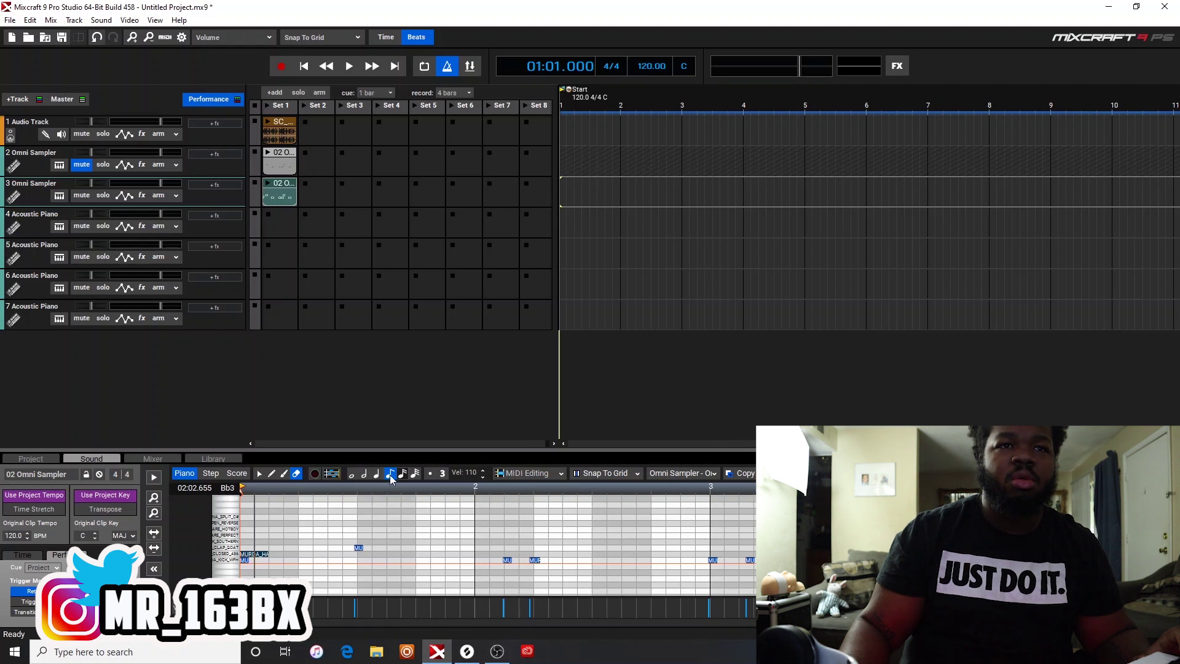
- Set the note length to 1/16 and draw two consecutive closed hi-hat notes from the start of bar 1 in the copied clip
{"action": "left_click", "coordinate": [391, 475]}
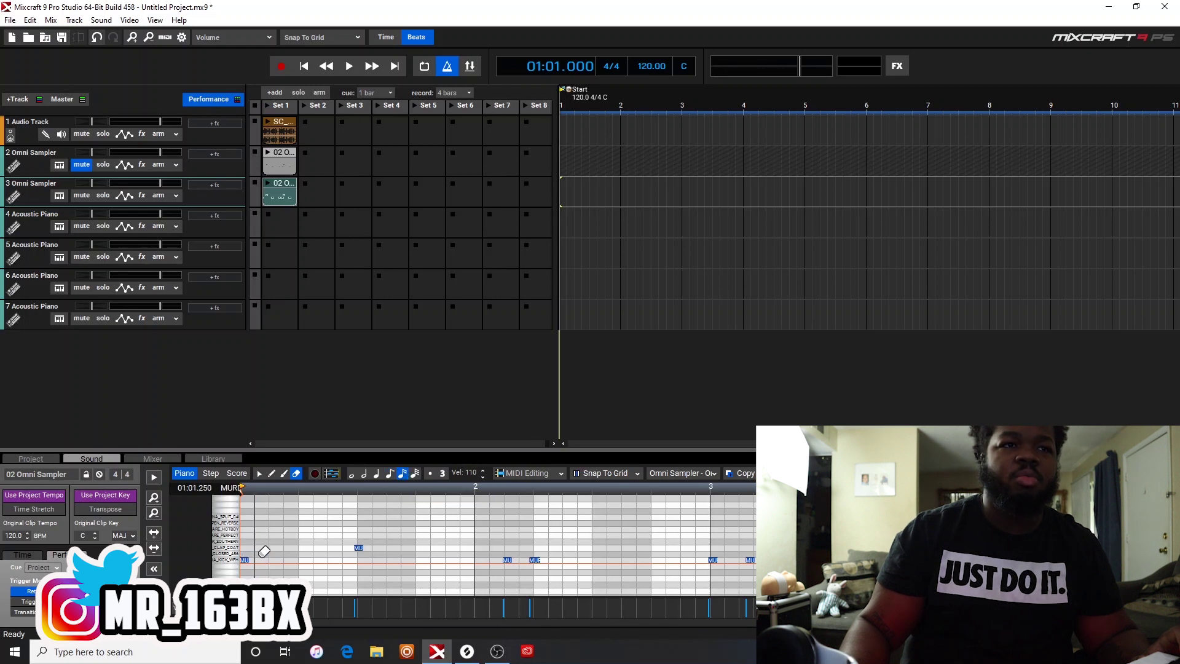
{"action": "left_click", "coordinate": [250, 553]}
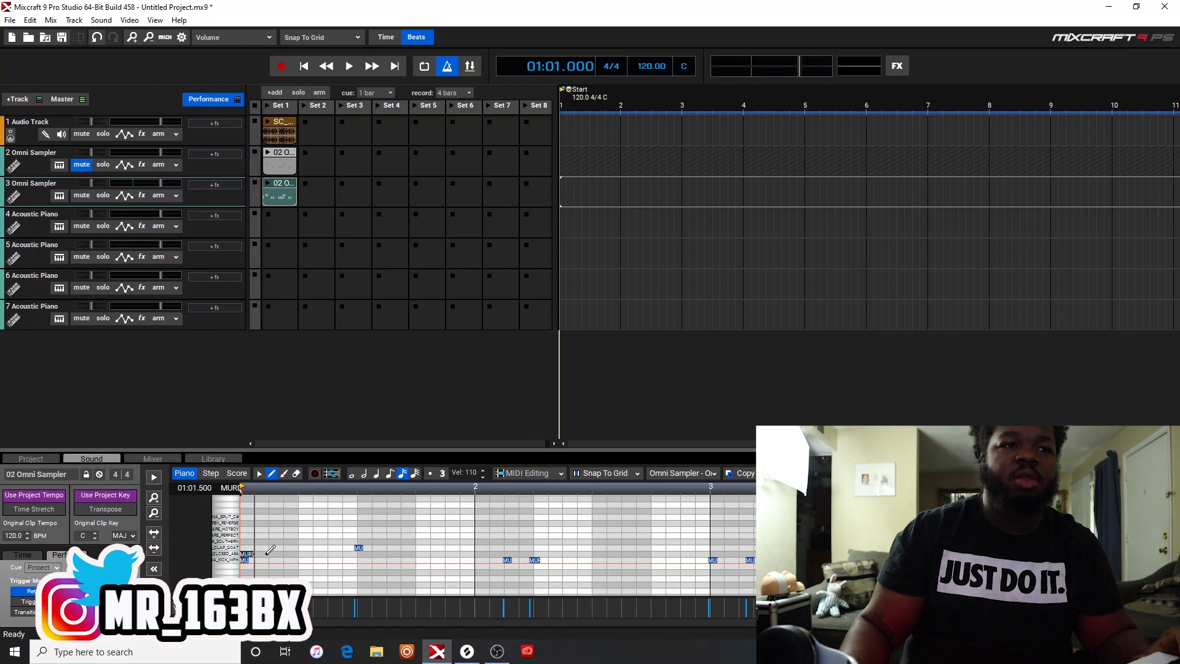
{"action": "left_click", "coordinate": [263, 553]}
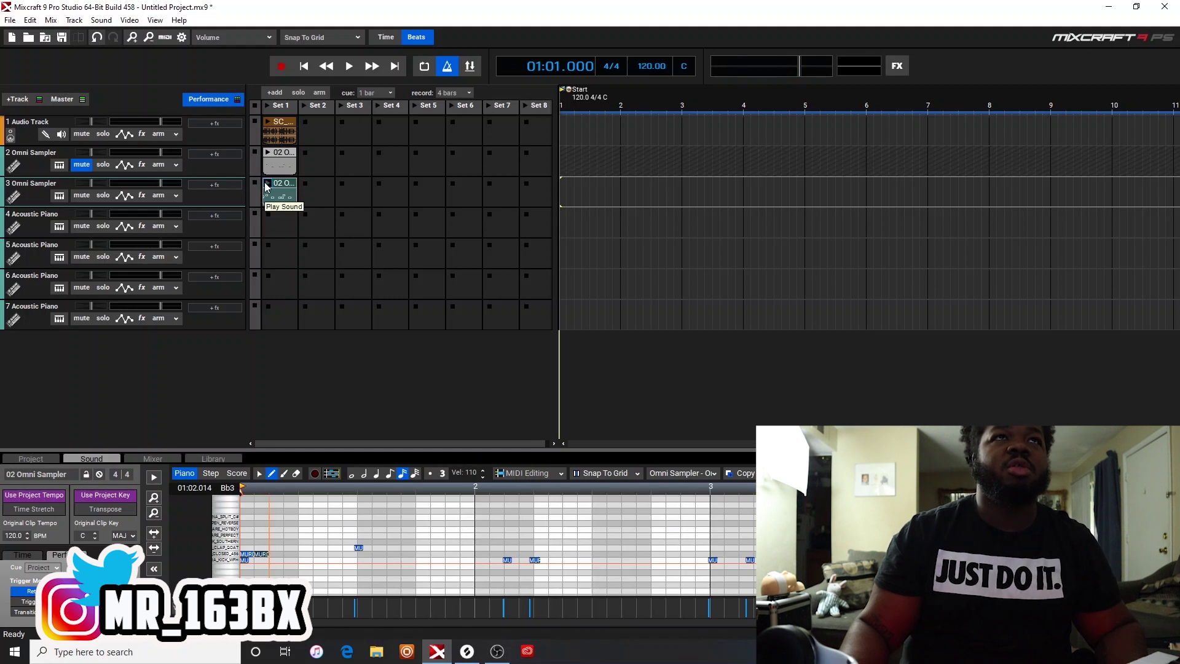
- Play Set 1 and add four more consecutive 1/16 closed hi-hat notes after the first two in bar 1
{"action": "left_click", "coordinate": [349, 66]}
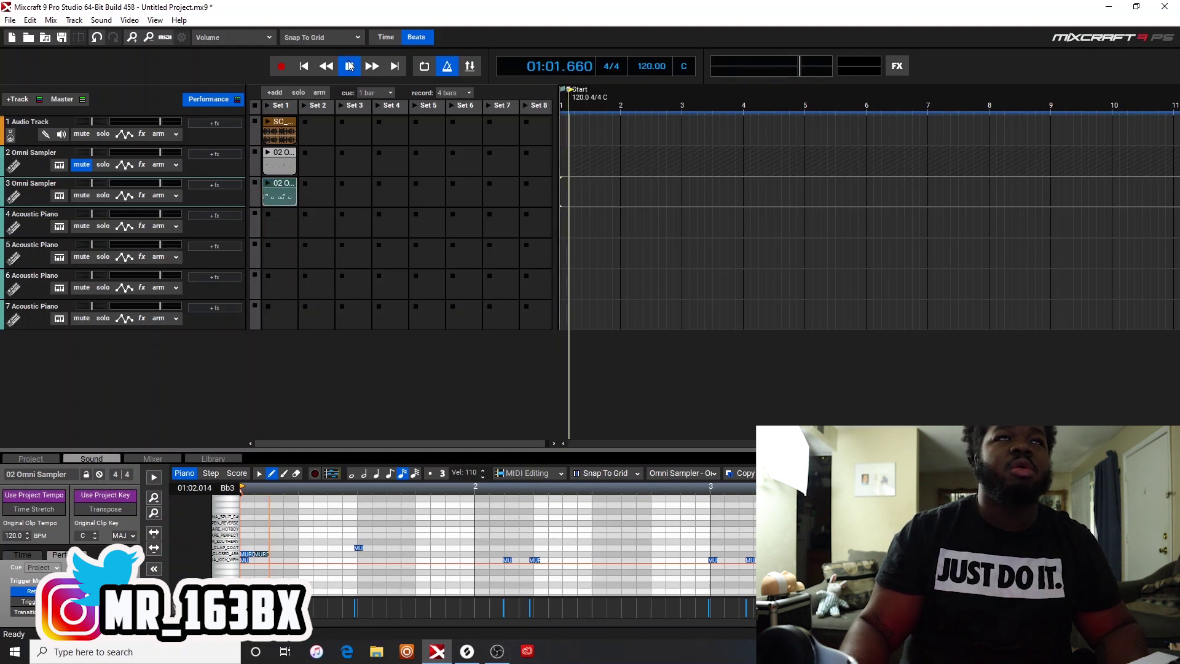
{"action": "left_click", "coordinate": [348, 66]}
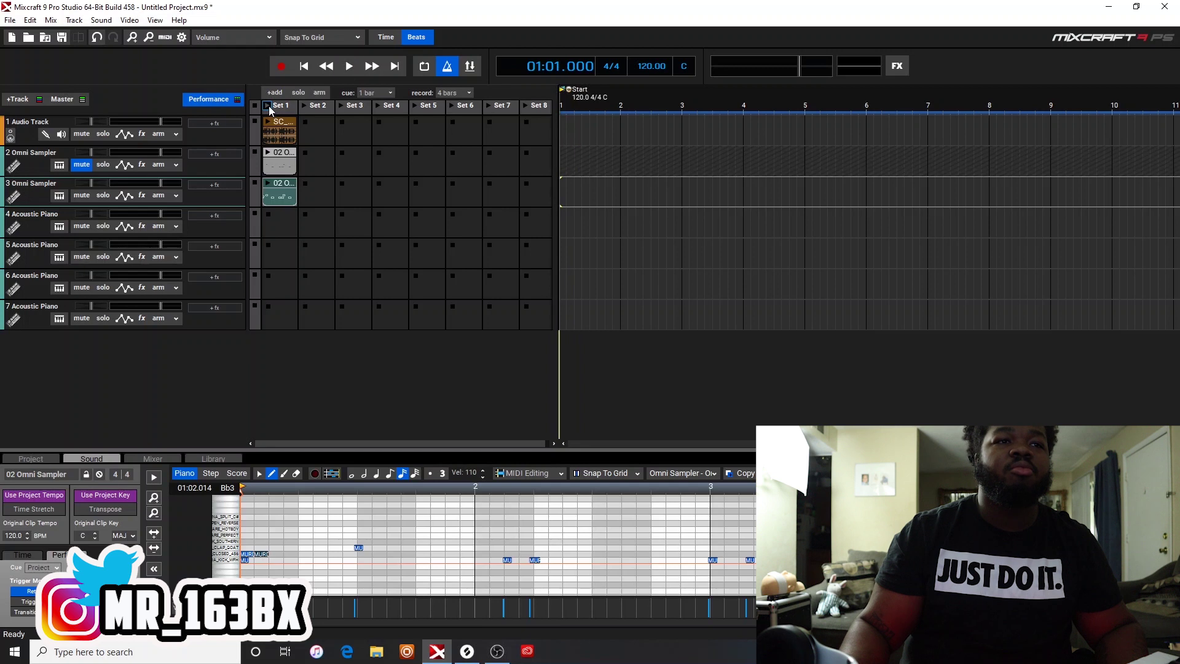
{"action": "left_click", "coordinate": [268, 106]}
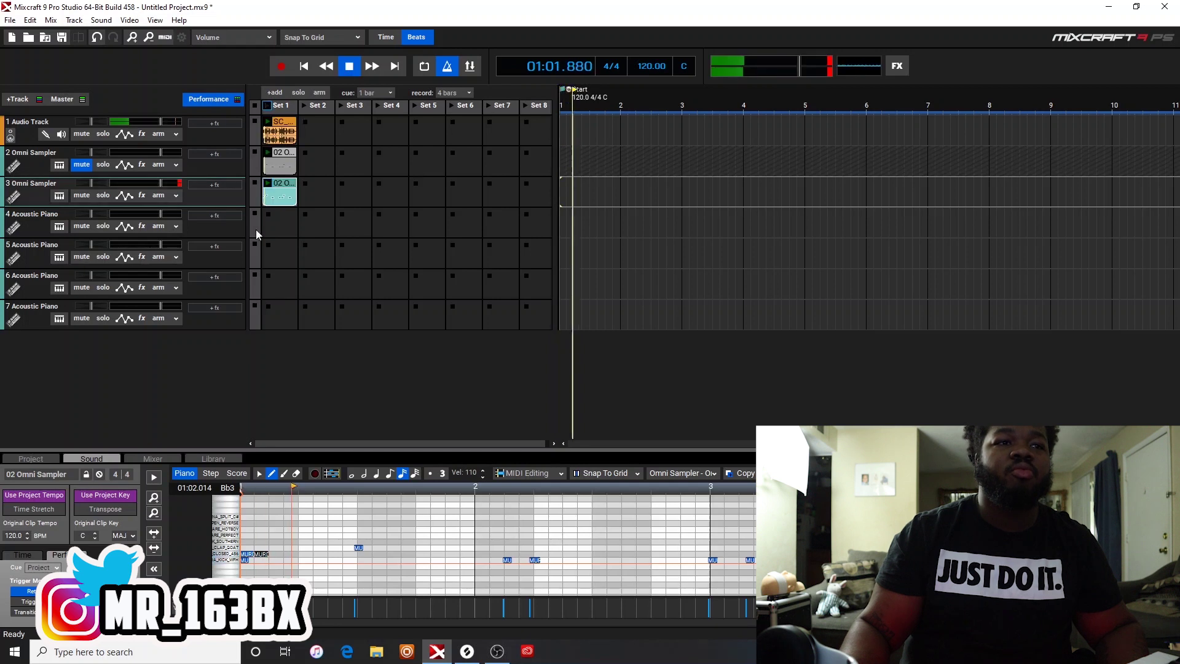
{"action": "left_click", "coordinate": [282, 553]}
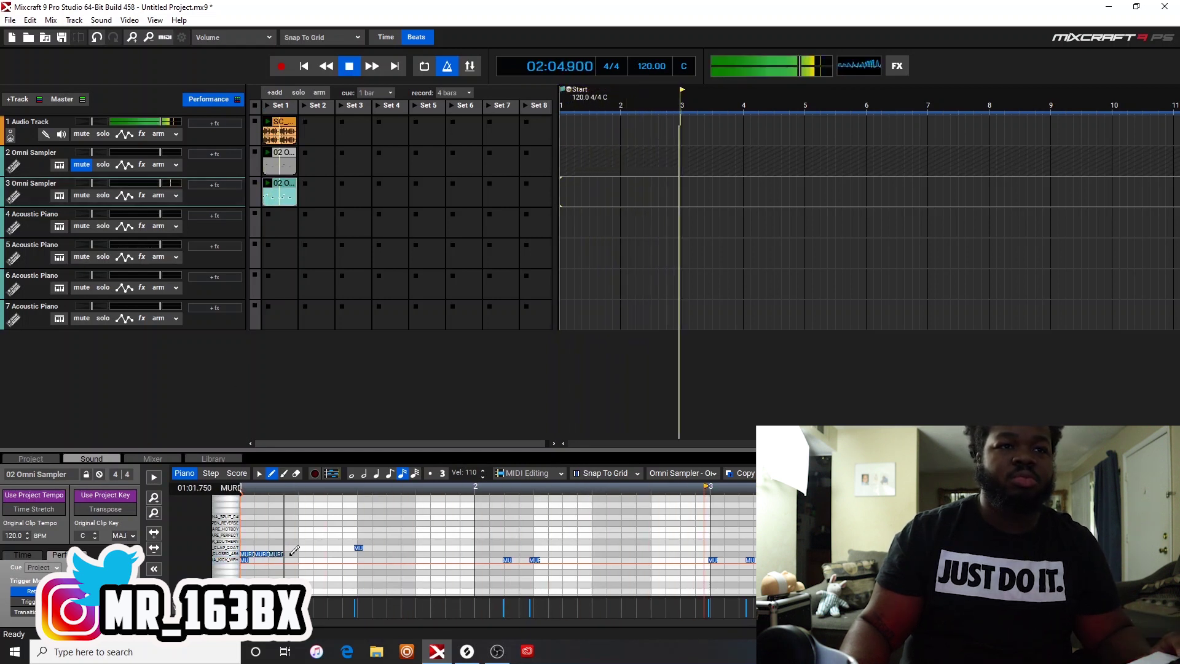
{"action": "left_click", "coordinate": [290, 553]}
{"action": "left_click", "coordinate": [305, 553]}
{"action": "left_click", "coordinate": [320, 554]}
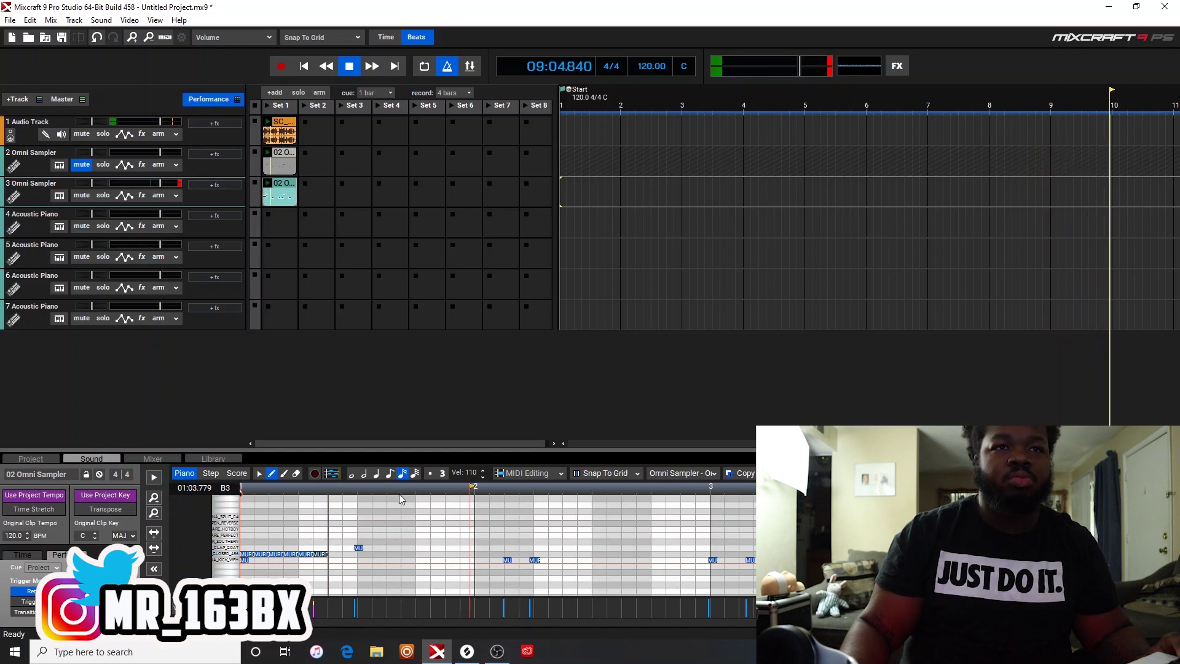
- Set the note length to 1/8 and quantize all notes to 1/16 Notes at 100% strength, including start times and note ends
{"action": "left_click", "coordinate": [389, 473]}
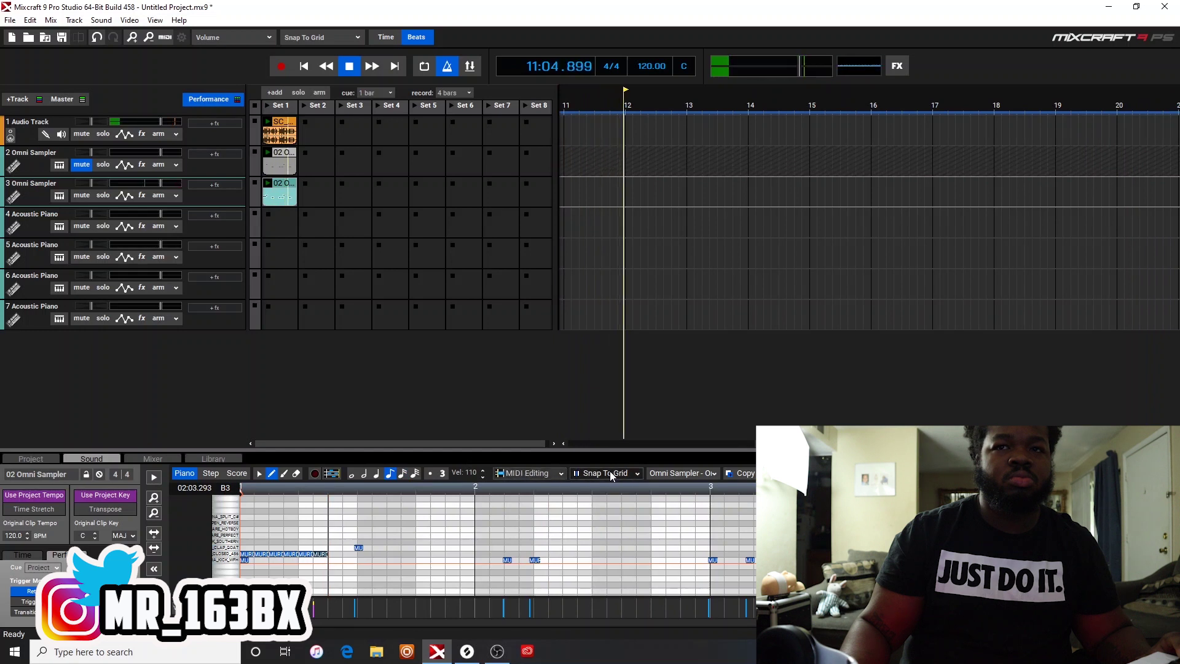
{"action": "left_click", "coordinate": [625, 474]}
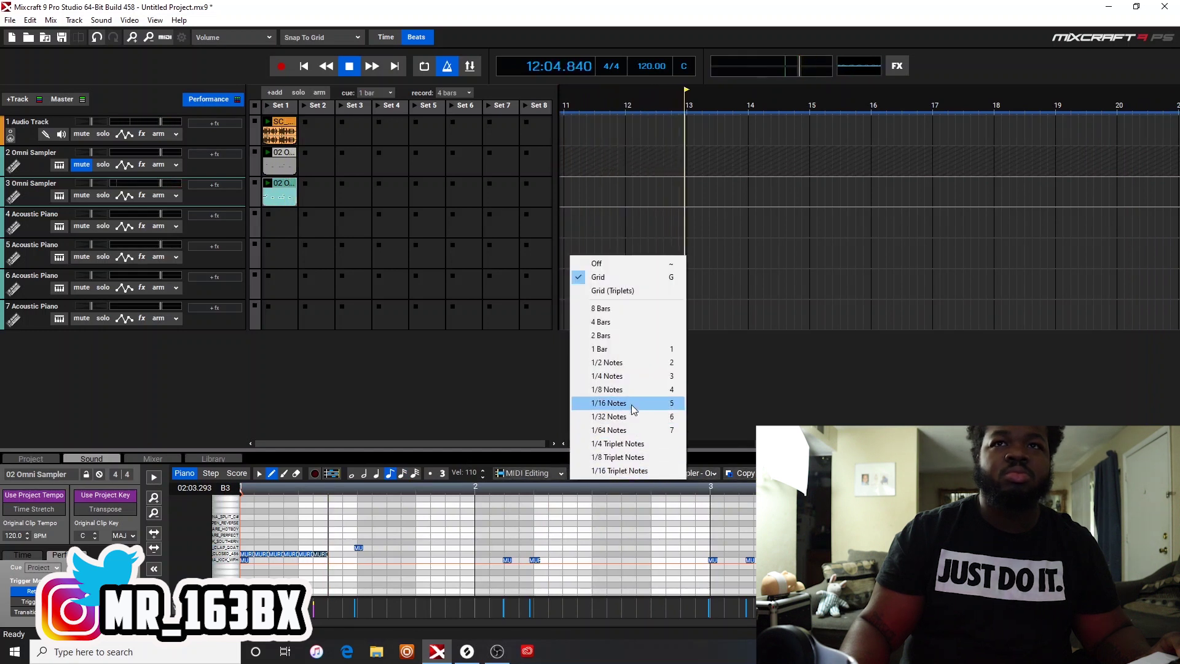
{"action": "left_click", "coordinate": [639, 349]}
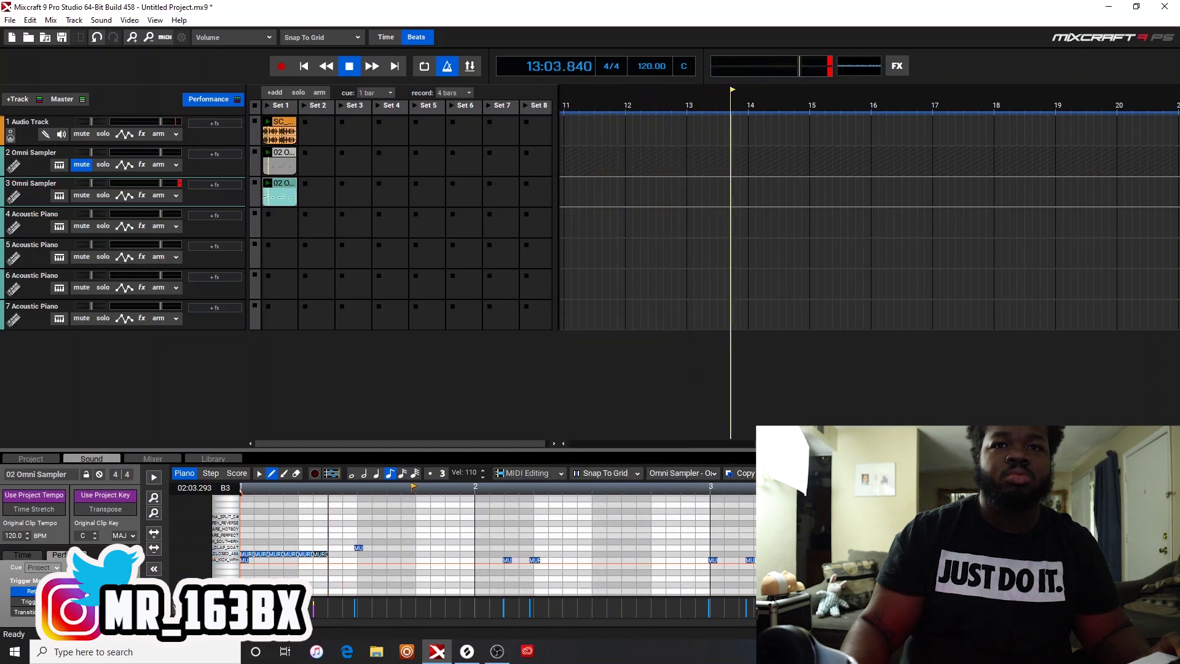
{"action": "left_click", "coordinate": [561, 474]}
{"action": "left_click", "coordinate": [554, 490]}
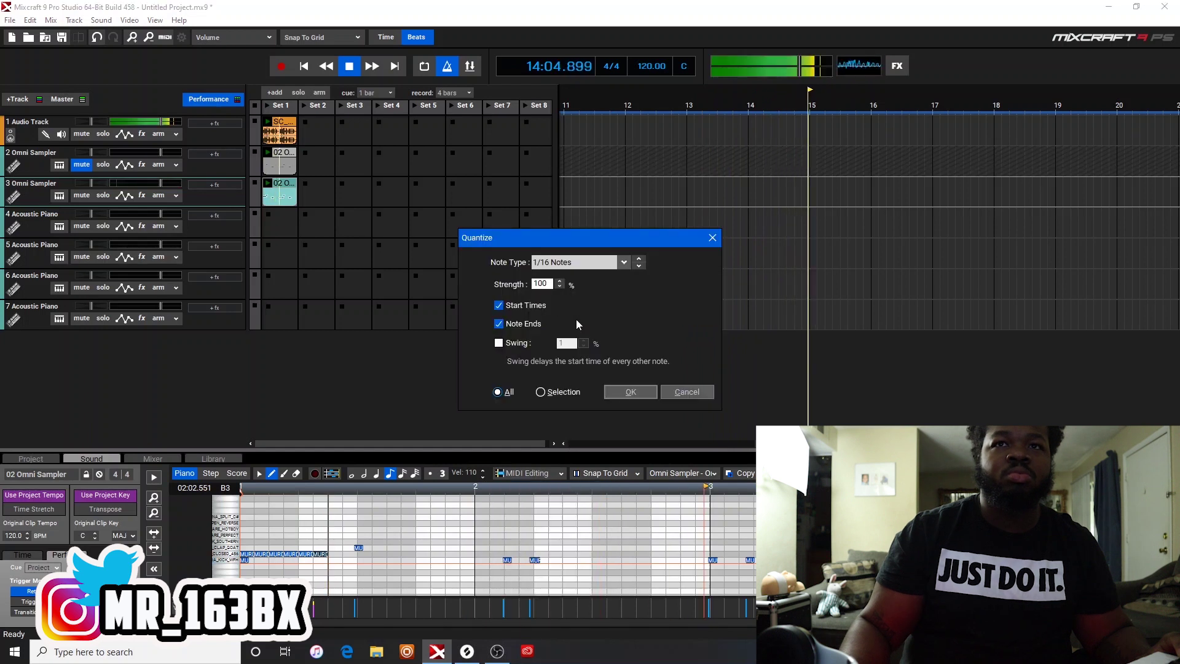
{"action": "left_click", "coordinate": [610, 389]}
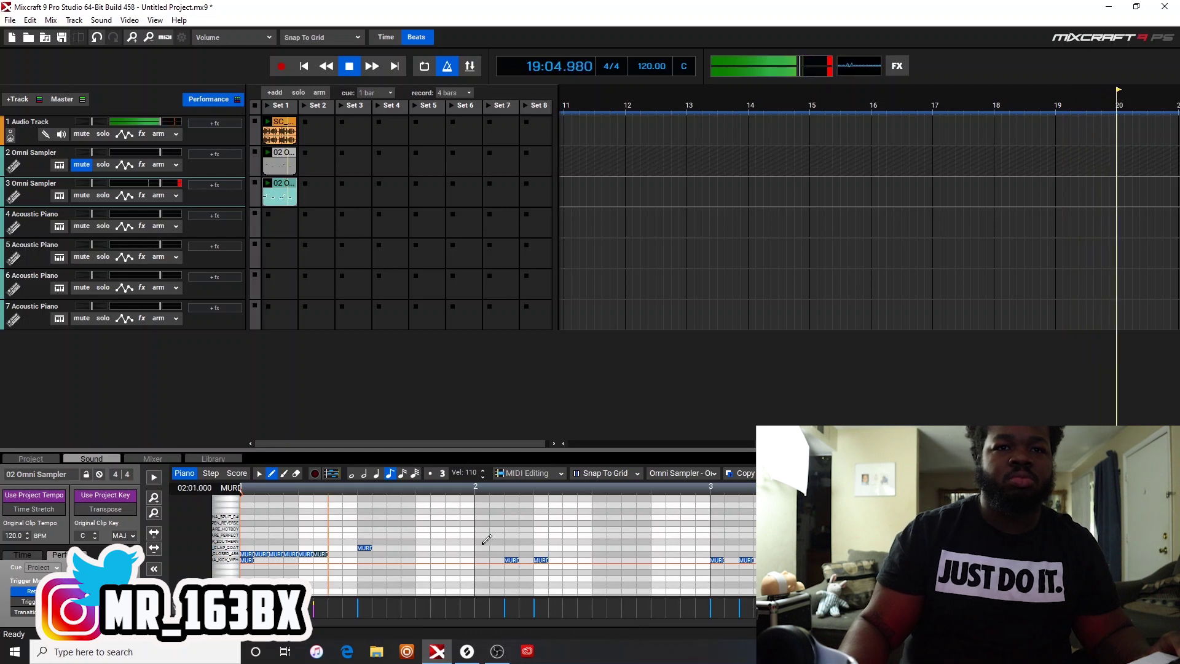
- Draw five consecutive 1/8 closed hi-hat notes from the start of bar 2, moving the fifth back to close the gap
{"action": "left_click_drag", "start_coordinate": [477, 554], "coordinate": [501, 556]}
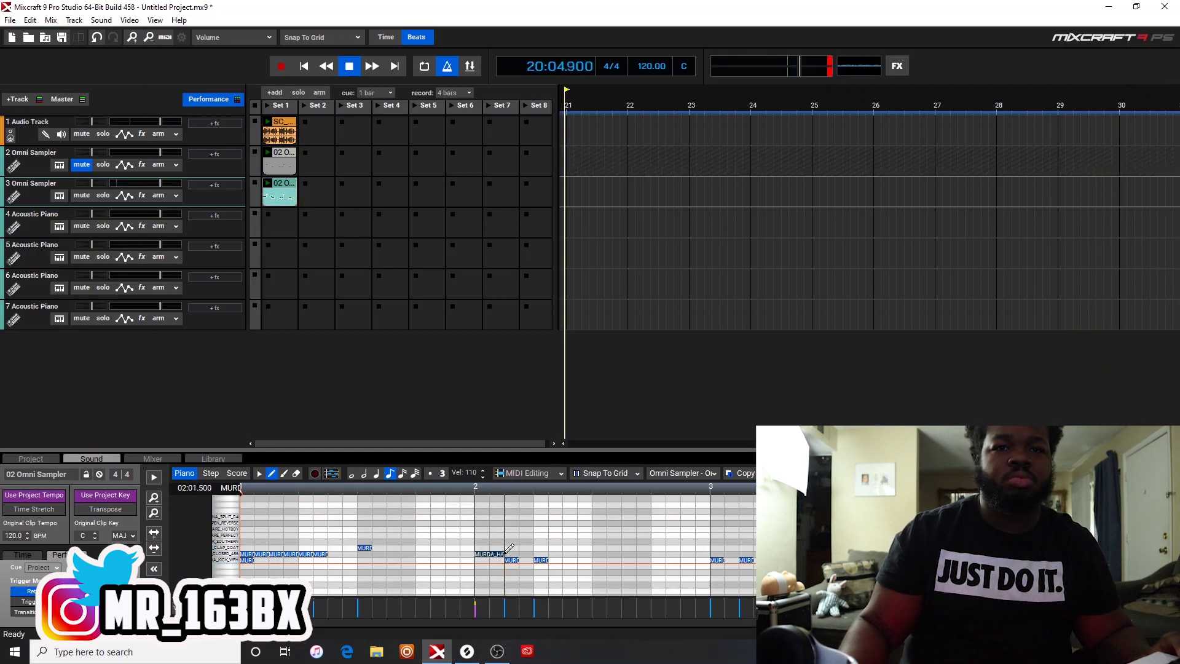
{"action": "left_click", "coordinate": [509, 554]}
{"action": "left_click", "coordinate": [547, 553]}
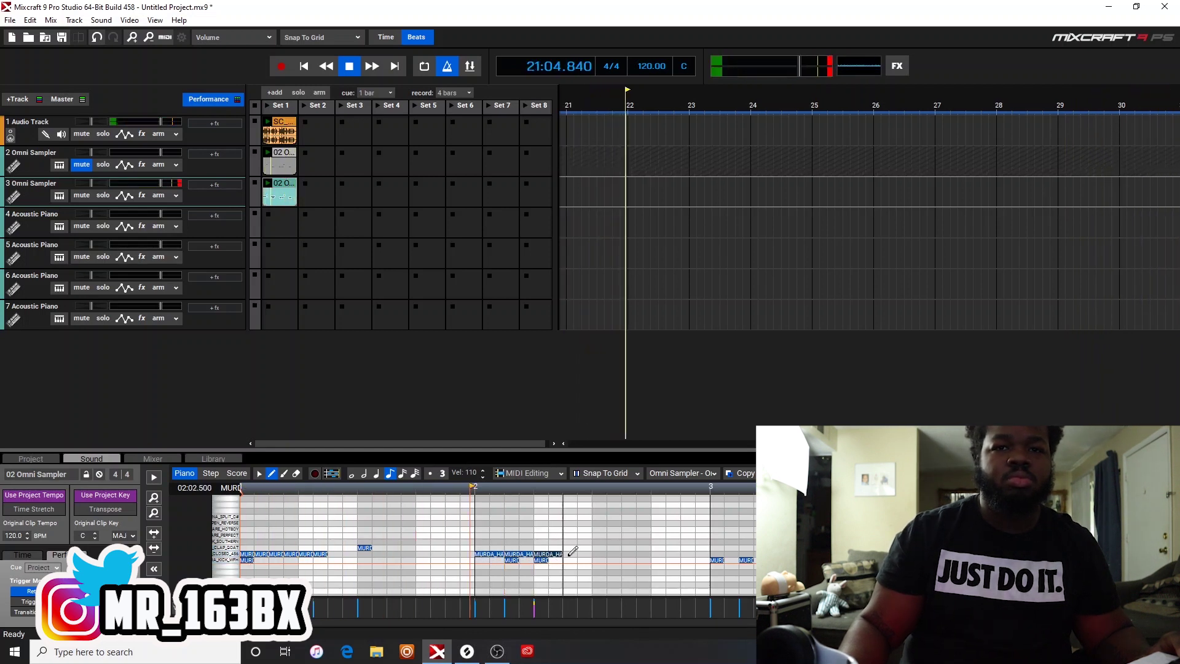
{"action": "left_click", "coordinate": [568, 554]}
{"action": "left_click", "coordinate": [612, 553]}
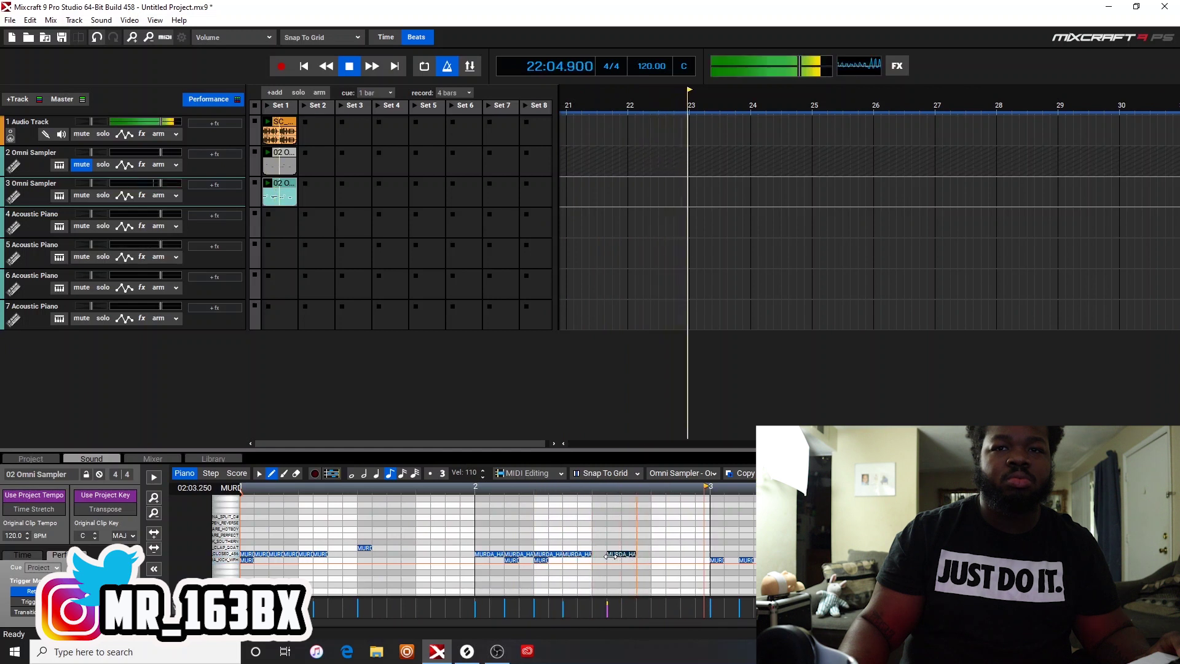
{"action": "left_click_drag", "start_coordinate": [607, 554], "coordinate": [592, 554]}
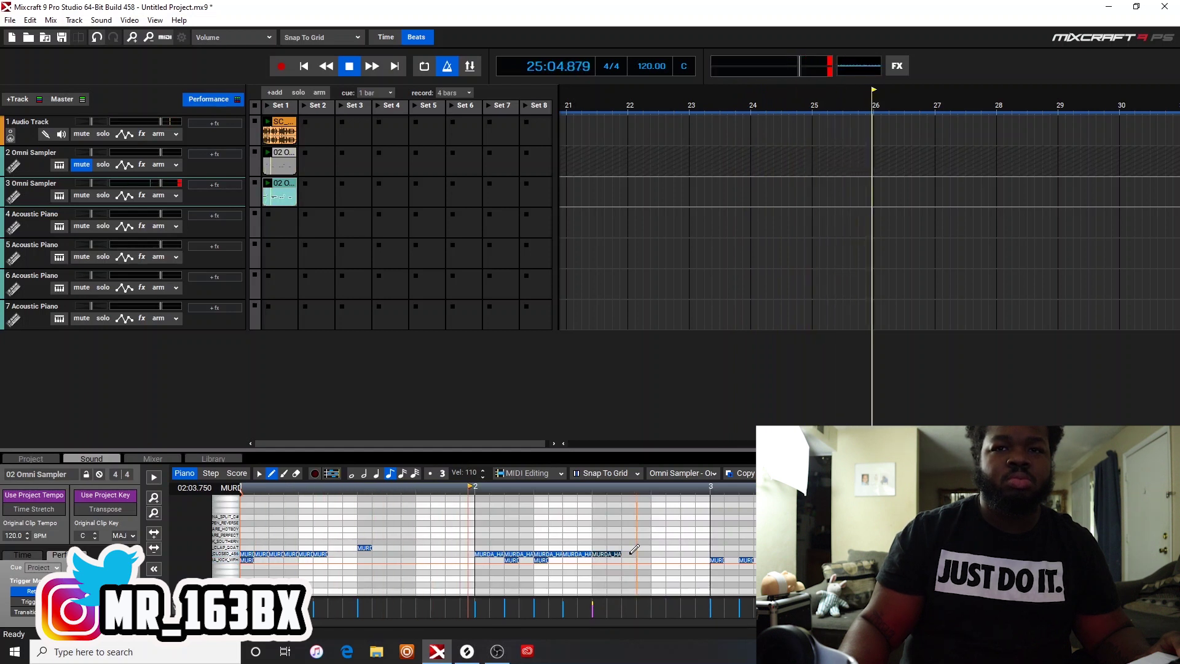
- Fill the rest of bar 2 with 1/8 closed hi-hats, stop playback, and continue the row into bar 3
{"action": "left_click", "coordinate": [636, 554]}
{"action": "left_click", "coordinate": [666, 553]}
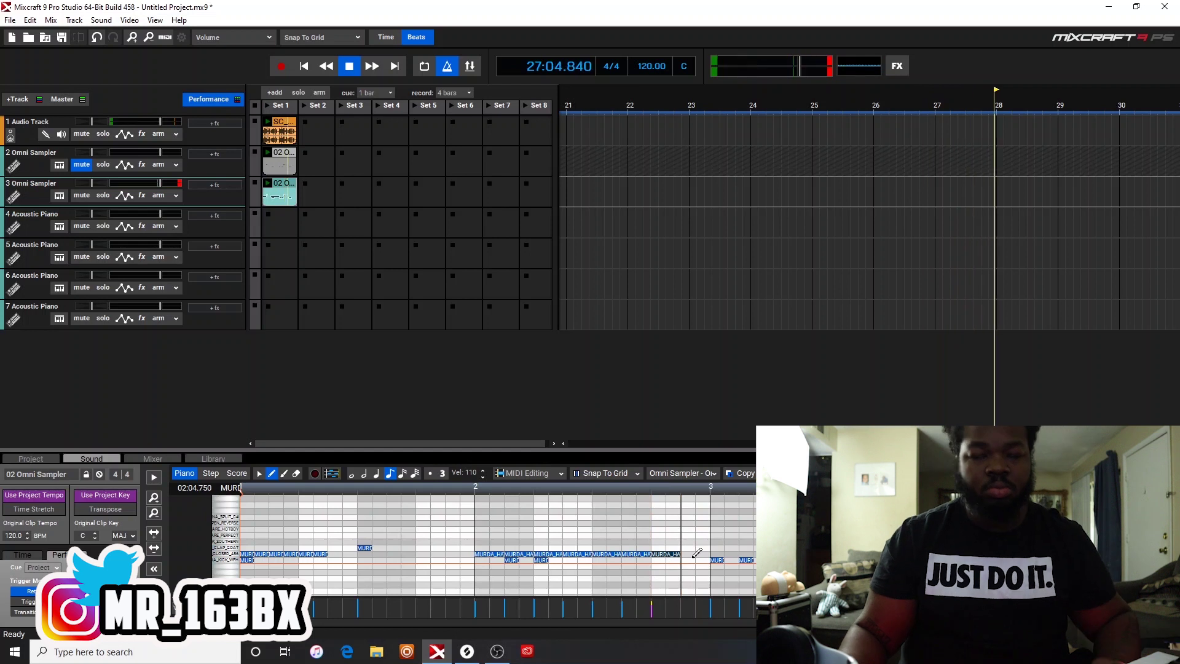
{"action": "key", "text": "space"}
{"action": "left_click", "coordinate": [692, 554]}
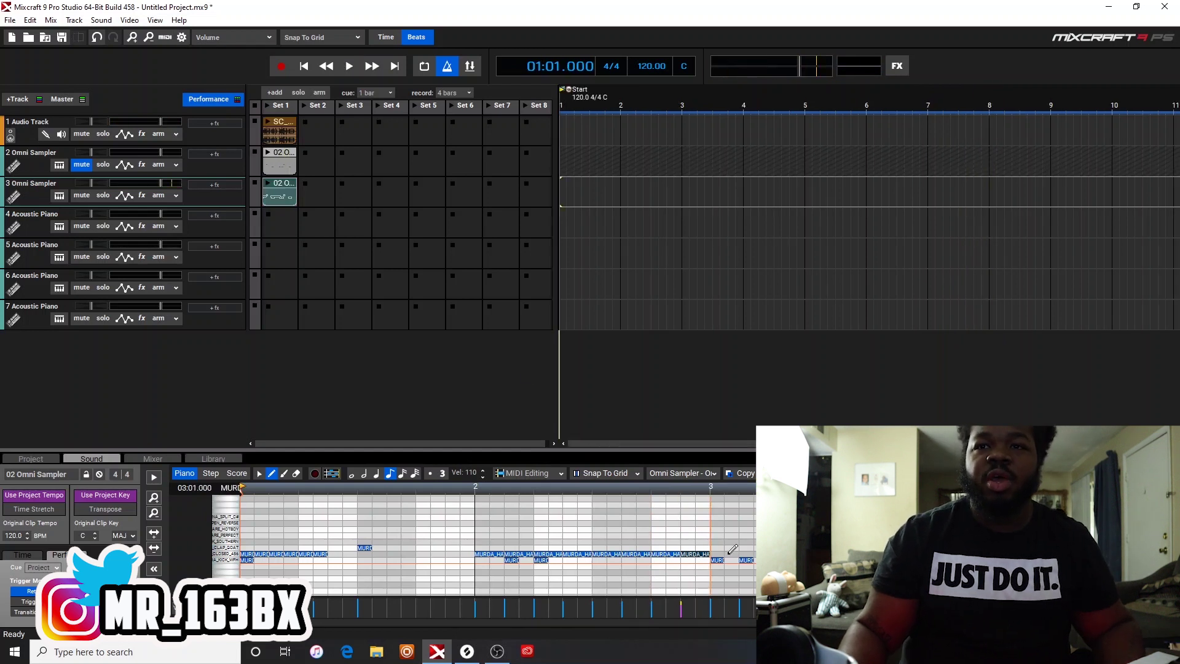
{"action": "left_click", "coordinate": [723, 553]}
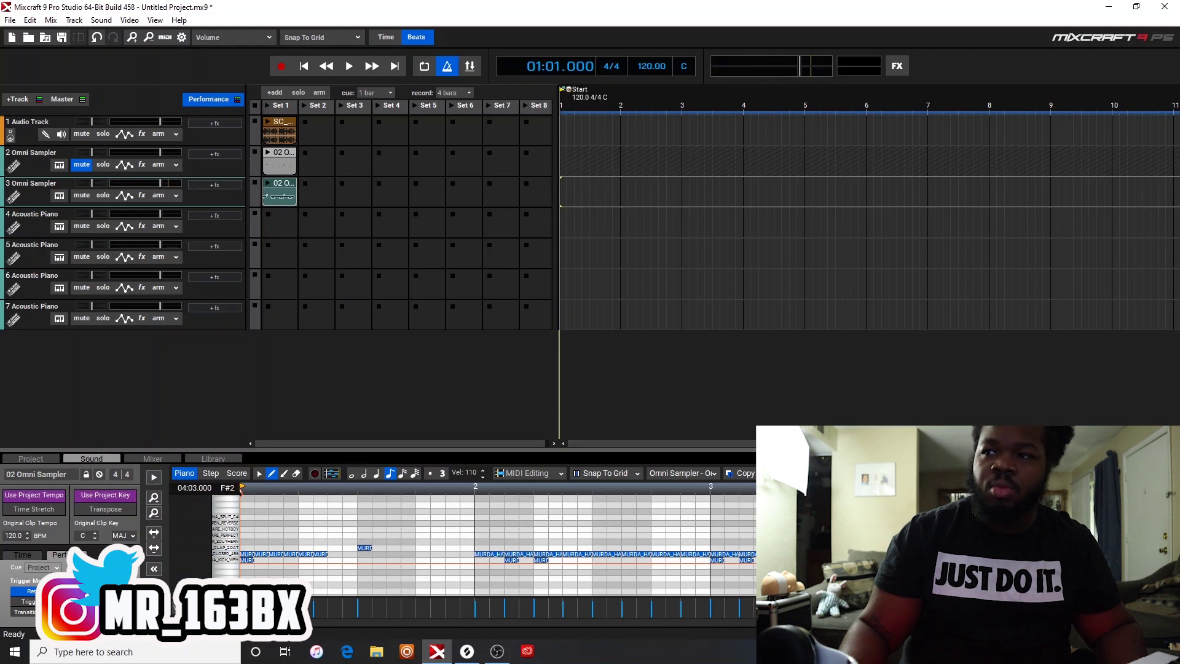
- Play Set 1 from the start to listen to the hi-hat pattern, and stop playback
{"action": "scroll", "coordinate": [498, 541], "scroll_direction": "right", "scroll_amount": 2}
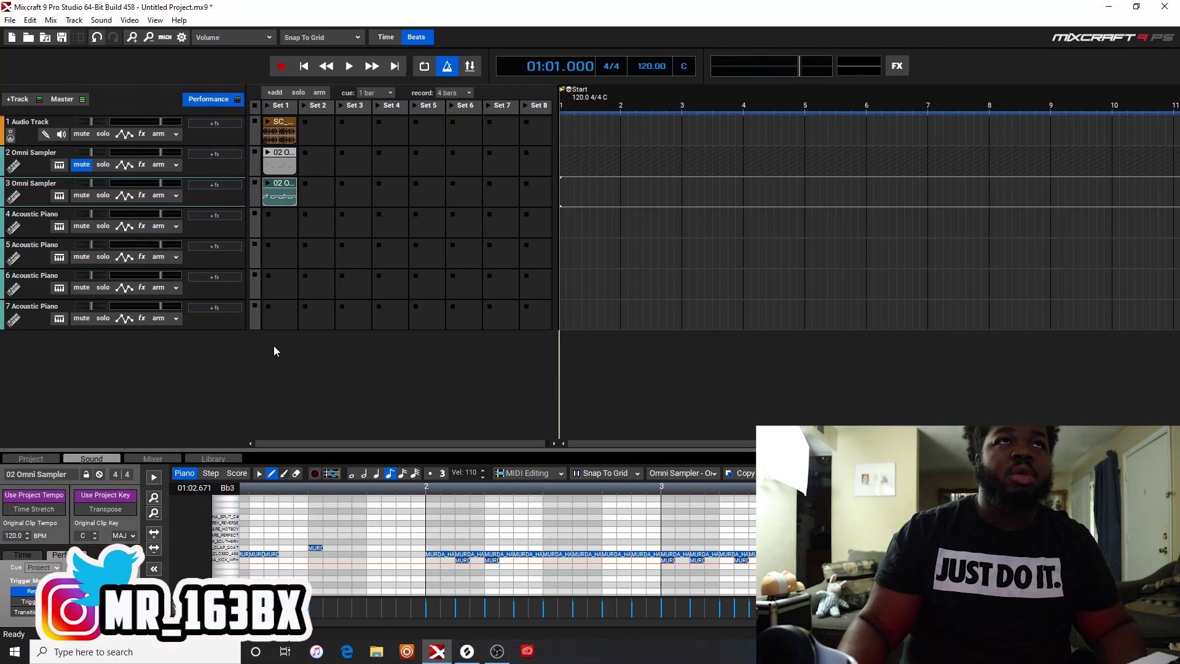
{"action": "left_click", "coordinate": [348, 66]}
{"action": "left_click", "coordinate": [348, 66]}
{"action": "left_click", "coordinate": [266, 107]}
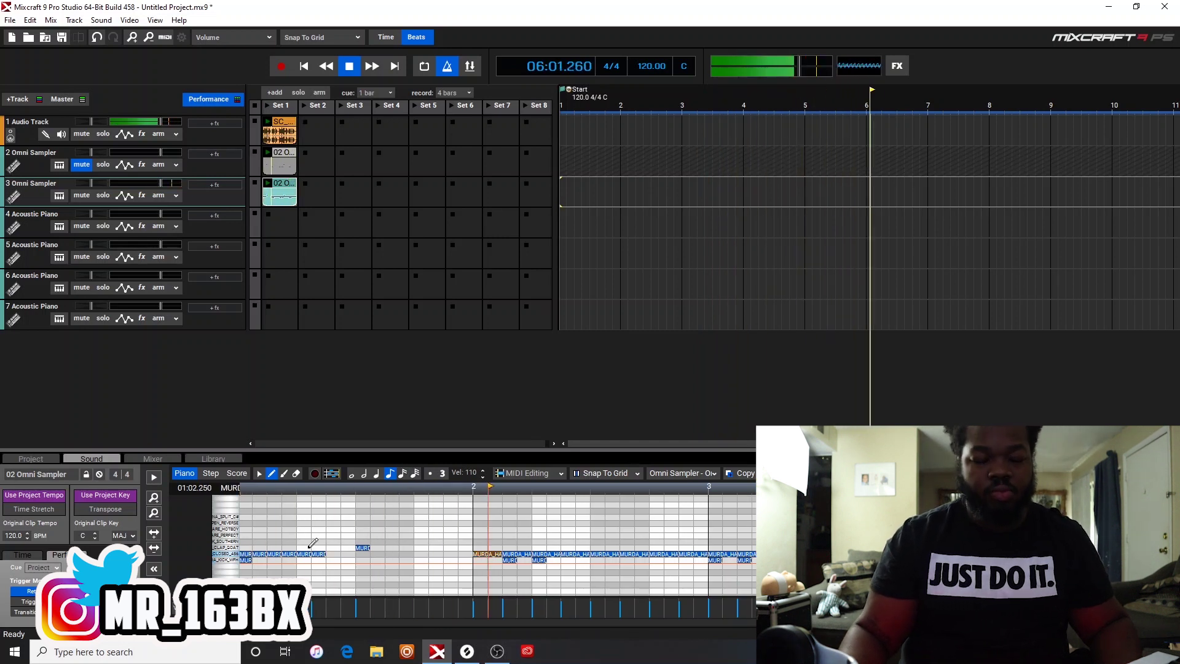
{"action": "left_click", "coordinate": [350, 67]}
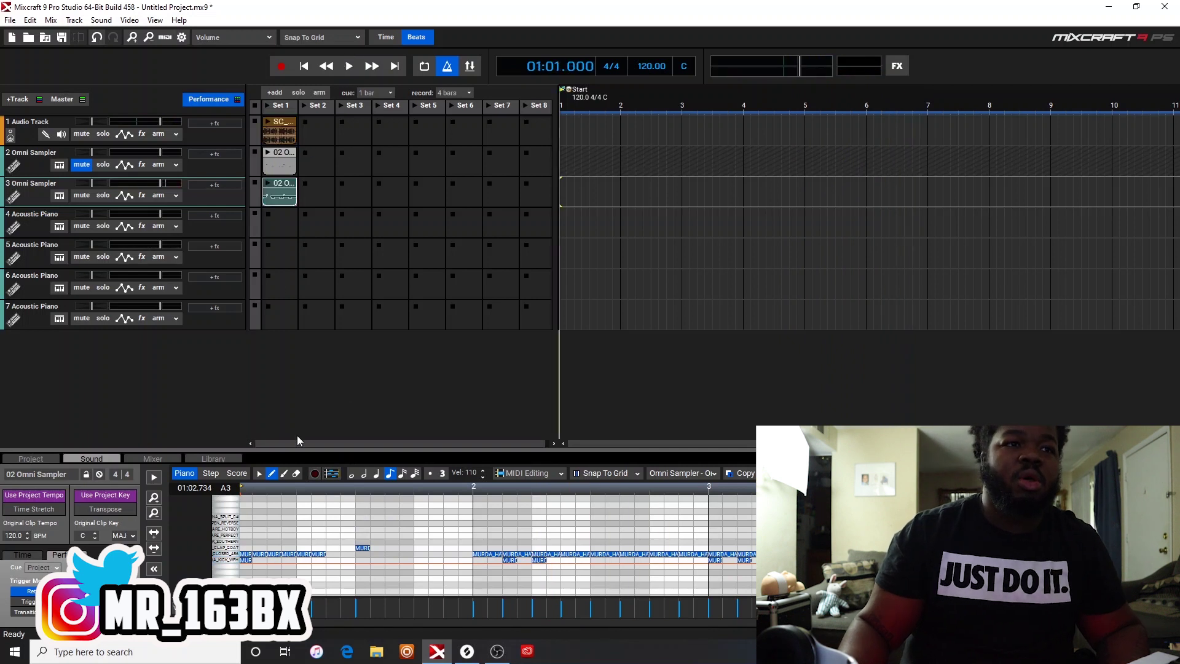
- Layer 1/16 Southern kick notes over bar 1's first kick and bar 2's second kick, and an 808 Banana Split note over bar 2's first kick
{"action": "left_click", "coordinate": [246, 542]}
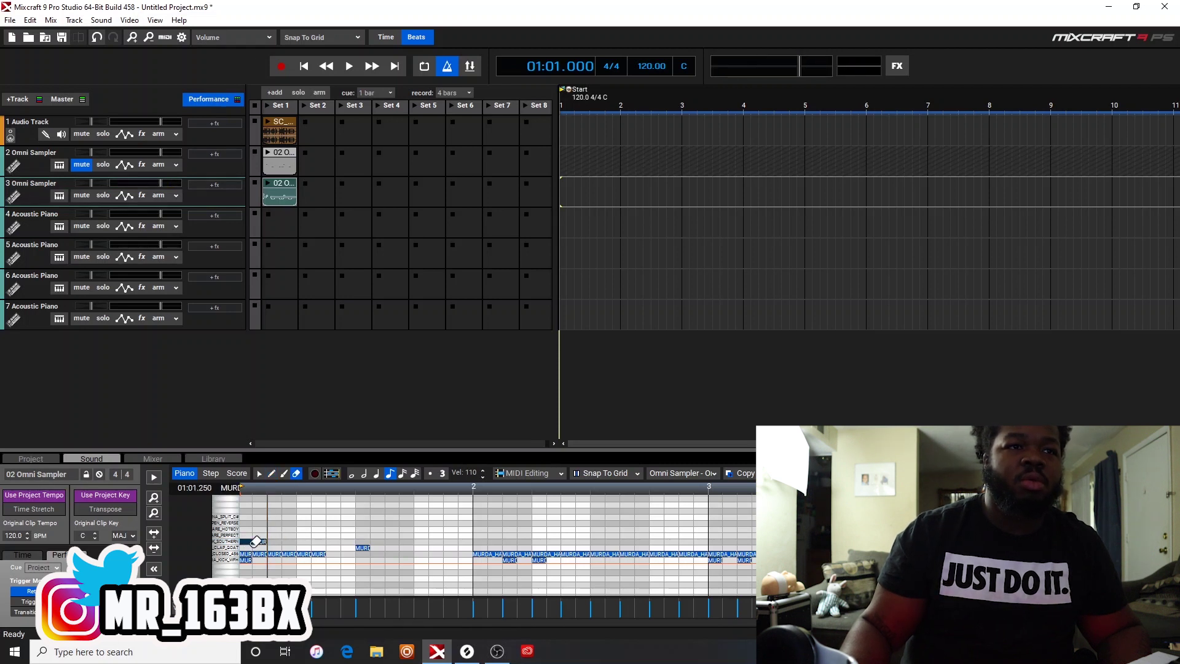
{"action": "left_click", "coordinate": [403, 476]}
{"action": "left_click", "coordinate": [244, 541]}
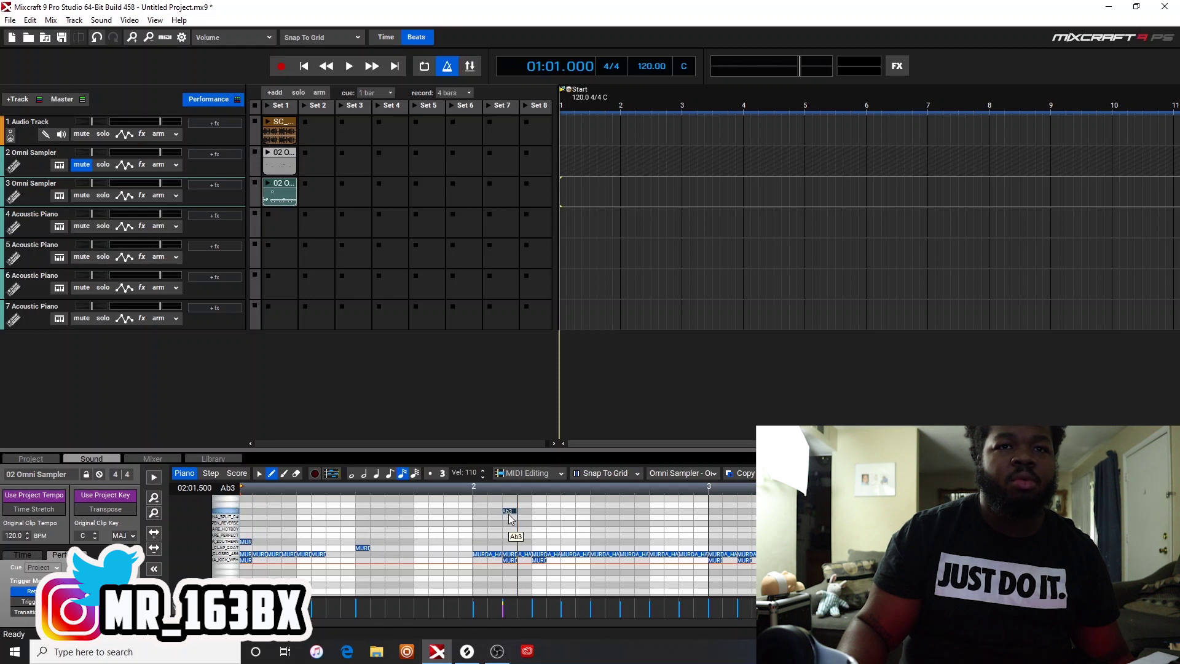
{"action": "left_click", "coordinate": [507, 516]}
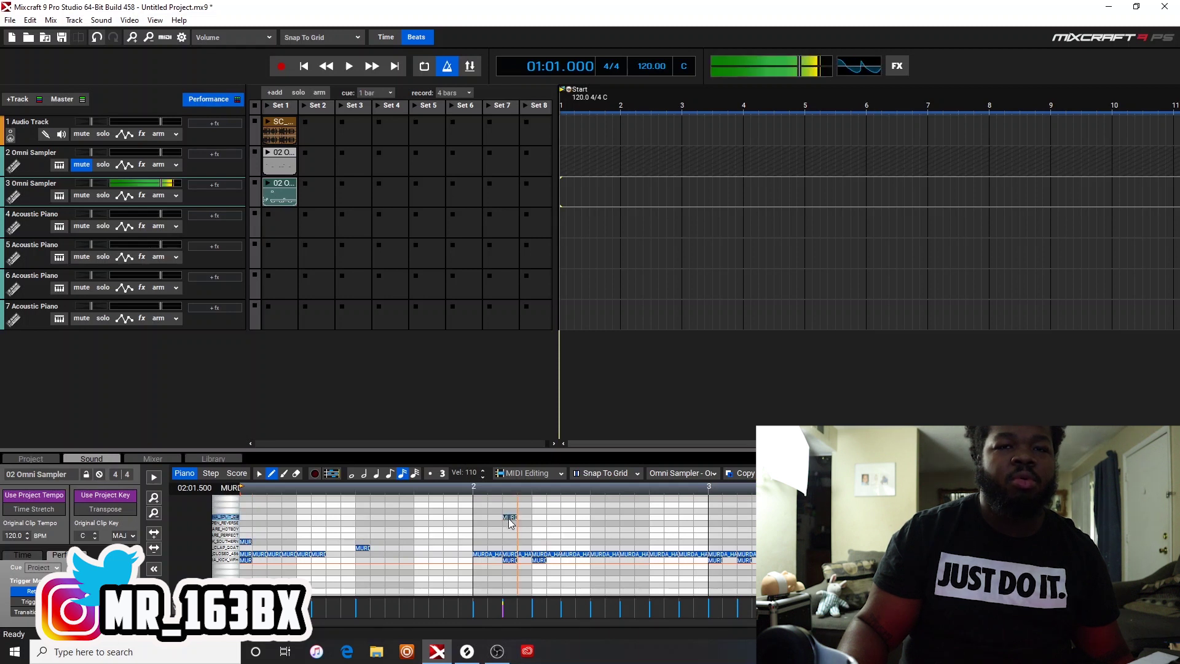
{"action": "left_click", "coordinate": [538, 541]}
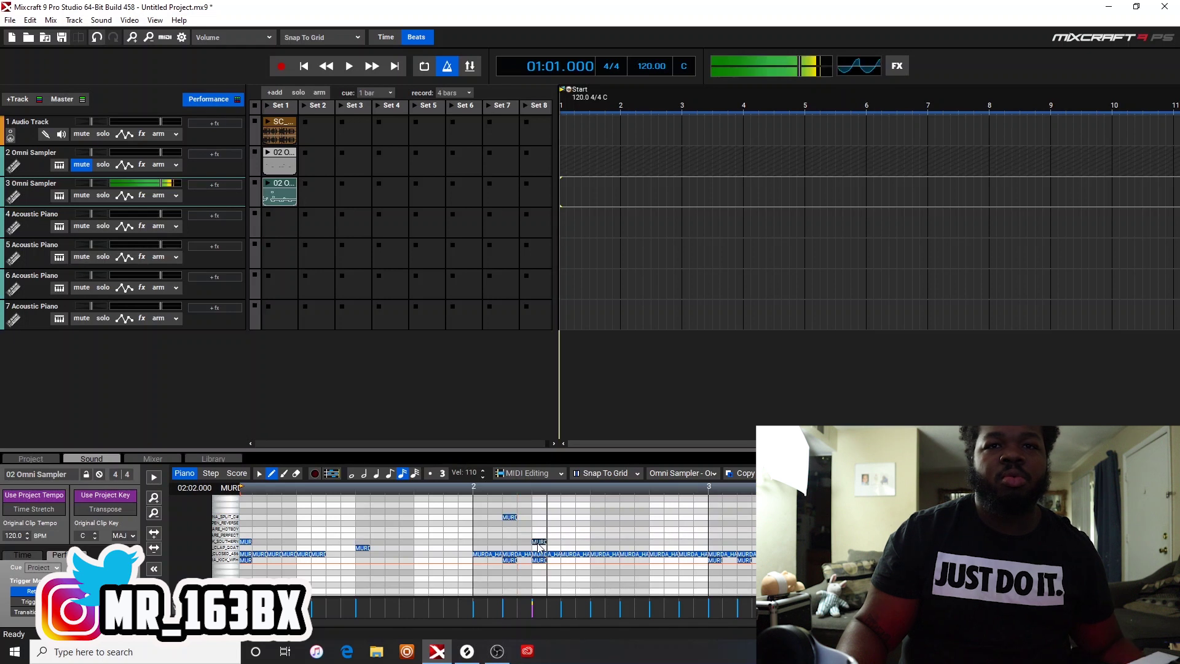
- Layer an 808 Banana Split note over bar 3's first kick and a Southern kick over its second, erasing the stray Ab3 note
{"action": "left_click", "coordinate": [714, 512]}
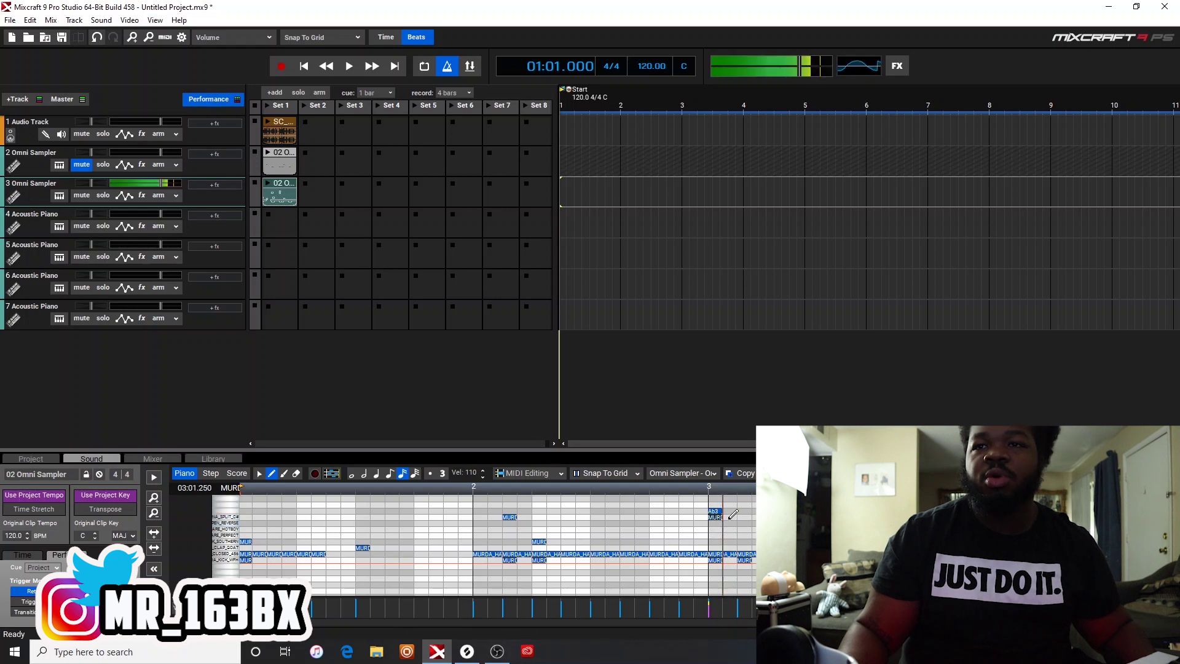
{"action": "double_click", "coordinate": [714, 513]}
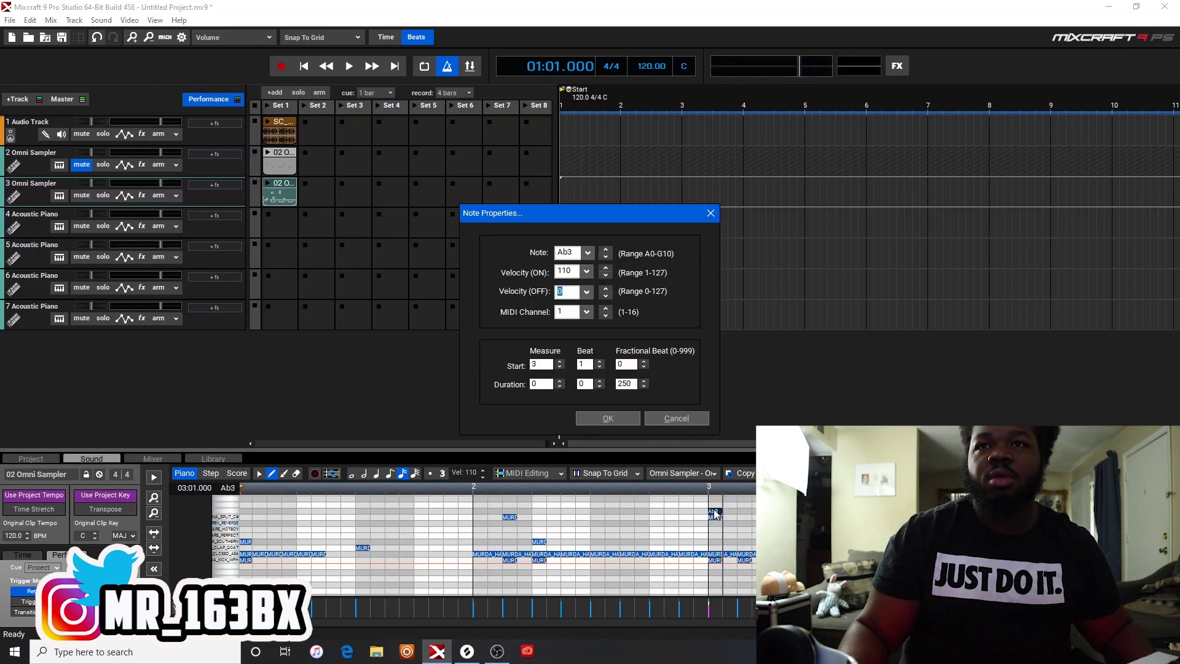
{"action": "left_click", "coordinate": [669, 419]}
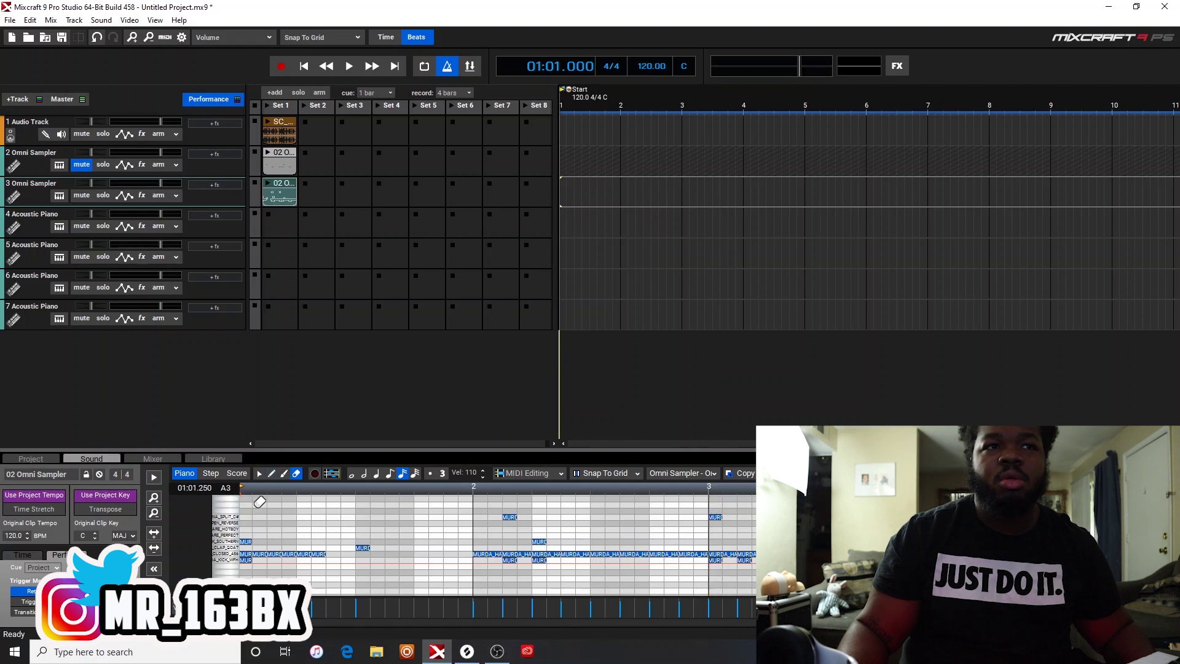
{"action": "left_click", "coordinate": [271, 472]}
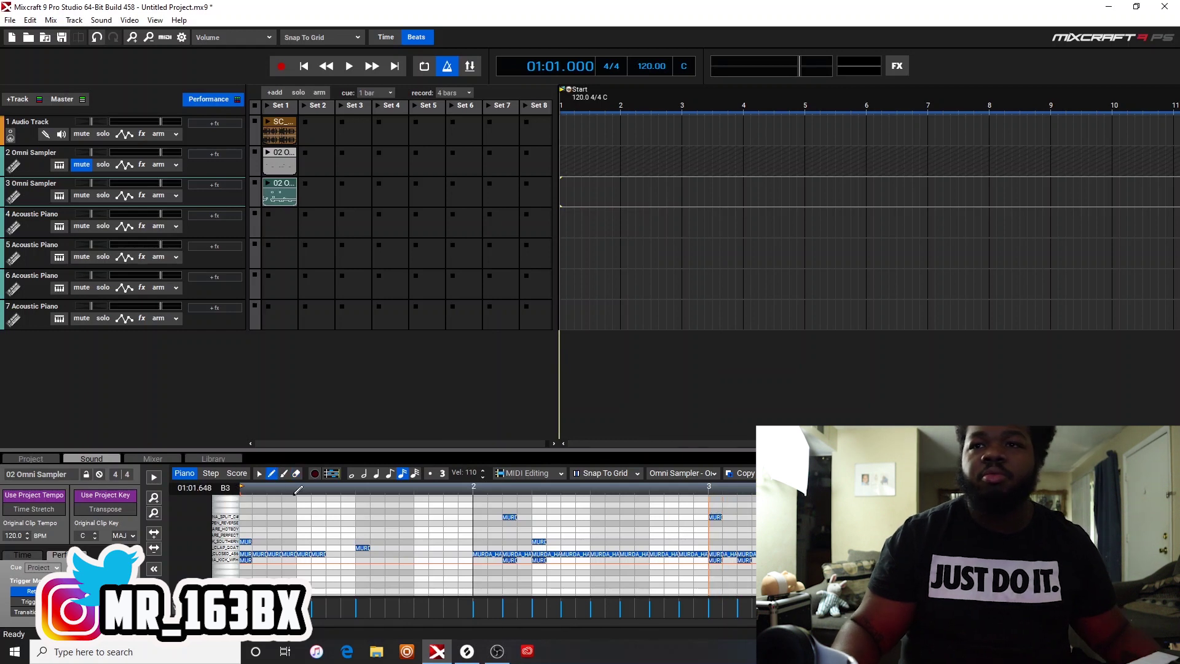
{"action": "left_click", "coordinate": [743, 541]}
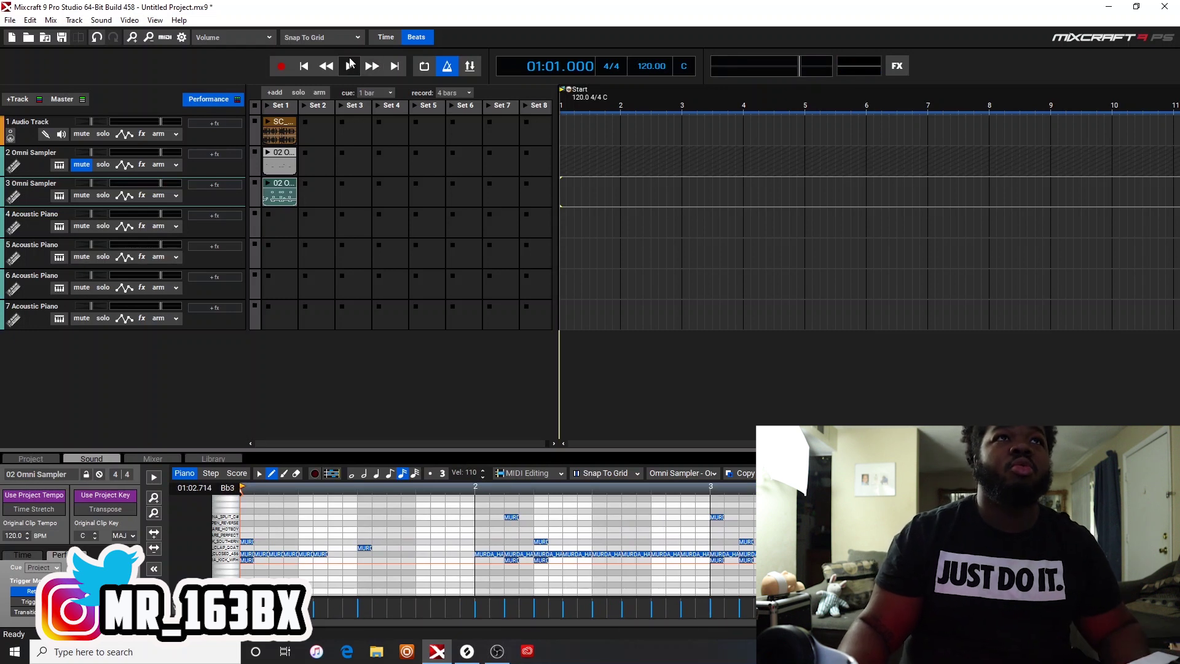
- Play Set 1 to hear the layered kicks and 808 notes with the loop, and stop playback
{"action": "left_click", "coordinate": [350, 64]}
{"action": "left_click", "coordinate": [350, 64]}
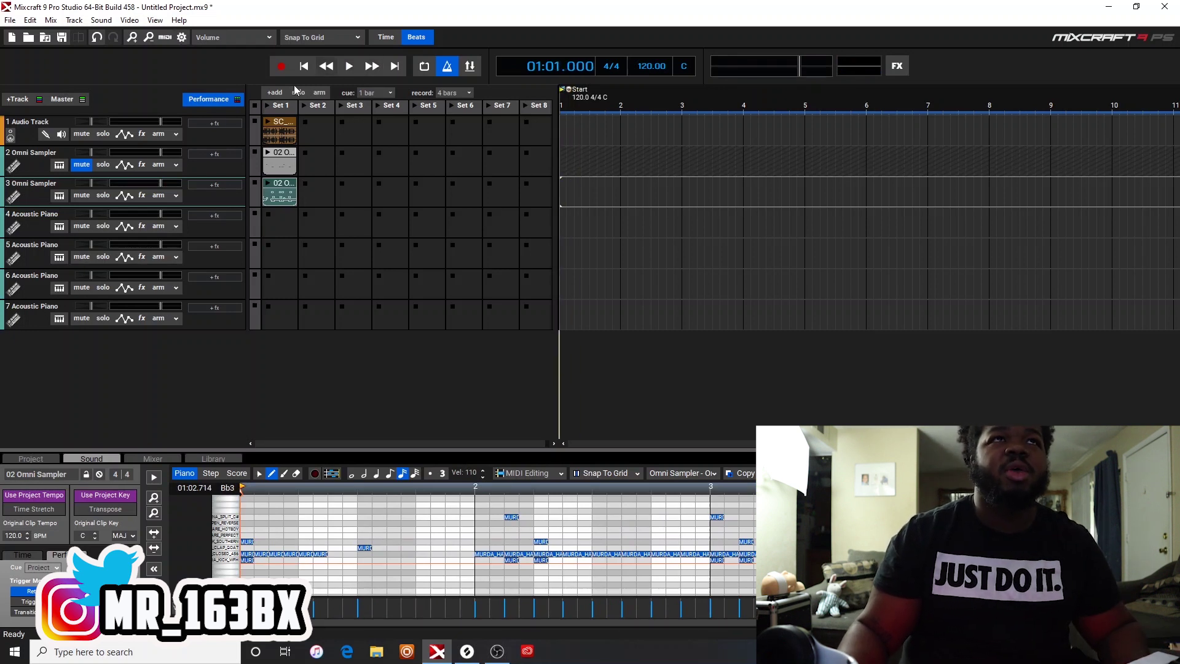
{"action": "left_click", "coordinate": [269, 108]}
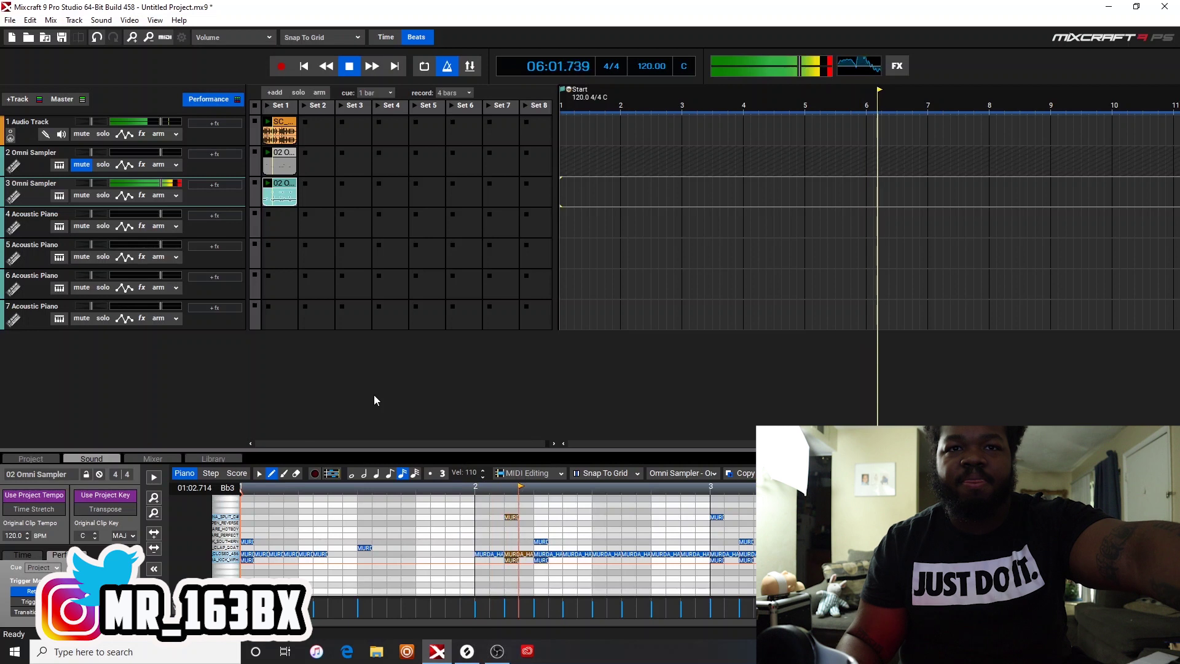
{"action": "key", "text": "space"}
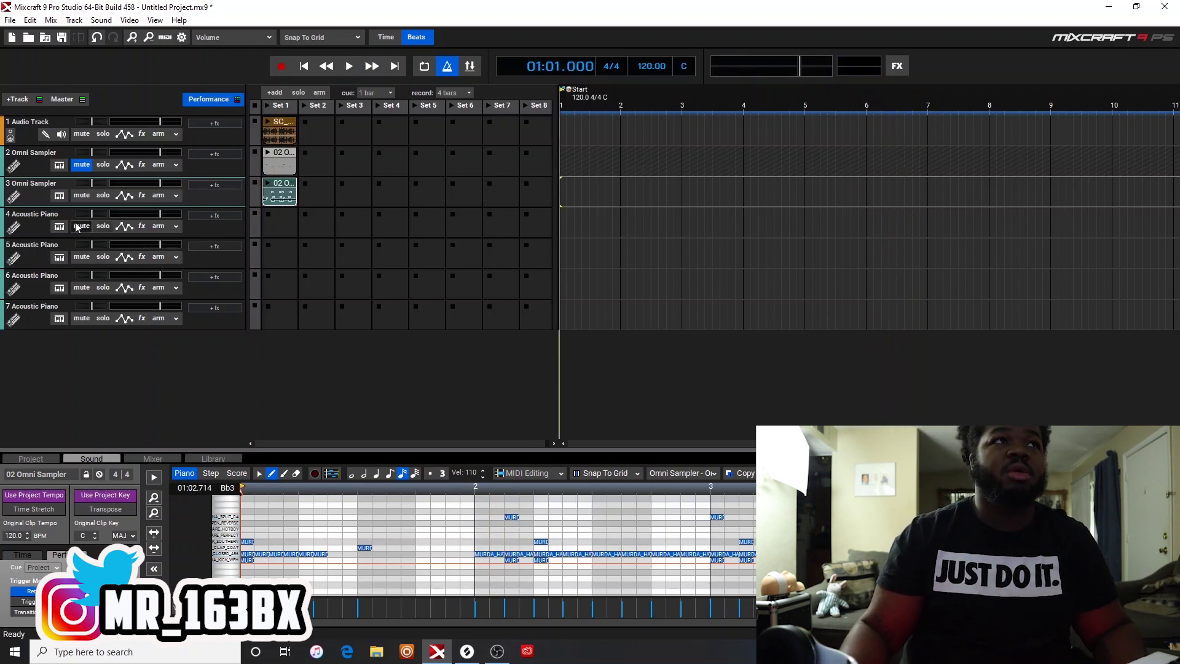
- Open track 3's Omni Sampler and select the MURDA_KICK_SOUTHERN pad while Set 1 plays, stopping playback at the end
{"action": "left_click", "coordinate": [59, 196]}
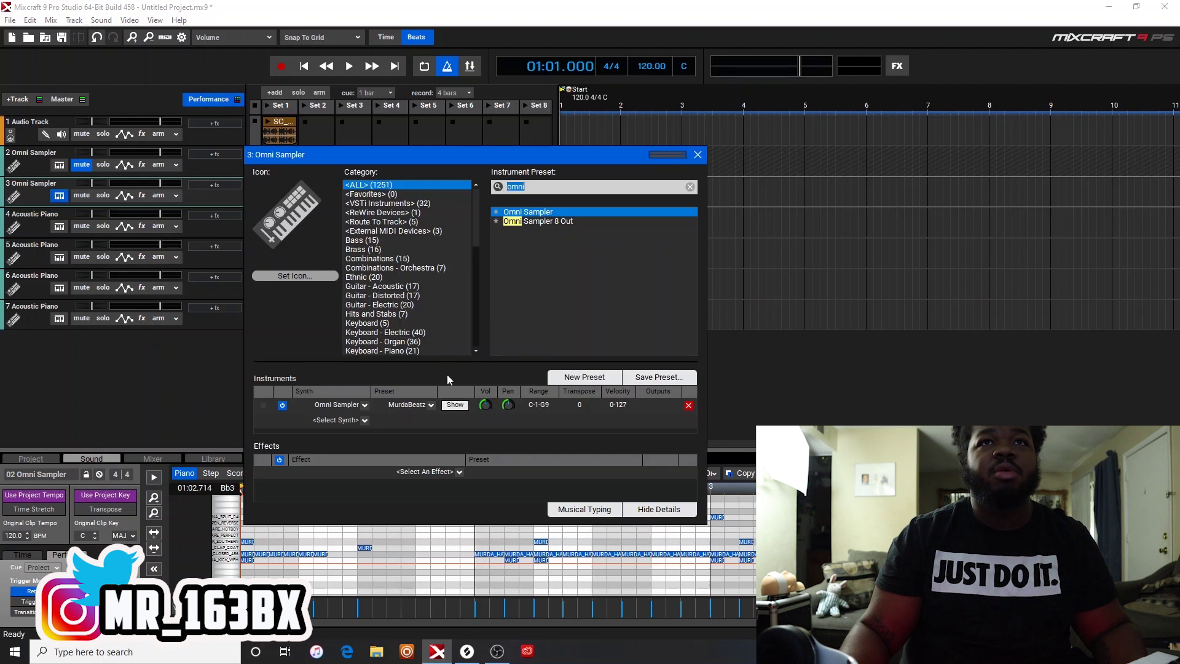
{"action": "left_click", "coordinate": [455, 405]}
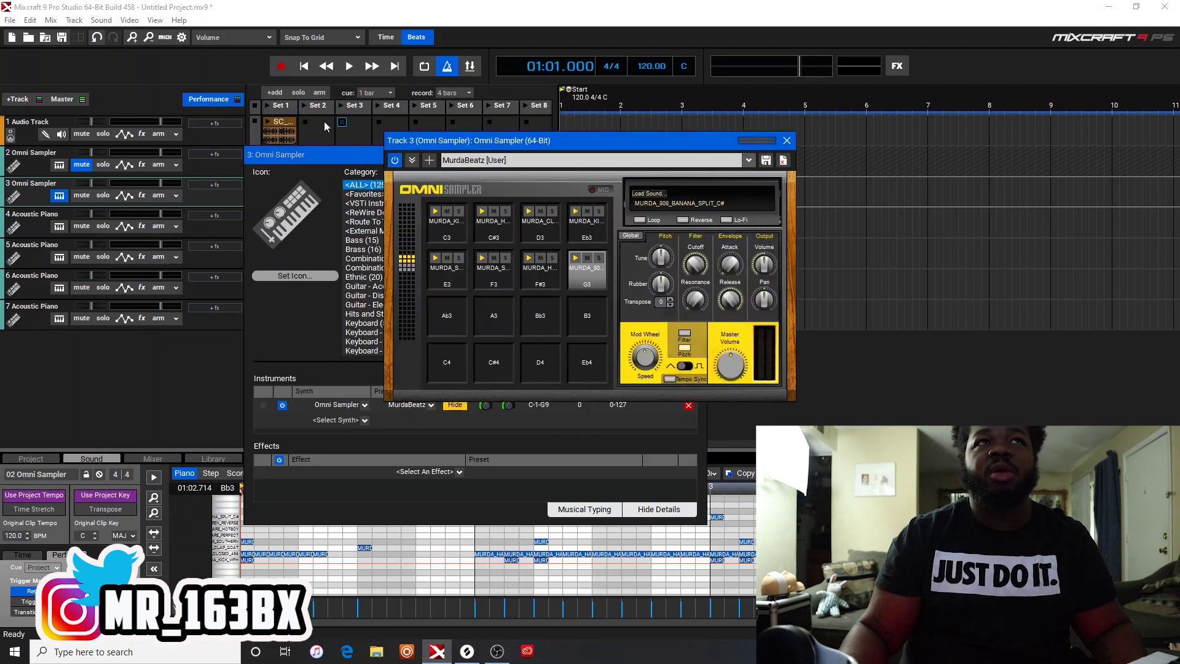
{"action": "left_click", "coordinate": [268, 109]}
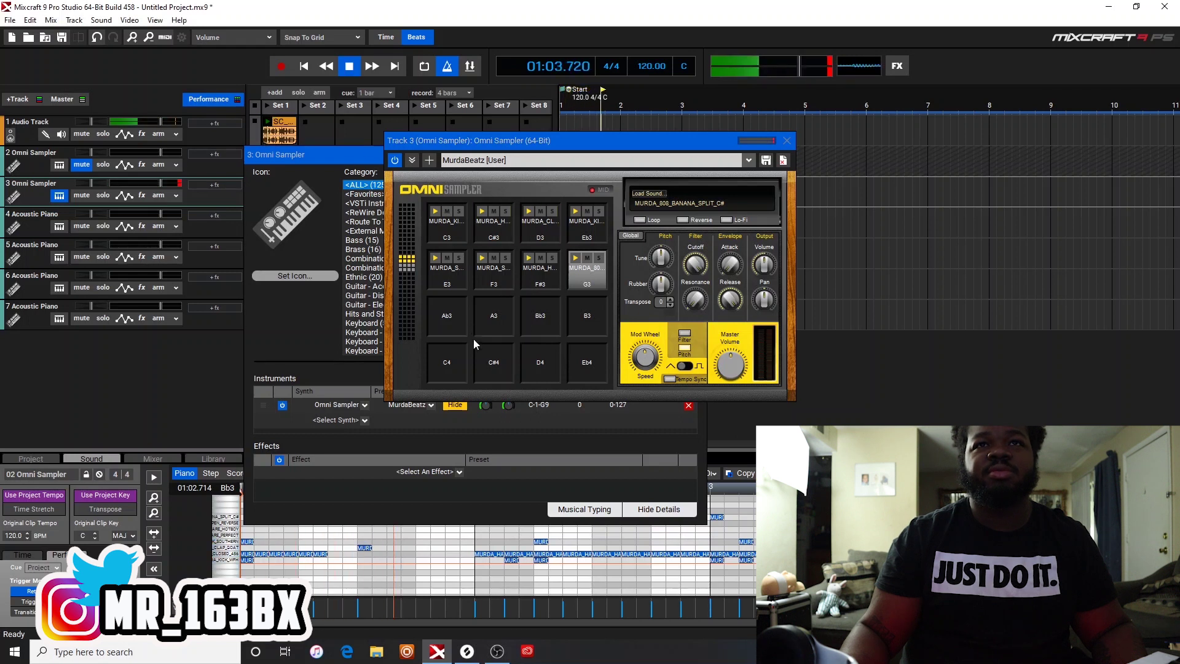
{"action": "left_click", "coordinate": [585, 231]}
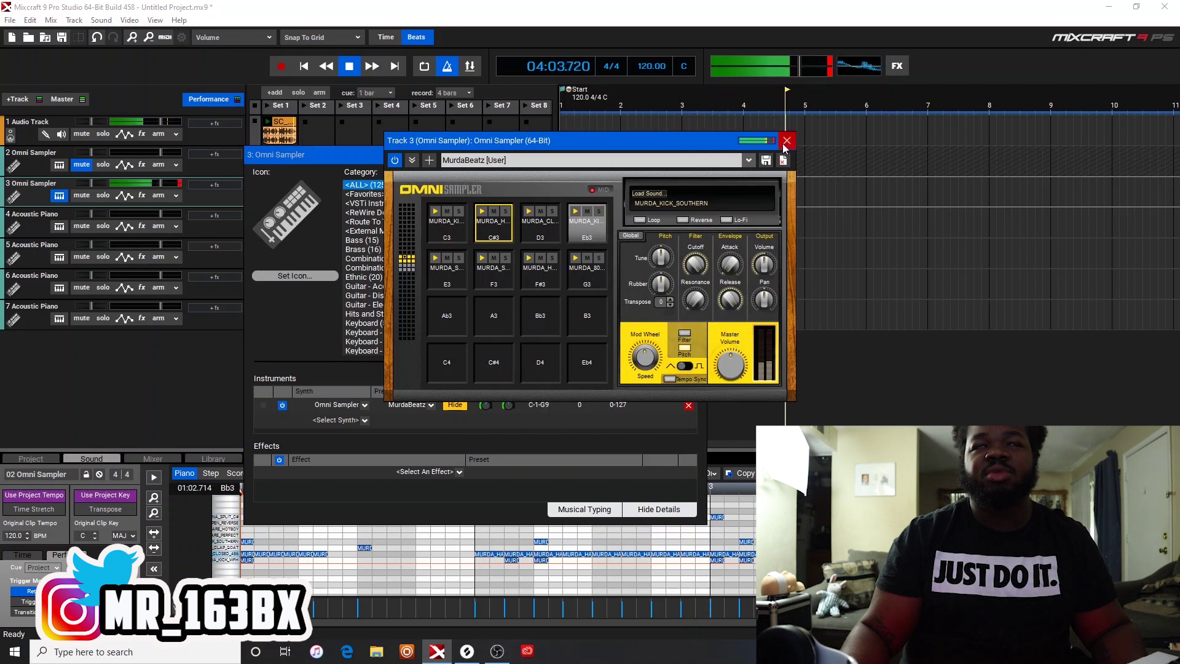
{"action": "left_click", "coordinate": [349, 66]}
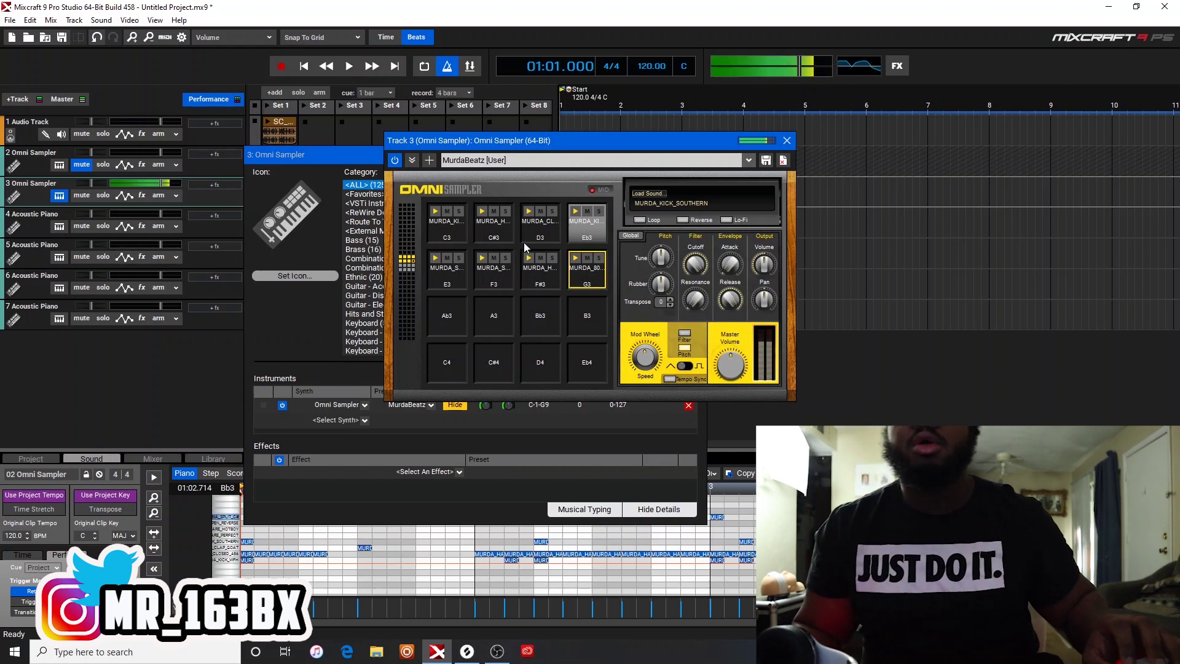
- Select the MURDA_808_BANANA_SPLIT_C# pad and adjust its filter cutoff and envelope release
{"action": "left_click", "coordinate": [589, 279]}
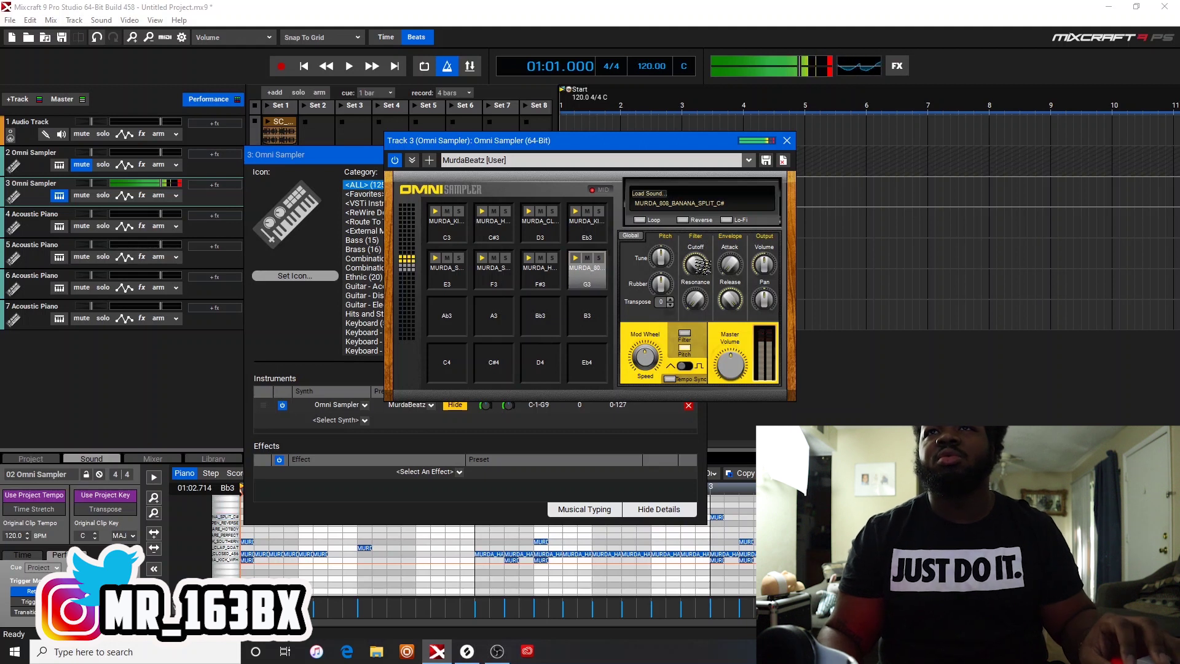
{"action": "left_click_drag", "start_coordinate": [701, 265], "coordinate": [700, 280]}
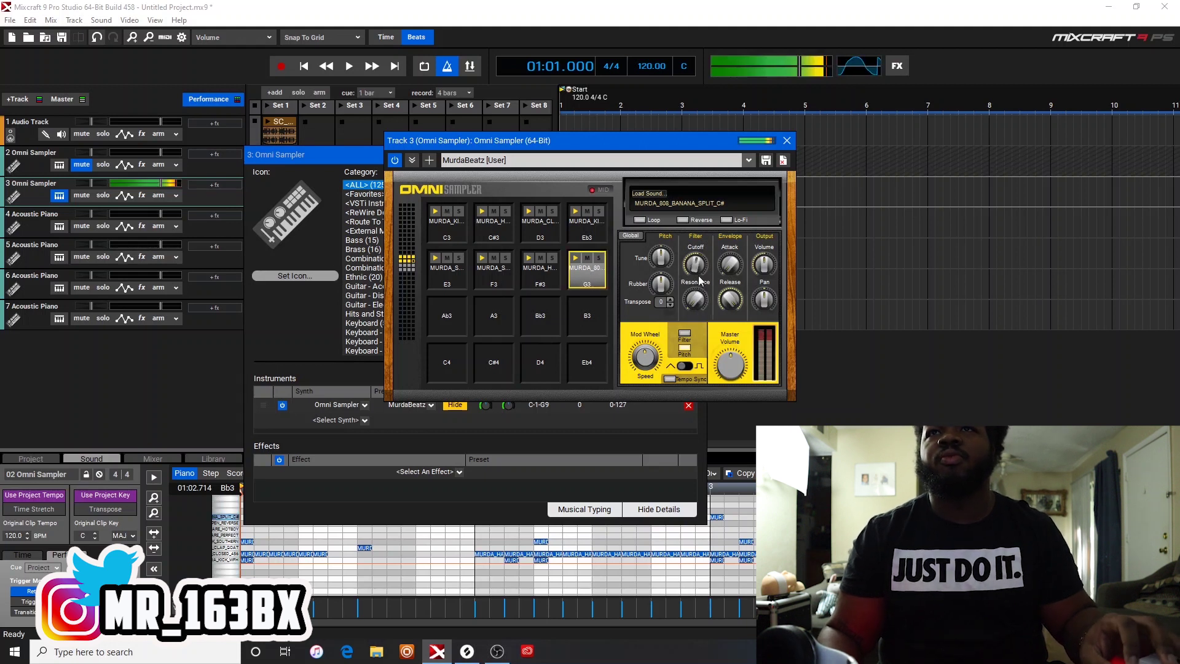
{"action": "left_click_drag", "start_coordinate": [700, 266], "coordinate": [702, 270]}
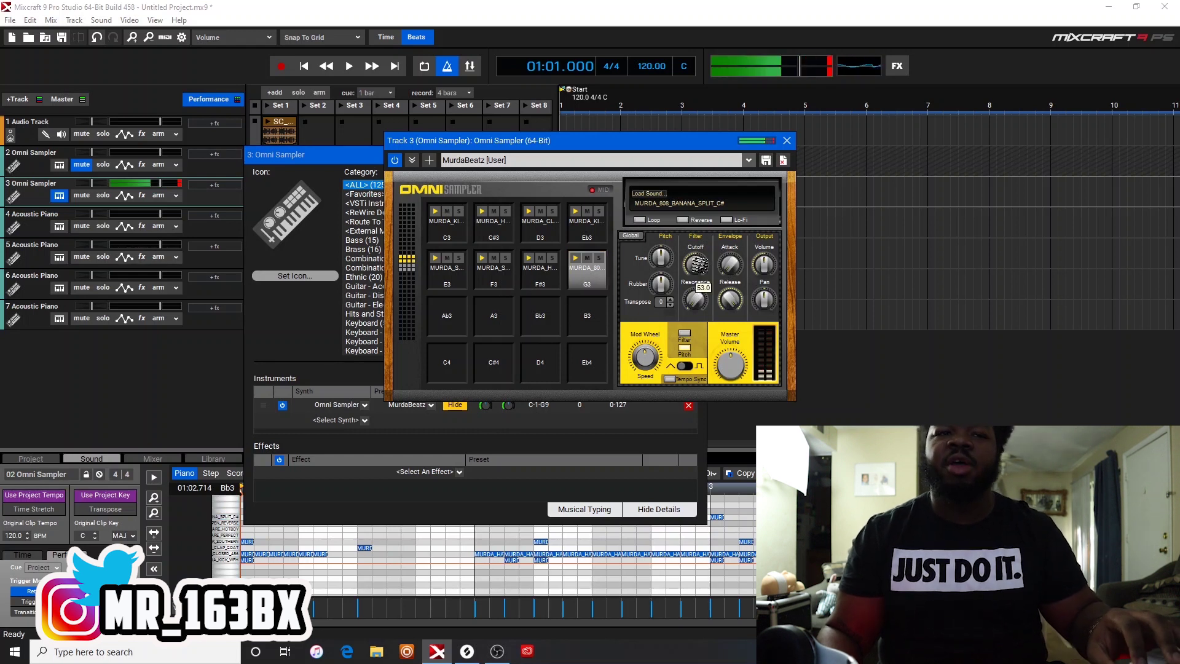
{"action": "left_click", "coordinate": [696, 264]}
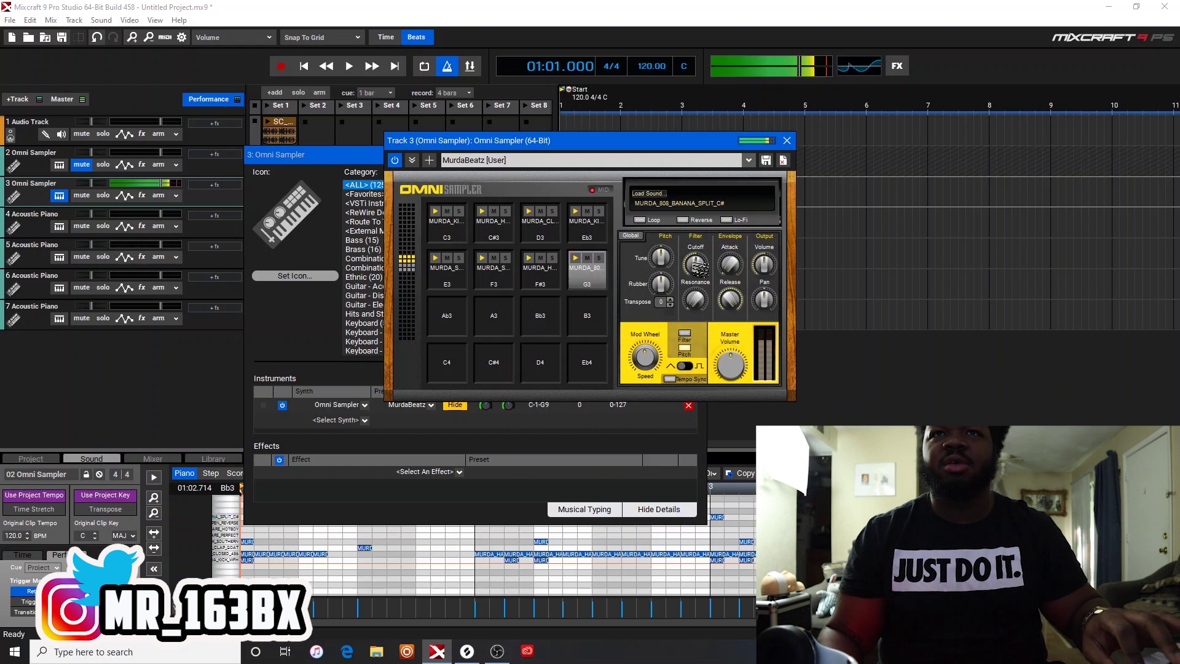
{"action": "left_click_drag", "start_coordinate": [696, 264], "coordinate": [705, 218]}
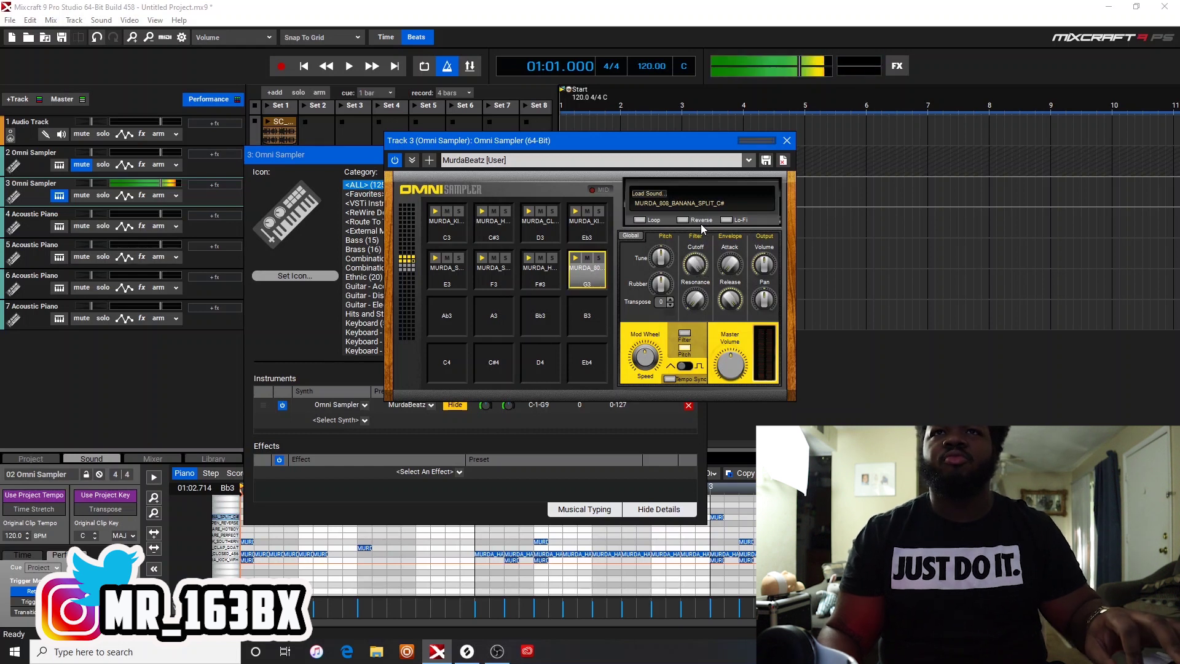
{"action": "left_click_drag", "start_coordinate": [696, 260], "coordinate": [699, 272]}
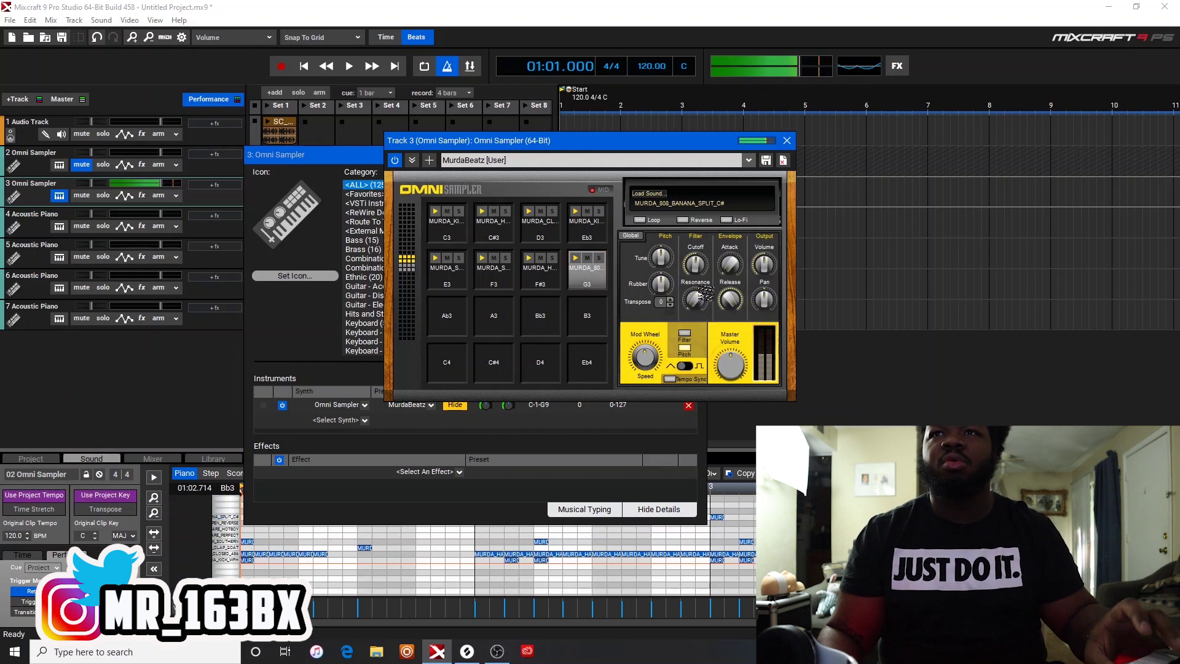
{"action": "left_click_drag", "start_coordinate": [730, 300], "coordinate": [735, 326]}
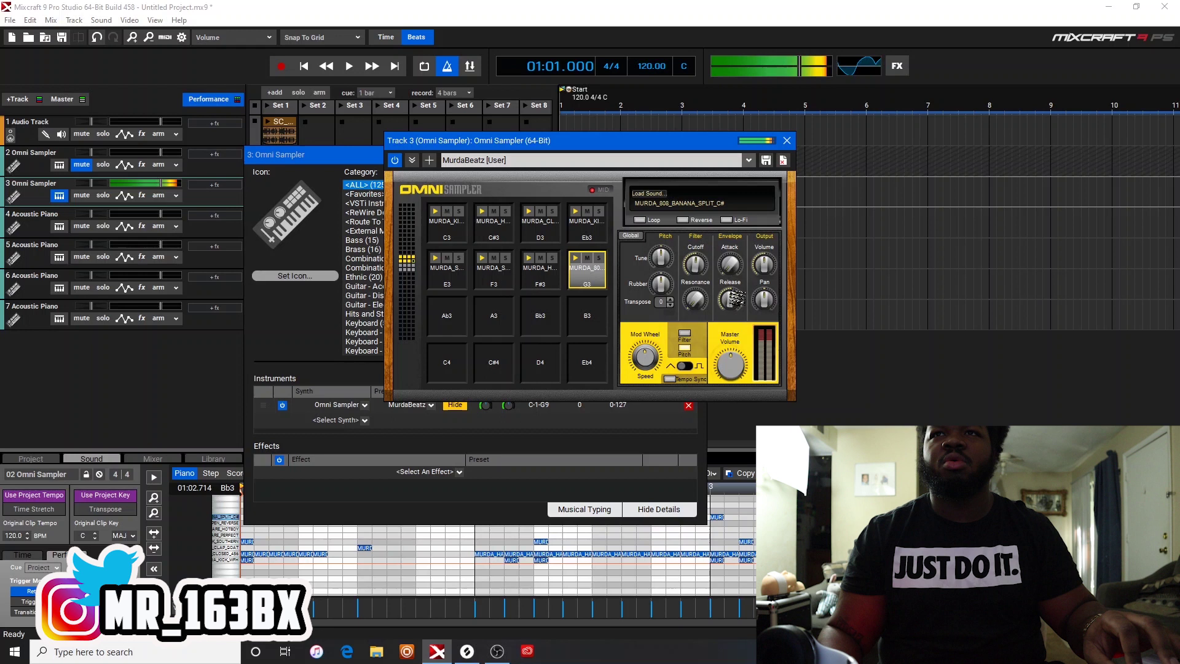
{"action": "left_click_drag", "start_coordinate": [730, 299], "coordinate": [730, 299]}
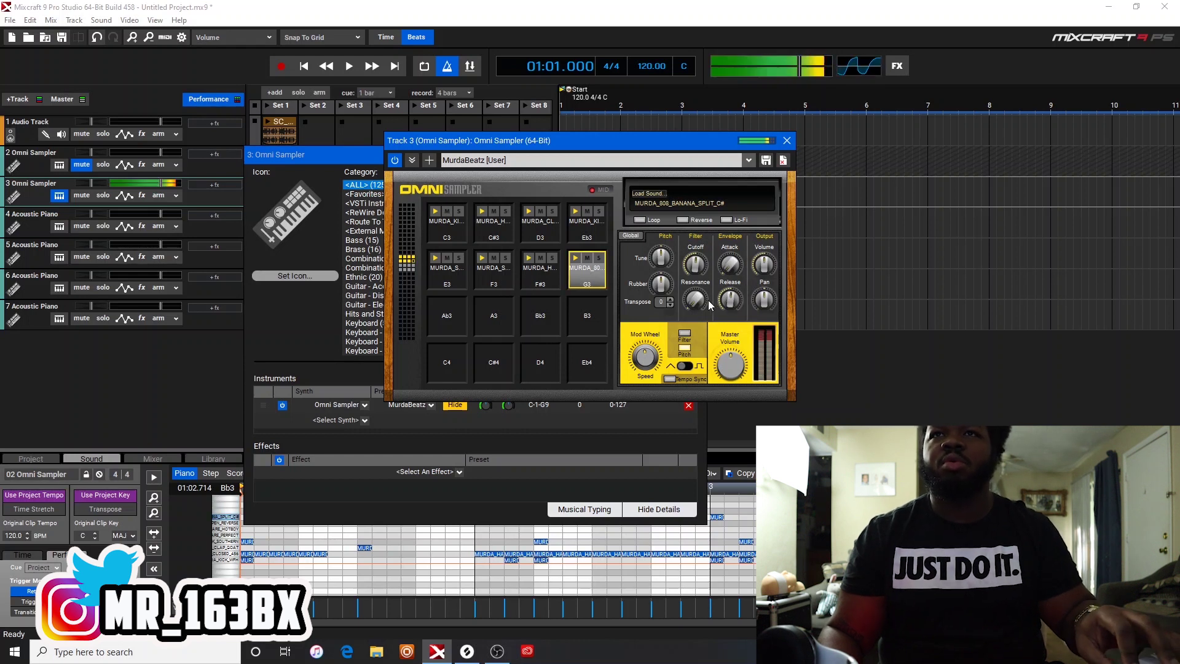
- Select the MURDA_KICK_SOUTHERN pad in track 3's Omni Sampler and adjust its filter resonance
{"action": "left_click", "coordinate": [585, 223]}
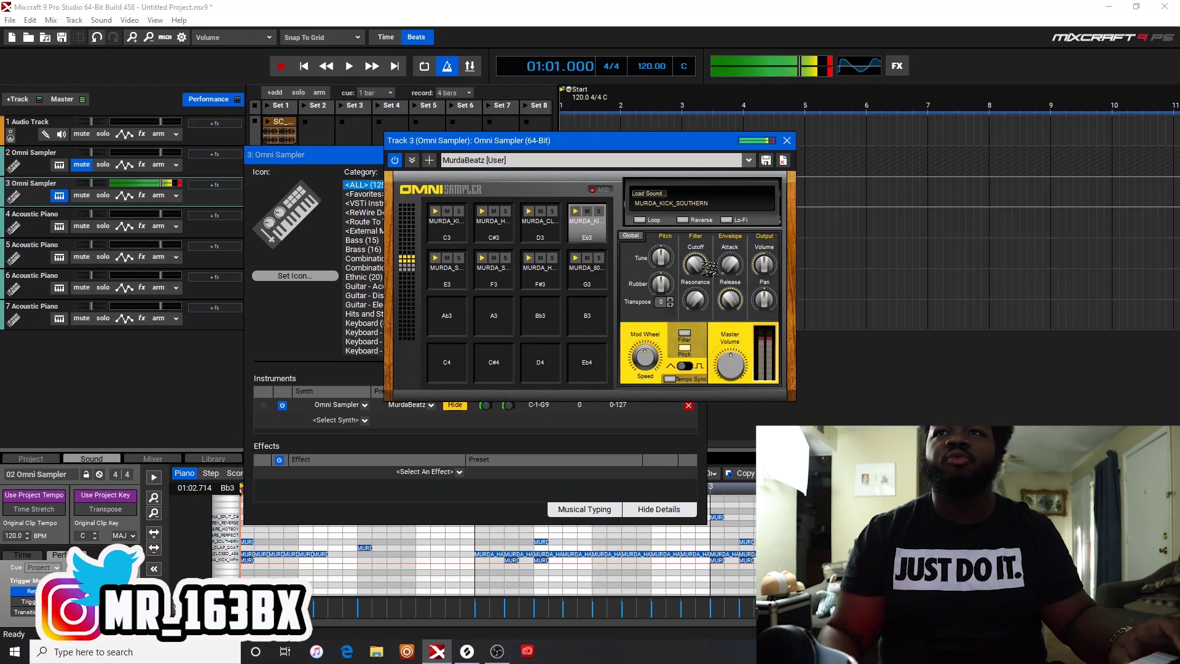
{"action": "mouse_move", "coordinate": [698, 293]}
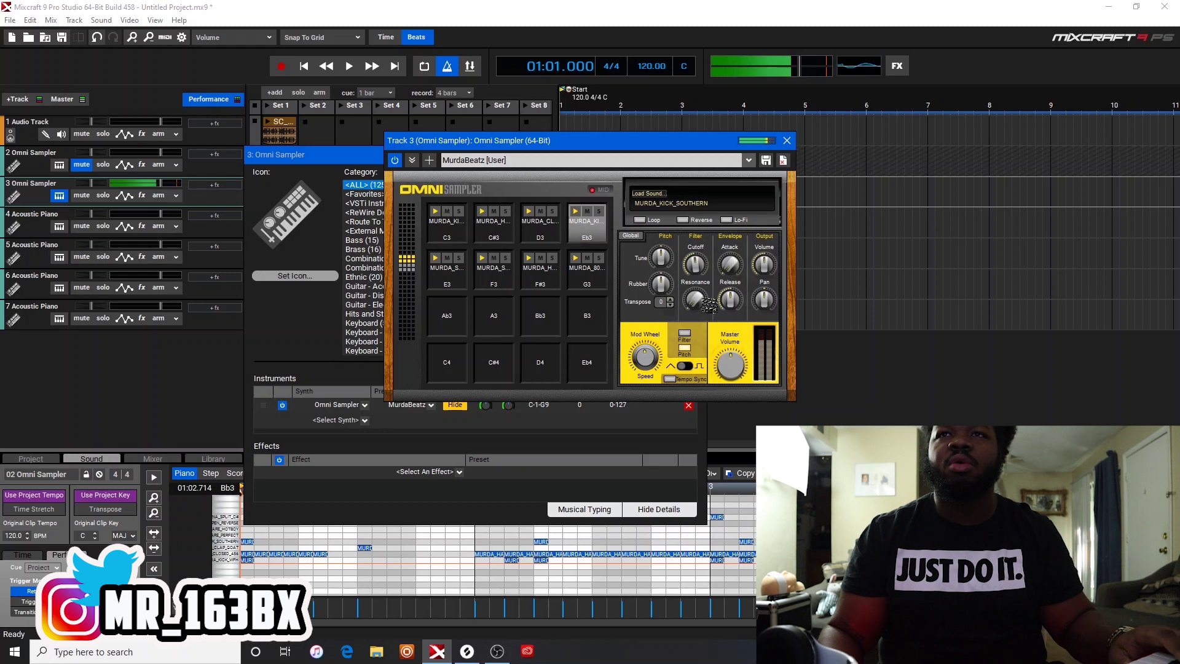
{"action": "left_click_drag", "start_coordinate": [696, 297], "coordinate": [700, 301]}
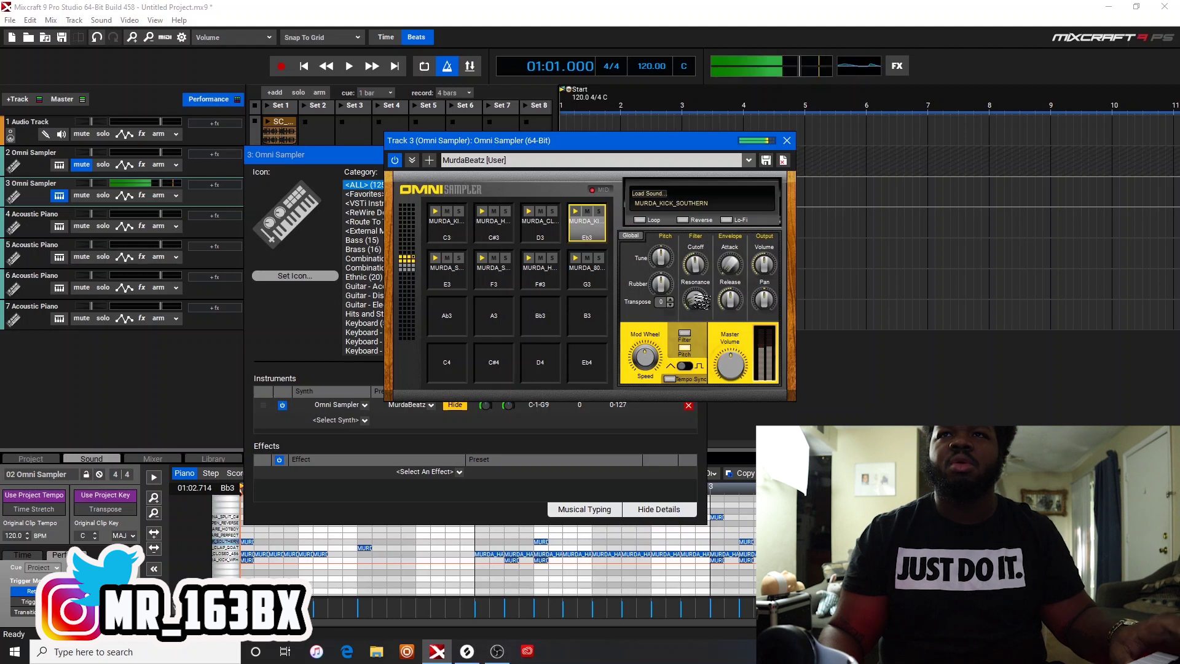
{"action": "left_click_drag", "start_coordinate": [698, 300], "coordinate": [698, 301]}
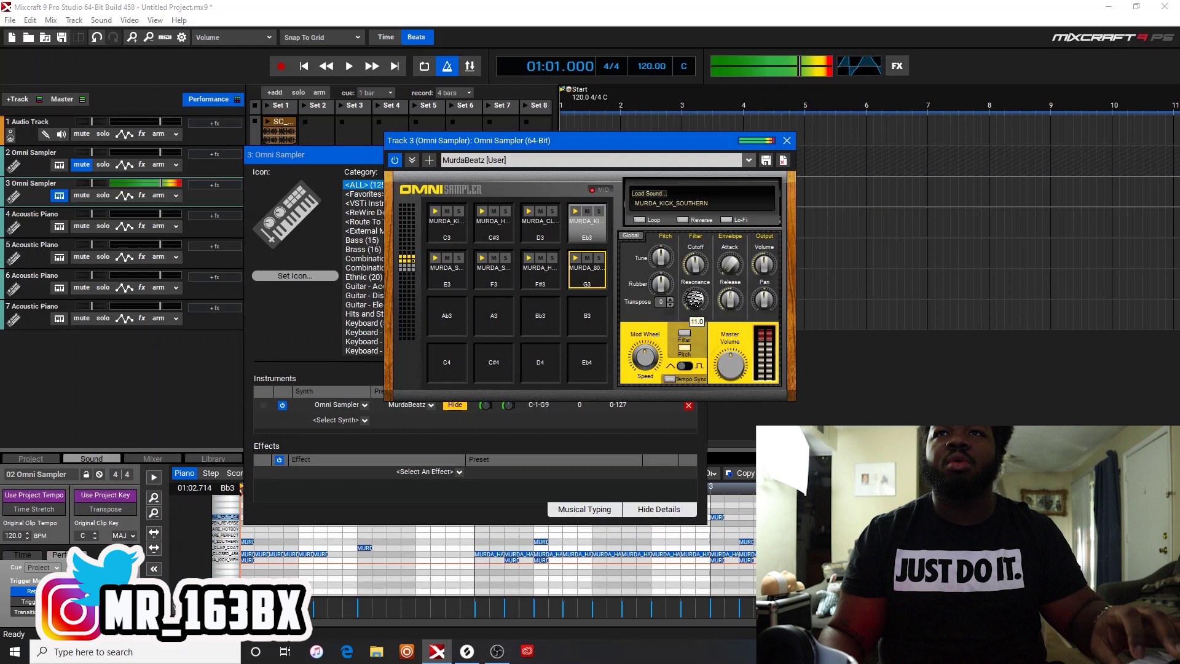
- Adjust the filter resonance of the MURDA_808_BANANA_SPLIT_C# pad, and readjust it on the MURDA_KICK_SOUTHERN pad
{"action": "left_click", "coordinate": [595, 283]}
{"action": "left_click_drag", "start_coordinate": [696, 301], "coordinate": [697, 297]}
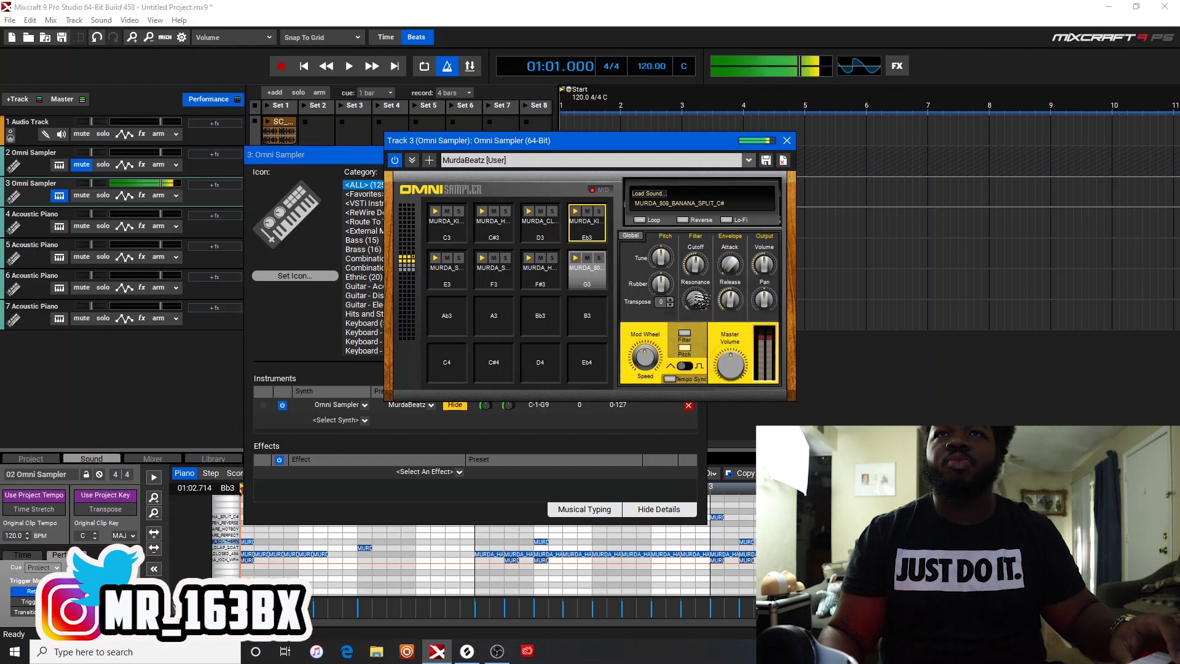
{"action": "left_click", "coordinate": [595, 240]}
{"action": "left_click_drag", "start_coordinate": [695, 300], "coordinate": [695, 294]}
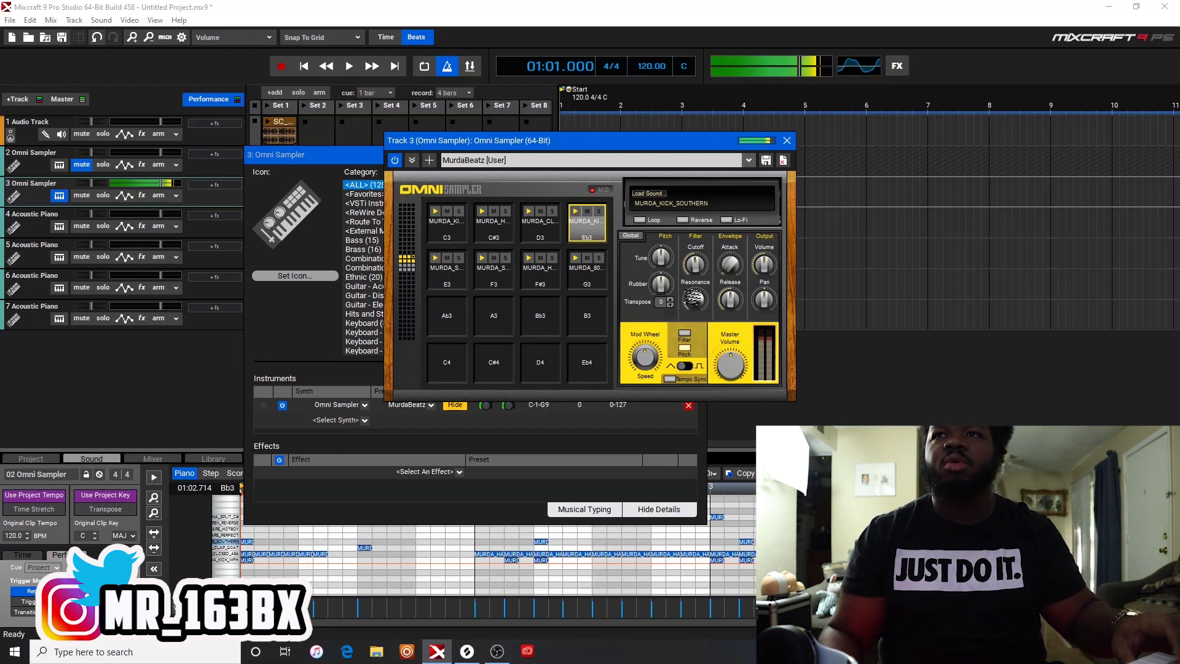
- Close the Omni Sampler and track 3 instrument windows, and play Set 1 to hear the adjusted sounds, stopping playback at the end
{"action": "left_click", "coordinate": [786, 141]}
{"action": "left_click", "coordinate": [697, 155]}
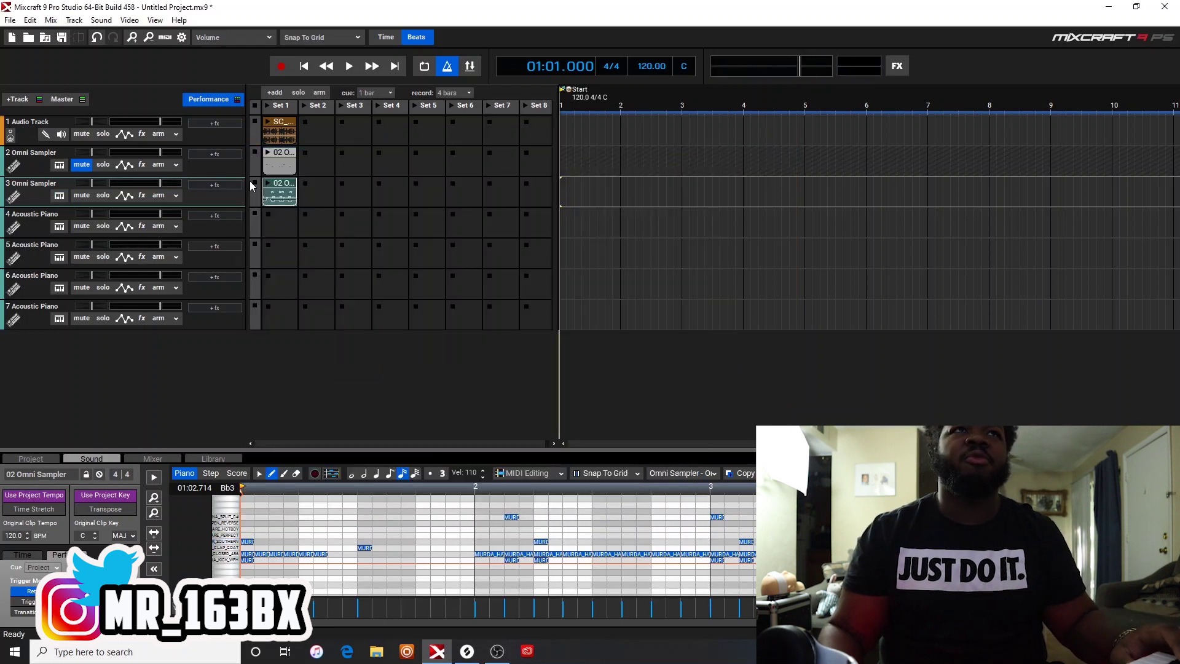
{"action": "left_click", "coordinate": [272, 109]}
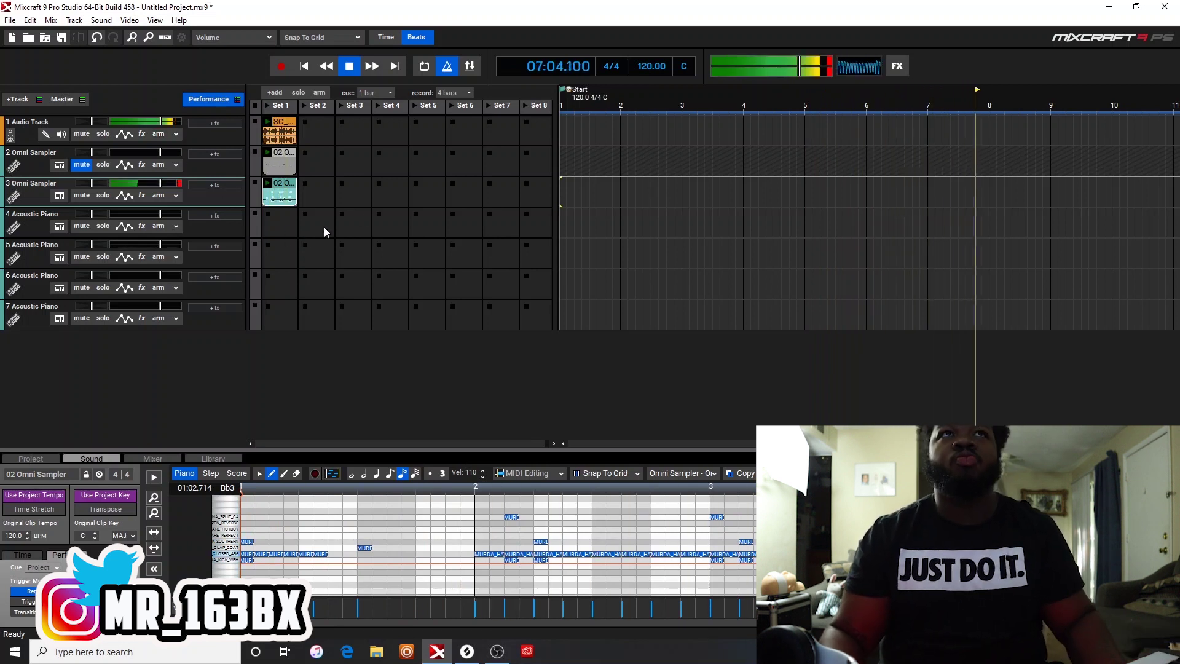
{"action": "left_click", "coordinate": [349, 65]}
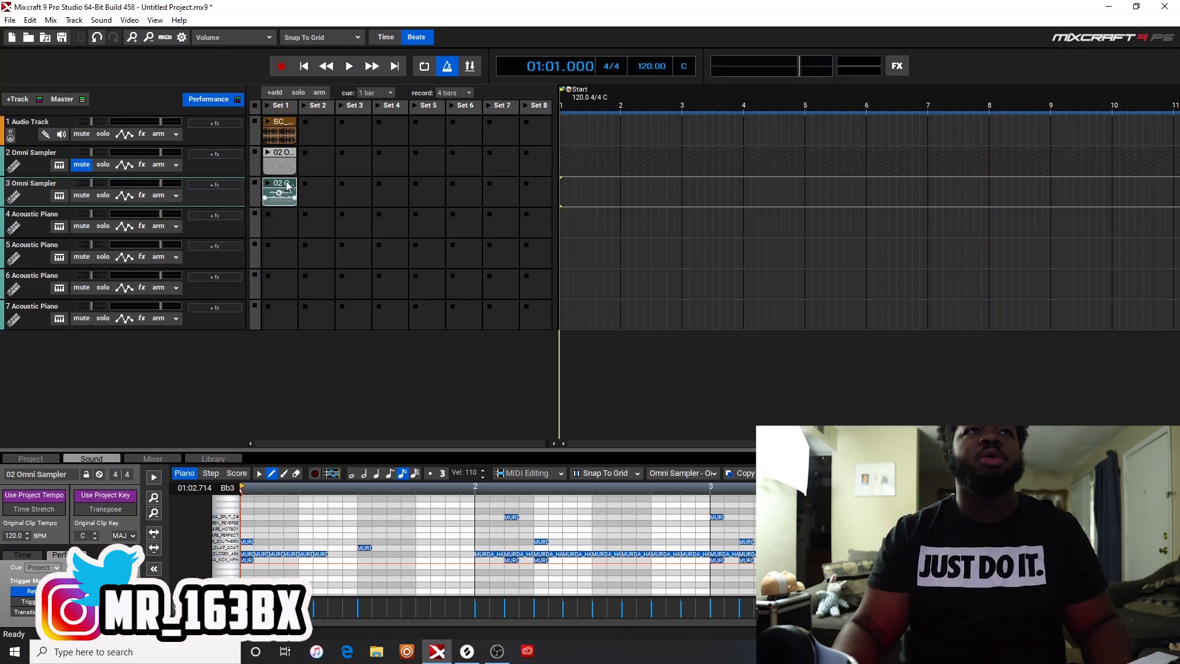
- Move track 3's drum clip from Set 1 to Set 2 and copy the saxophone loop into Set 2 on track 1
{"action": "left_click_drag", "start_coordinate": [287, 186], "coordinate": [326, 185]}
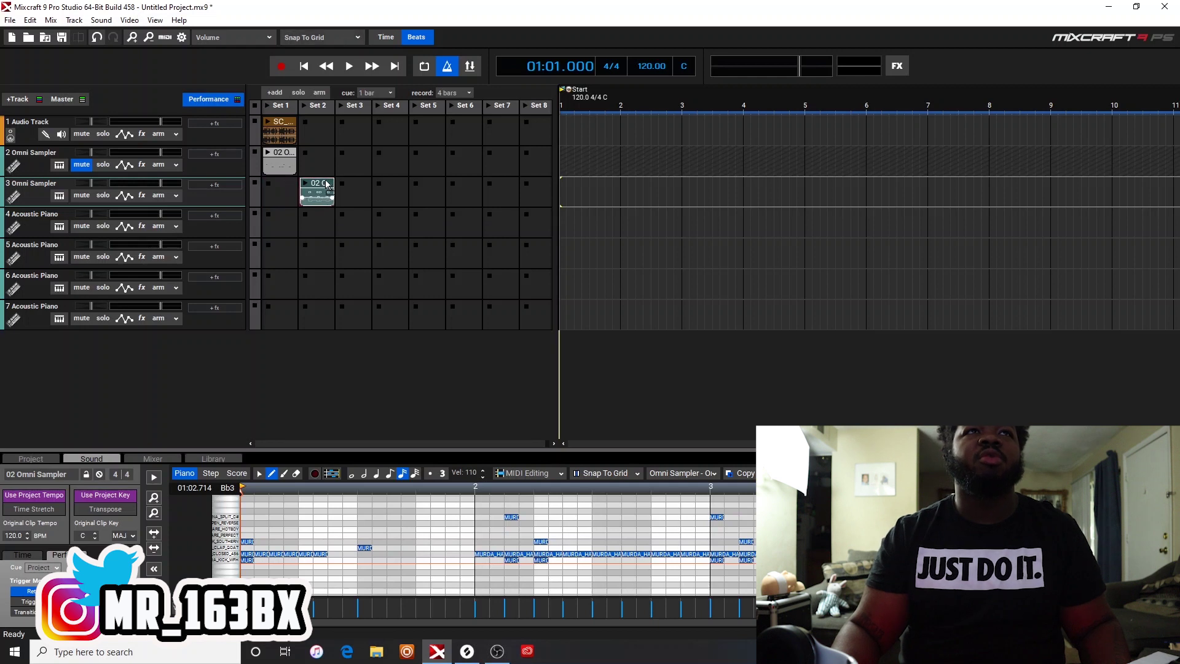
{"action": "right_click", "coordinate": [287, 124]}
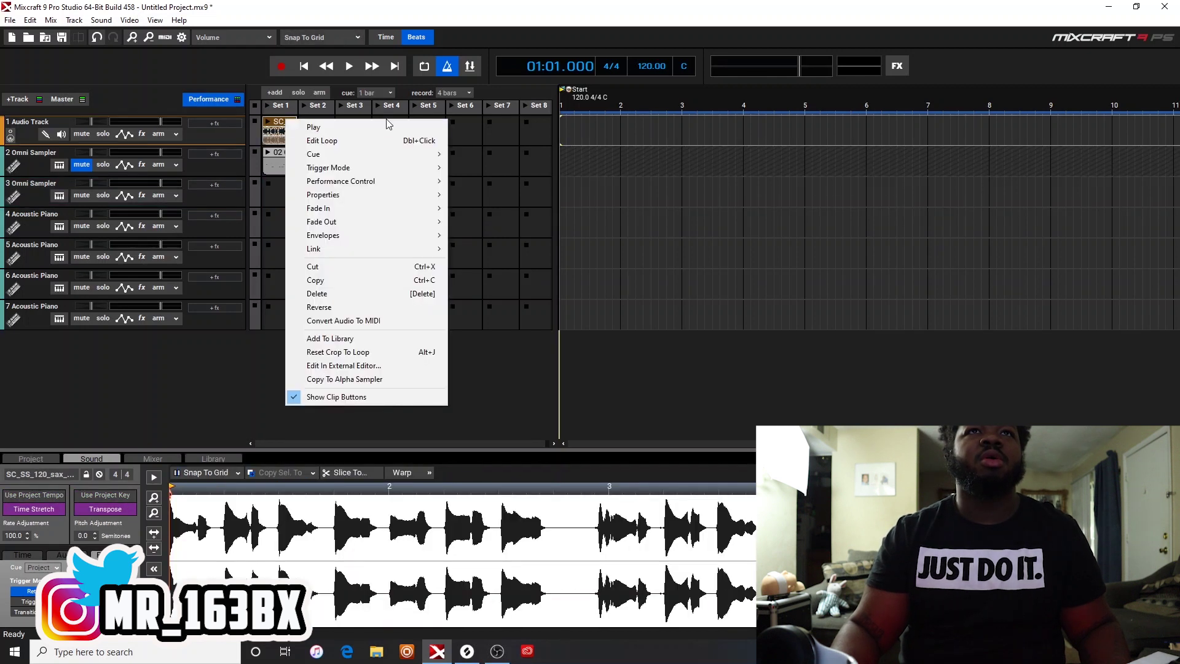
{"action": "left_click", "coordinate": [360, 238]}
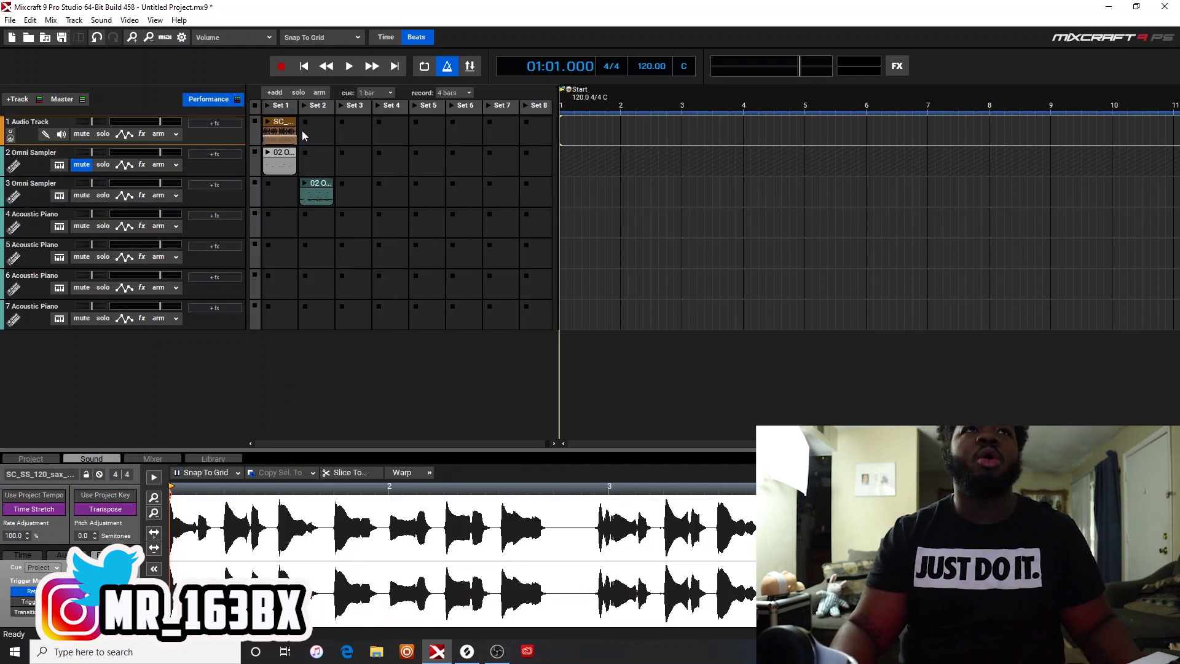
{"action": "left_click_drag", "start_coordinate": [287, 125], "coordinate": [327, 126]}
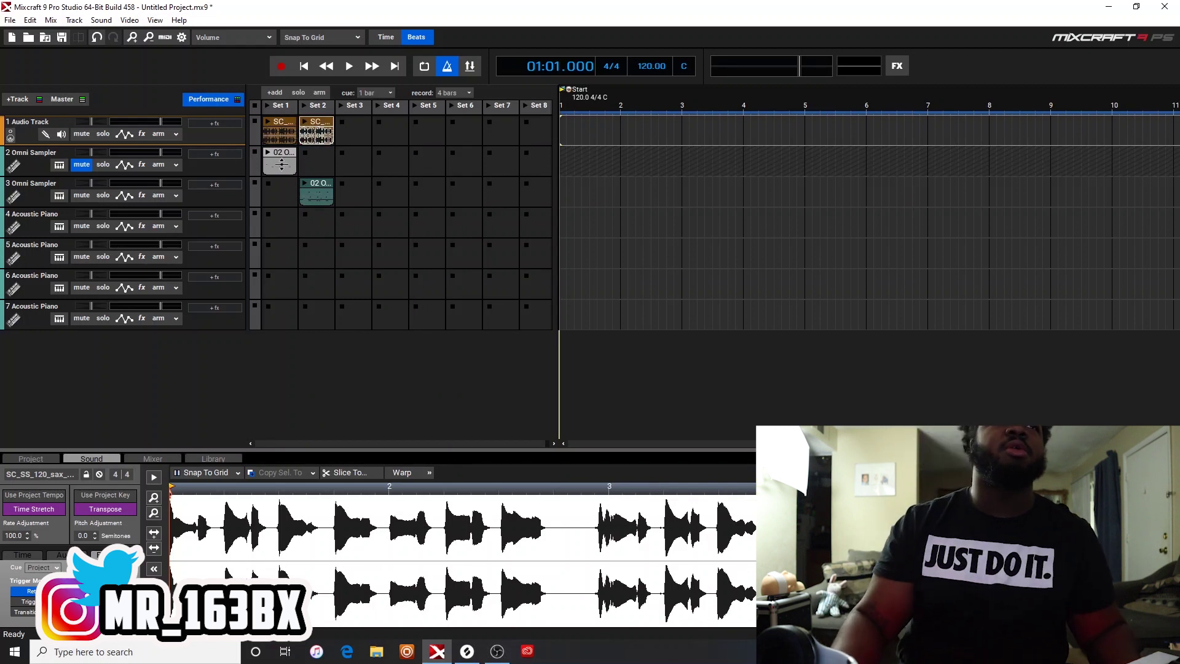
- Unmute track 2, play Set 1 followed by Set 2 to hear the transition, and stop playback
{"action": "left_click", "coordinate": [82, 164]}
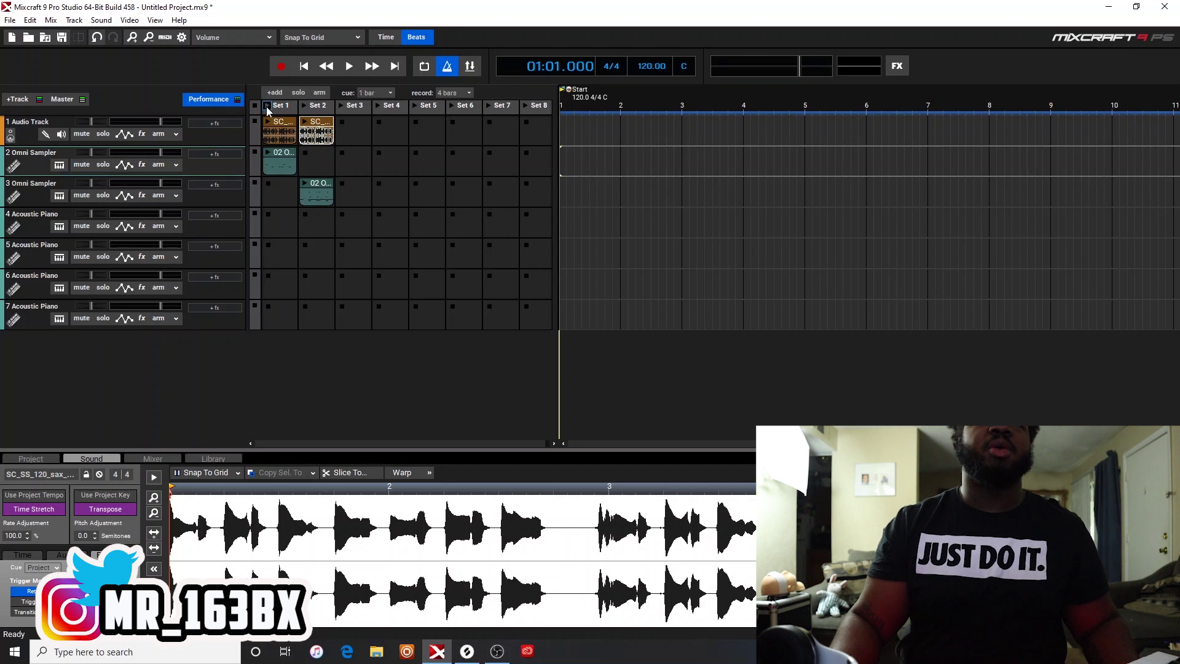
{"action": "left_click", "coordinate": [267, 106]}
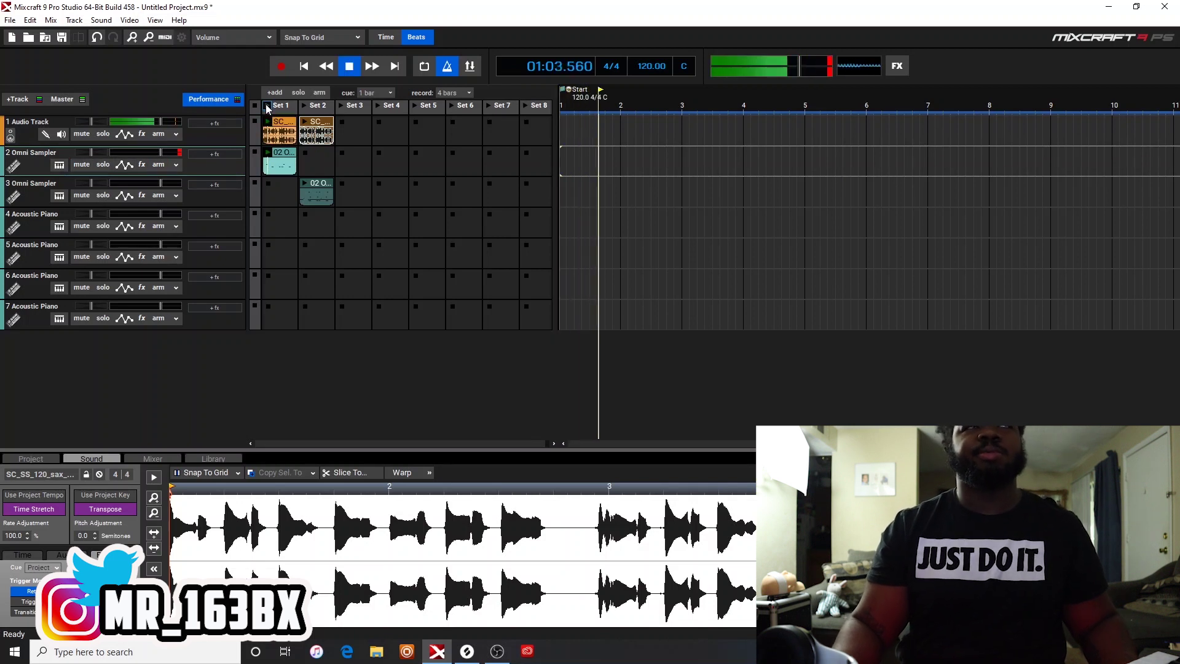
{"action": "left_click", "coordinate": [305, 107]}
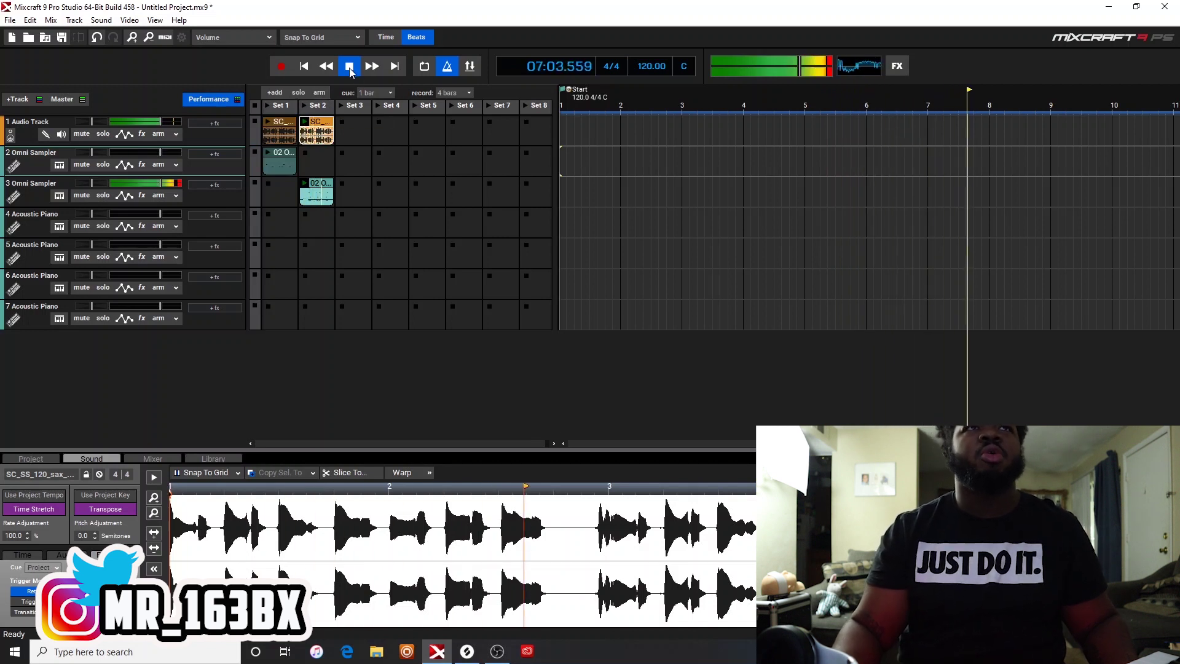
{"action": "key", "text": "space"}
{"action": "mouse_move", "coordinate": [315, 203]}
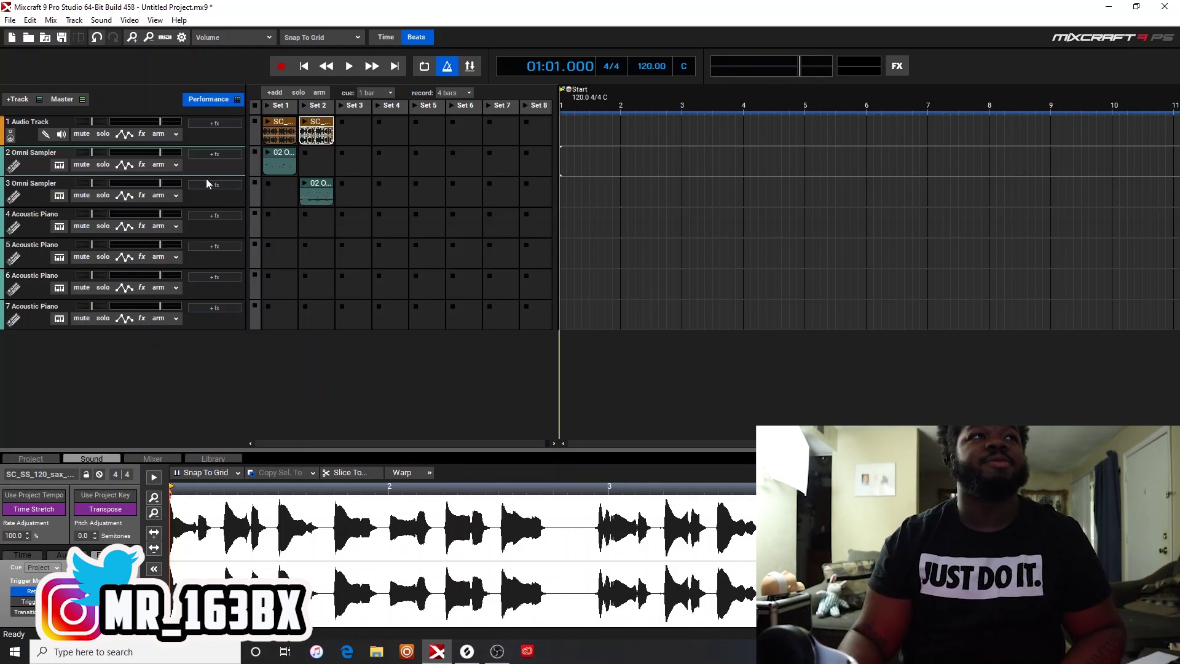
- Open the instrument presets of track 4 and look through the list for a sound to replace Acoustic Piano
{"action": "left_click", "coordinate": [58, 227]}
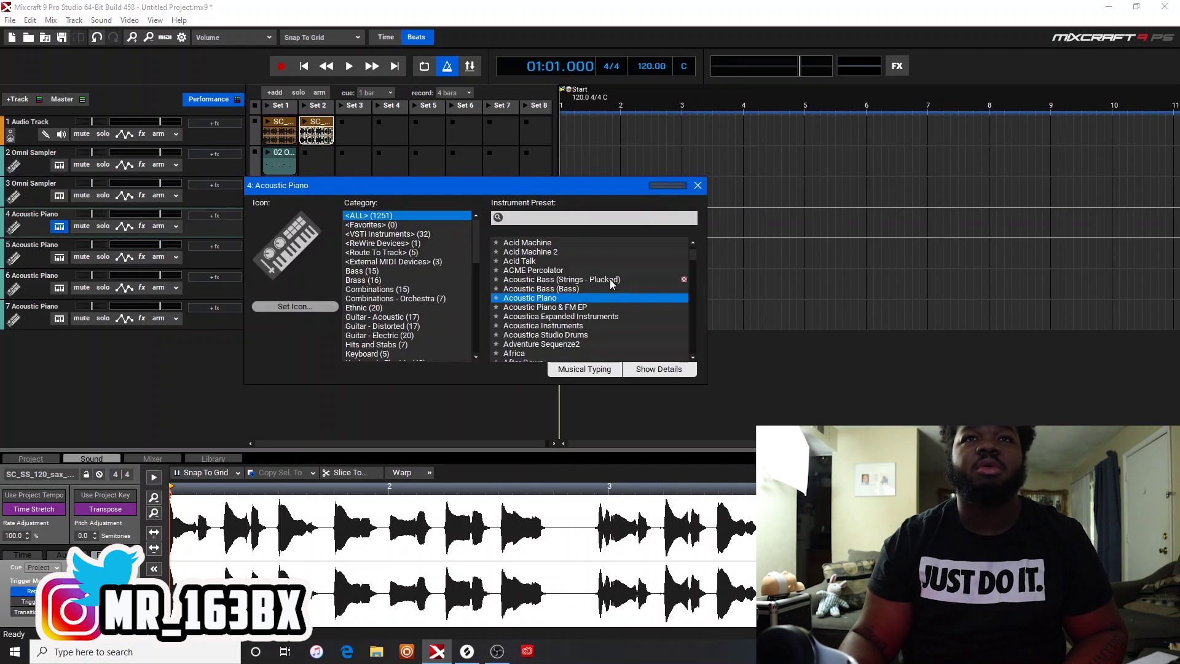
{"action": "scroll", "coordinate": [611, 283], "scroll_direction": "down", "scroll_amount": 8}
{"action": "scroll", "coordinate": [550, 302], "scroll_direction": "down", "scroll_amount": 5}
{"action": "scroll", "coordinate": [547, 314], "scroll_direction": "up", "scroll_amount": 5}
{"action": "scroll", "coordinate": [544, 310], "scroll_direction": "up", "scroll_amount": 8}
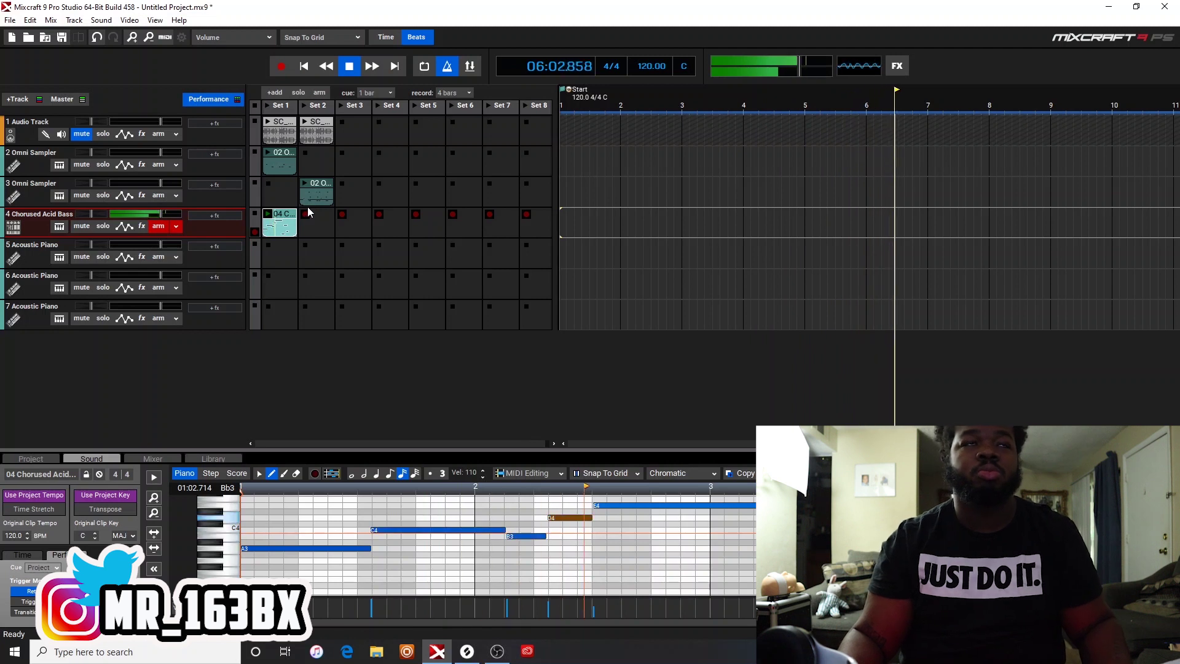
- Stop playback and delete the recorded Chorused Acid Bass clip from track 4's Set 1 slot
{"action": "key", "text": "space"}
{"action": "right_click", "coordinate": [285, 225]}
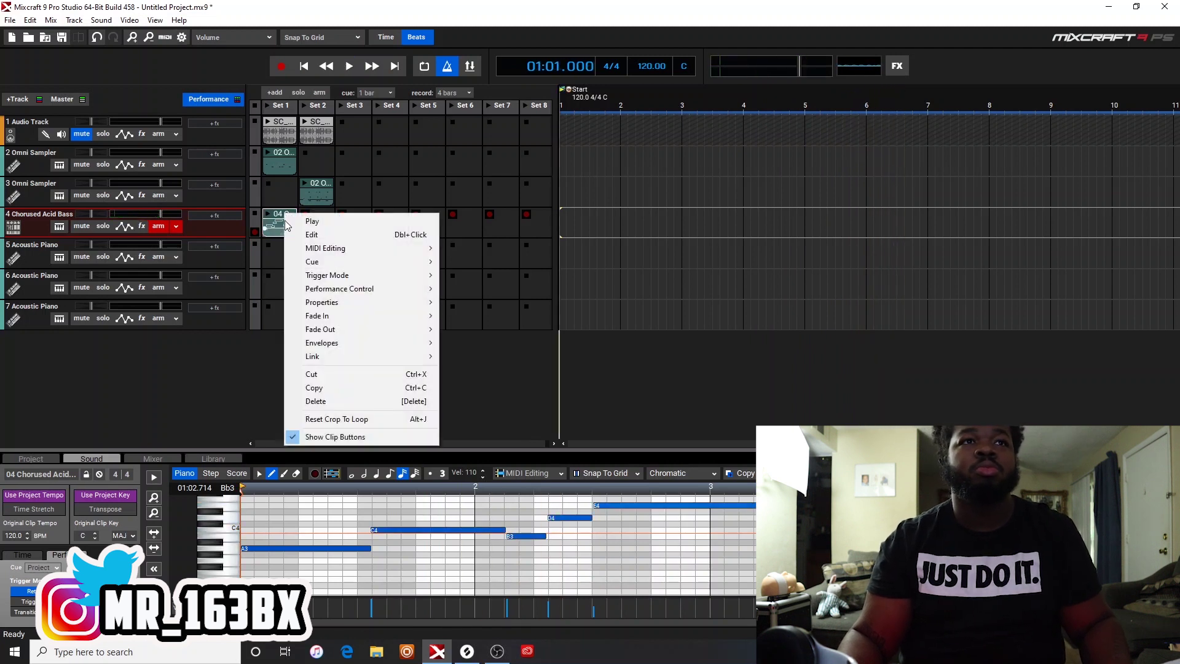
{"action": "left_click", "coordinate": [313, 403]}
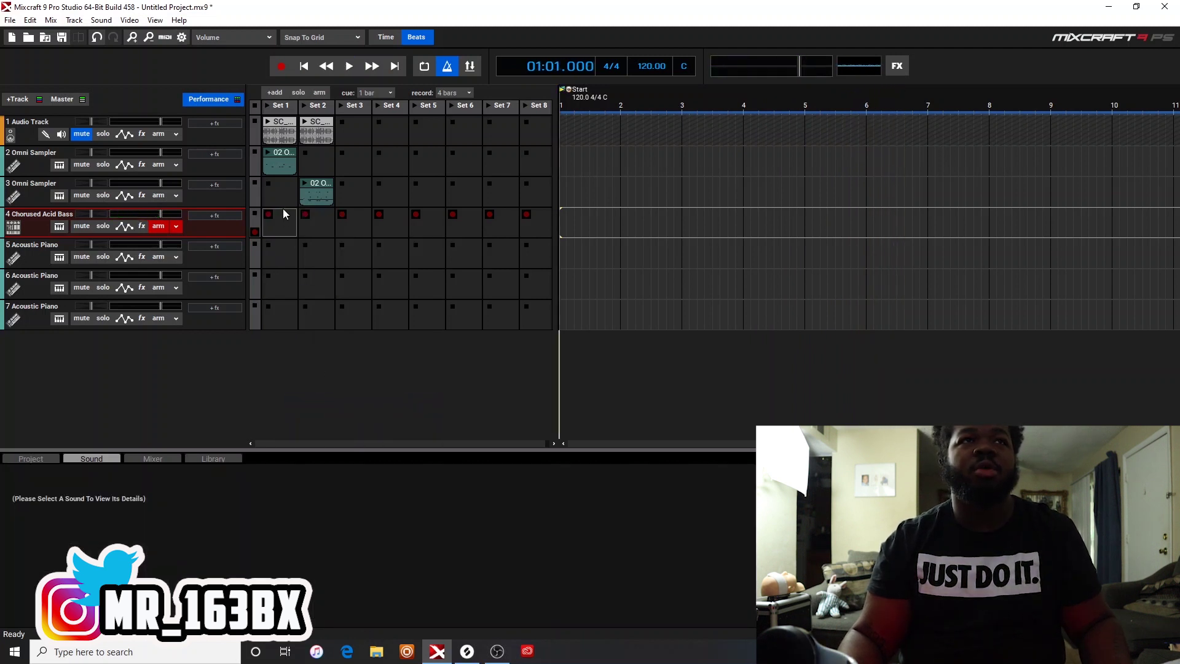
- Move track 3's drum clip to the start of the timeline and record a Chorused Acid Bass take over it into track 4's Set 1 slot
{"action": "left_click_drag", "start_coordinate": [324, 183], "coordinate": [600, 189]}
{"action": "key", "text": "l"}
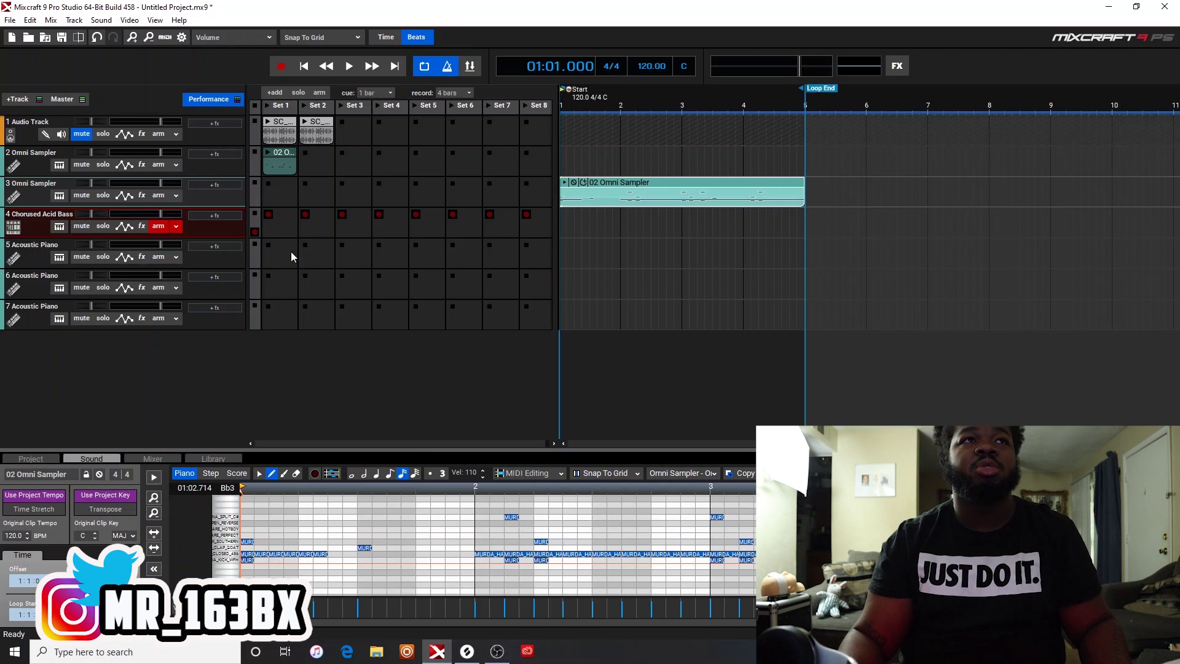
{"action": "left_click", "coordinate": [268, 215]}
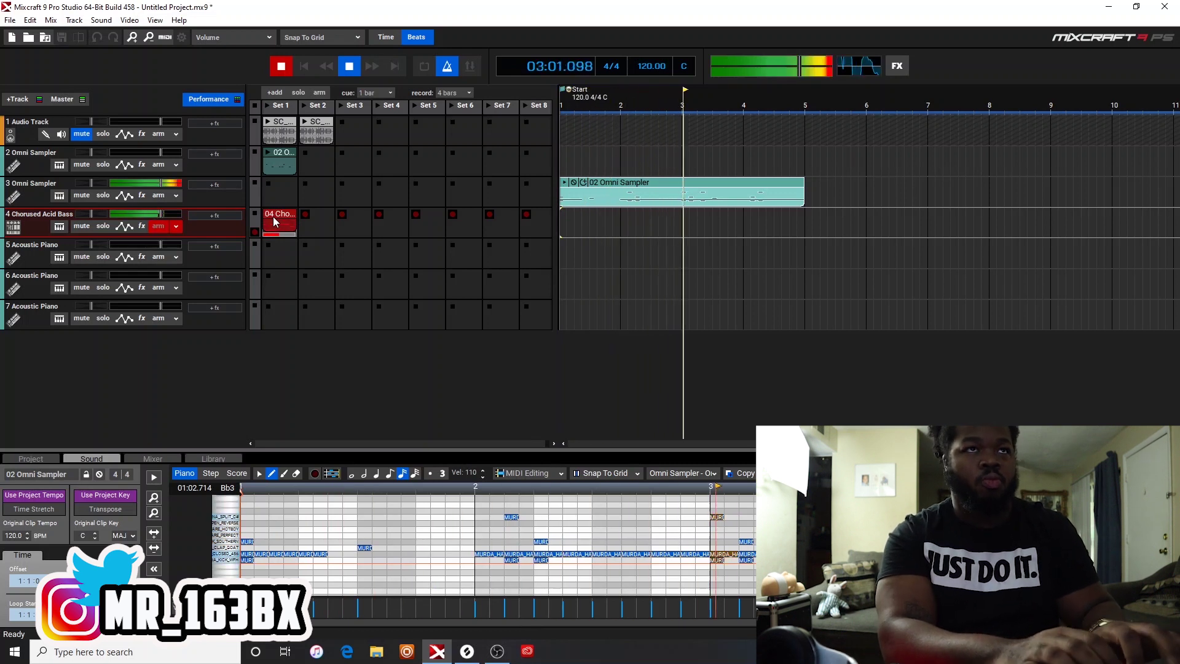
{"action": "key", "text": "space"}
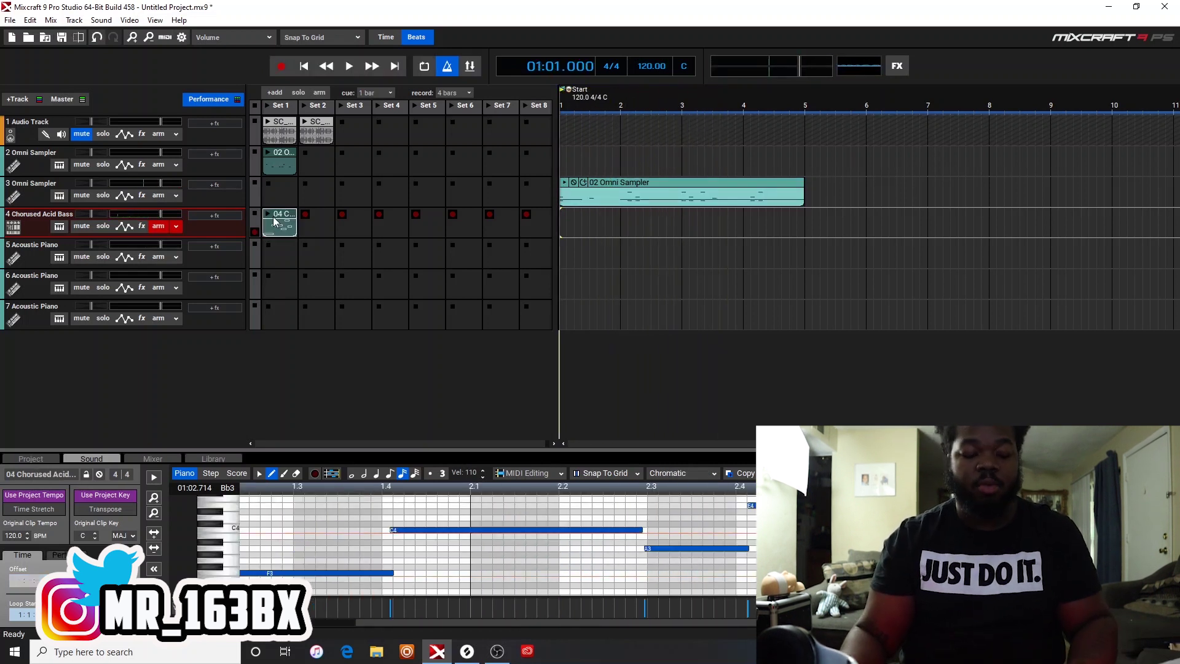
- Replace the bass take with a new recording in track 4's Set 1 slot, stop playback, and delete that recording too
{"action": "key", "text": "Delete"}
{"action": "left_click", "coordinate": [264, 213]}
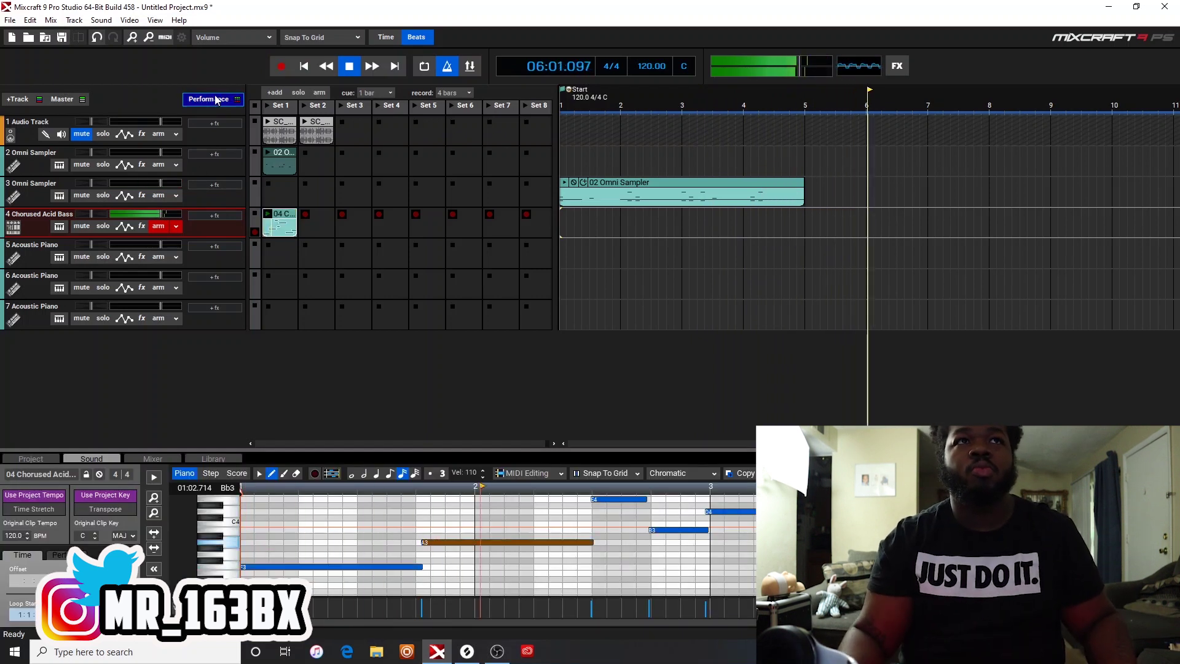
{"action": "key", "text": "space"}
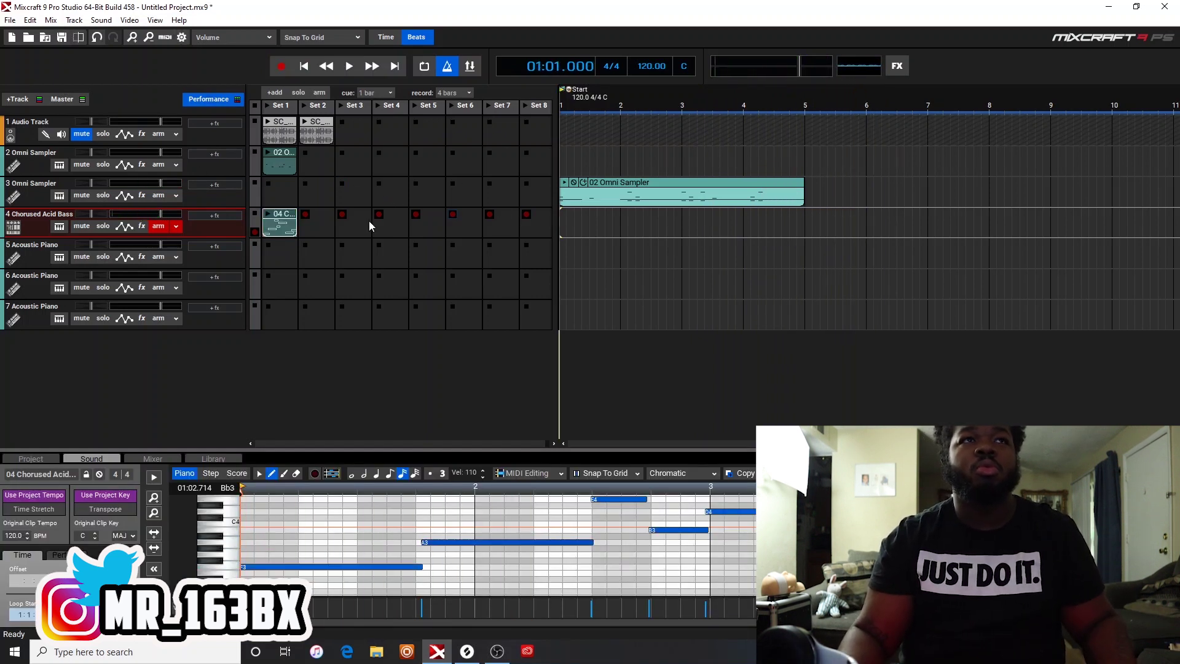
{"action": "left_click", "coordinate": [279, 223]}
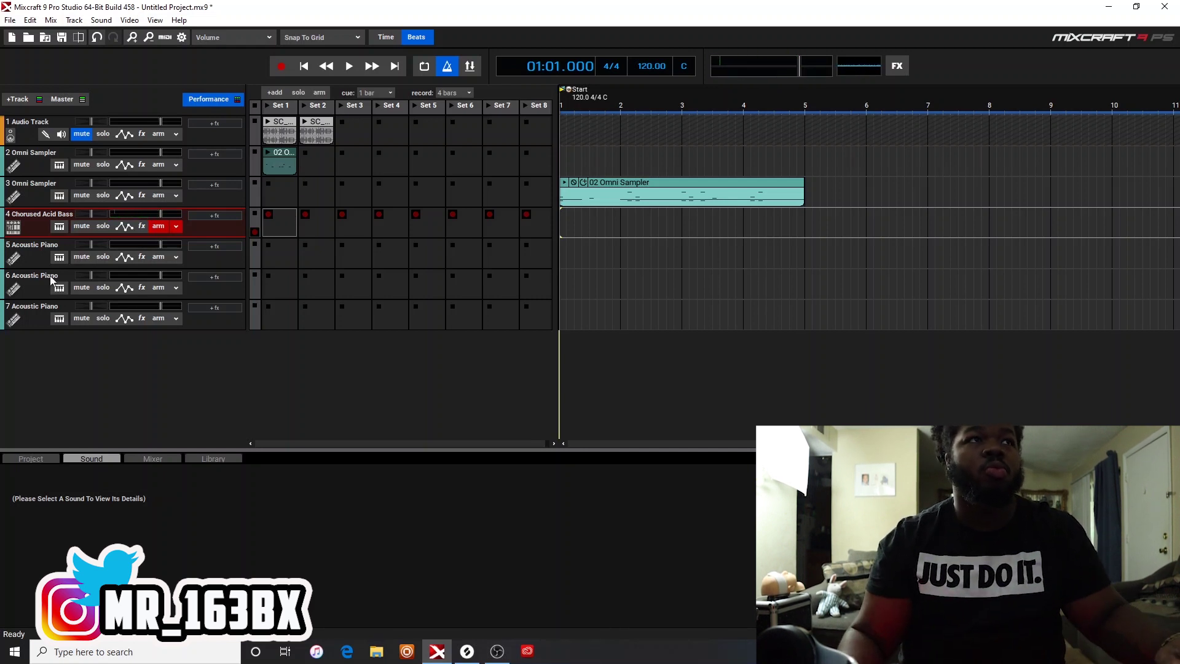
- Reopen track 4's instrument presets, try Clear Bass, and switch the track's instrument to Flute
{"action": "left_click", "coordinate": [59, 226]}
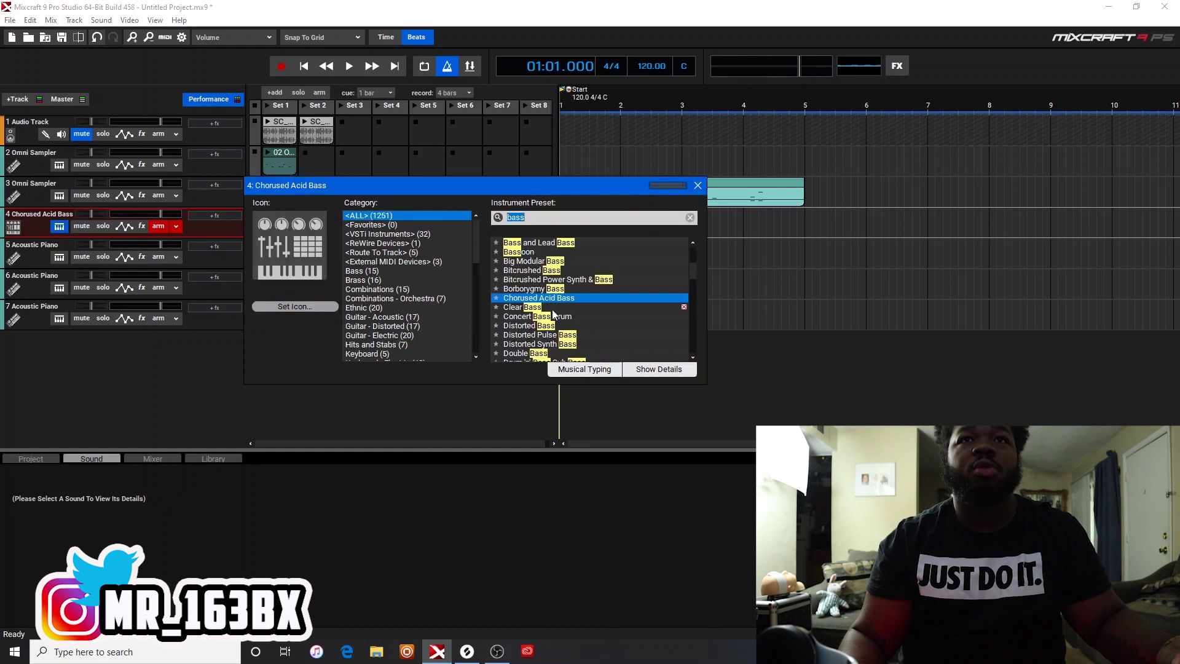
{"action": "left_click", "coordinate": [526, 307]}
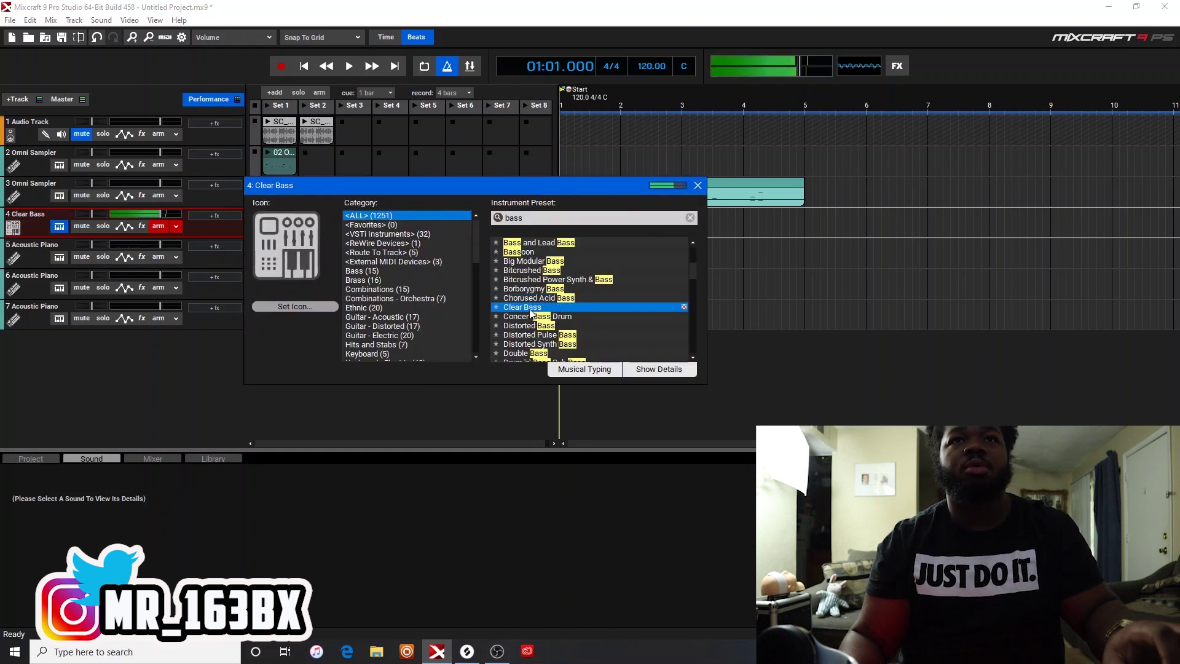
{"action": "key", "text": "Escape"}
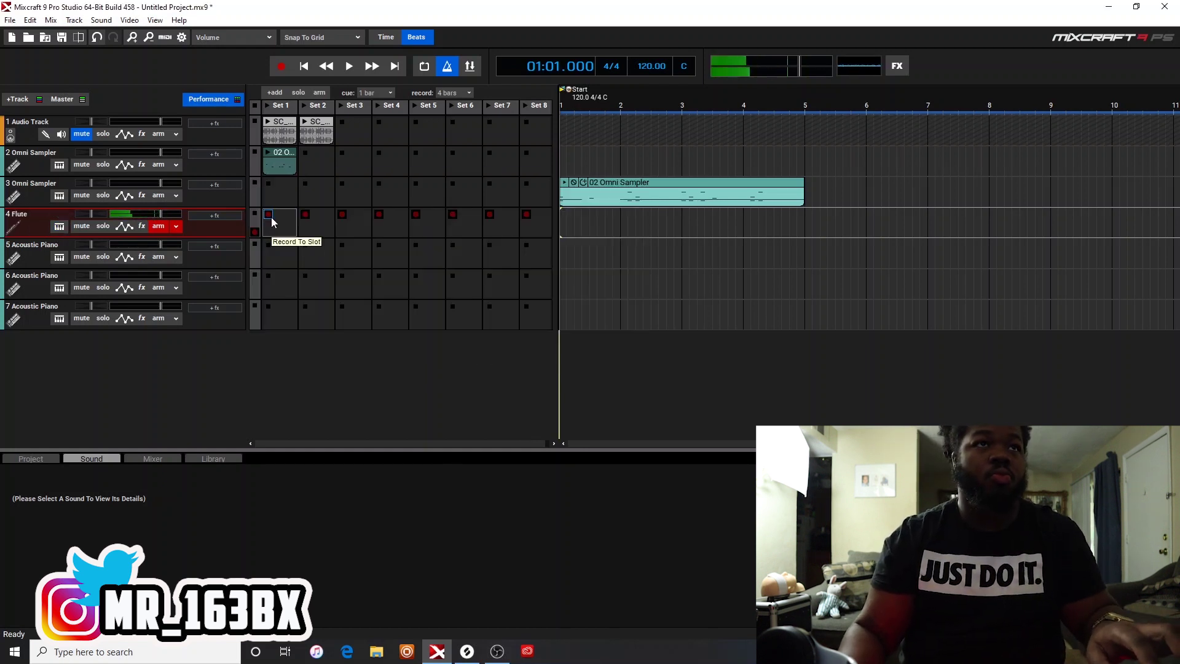
- Record a flute melody into track 4's Set 1 slot and move track 3's drum clip from the timeline back to Set 2
{"action": "left_click", "coordinate": [270, 216]}
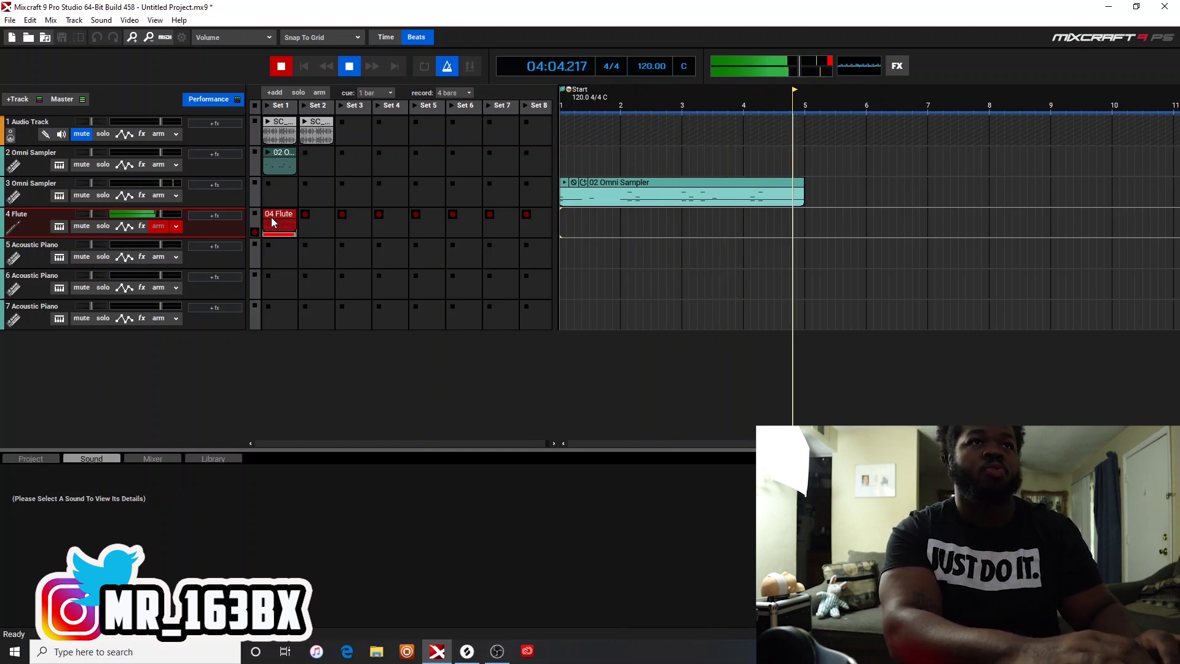
{"action": "key", "text": "space"}
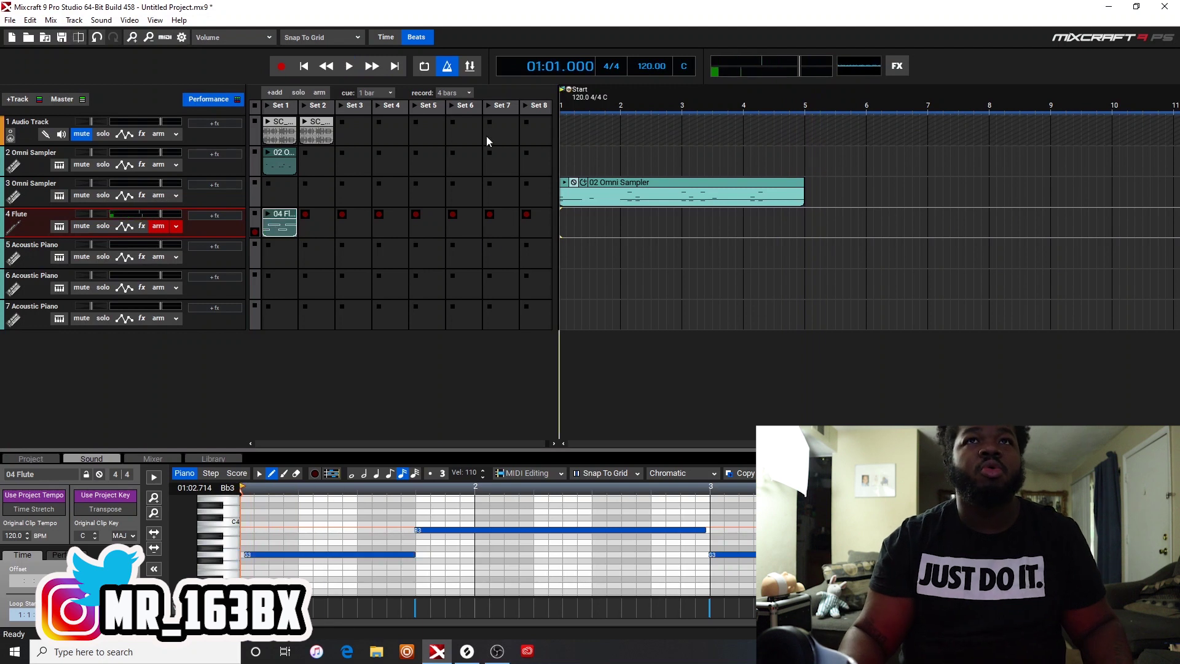
{"action": "left_click_drag", "start_coordinate": [643, 181], "coordinate": [321, 189]}
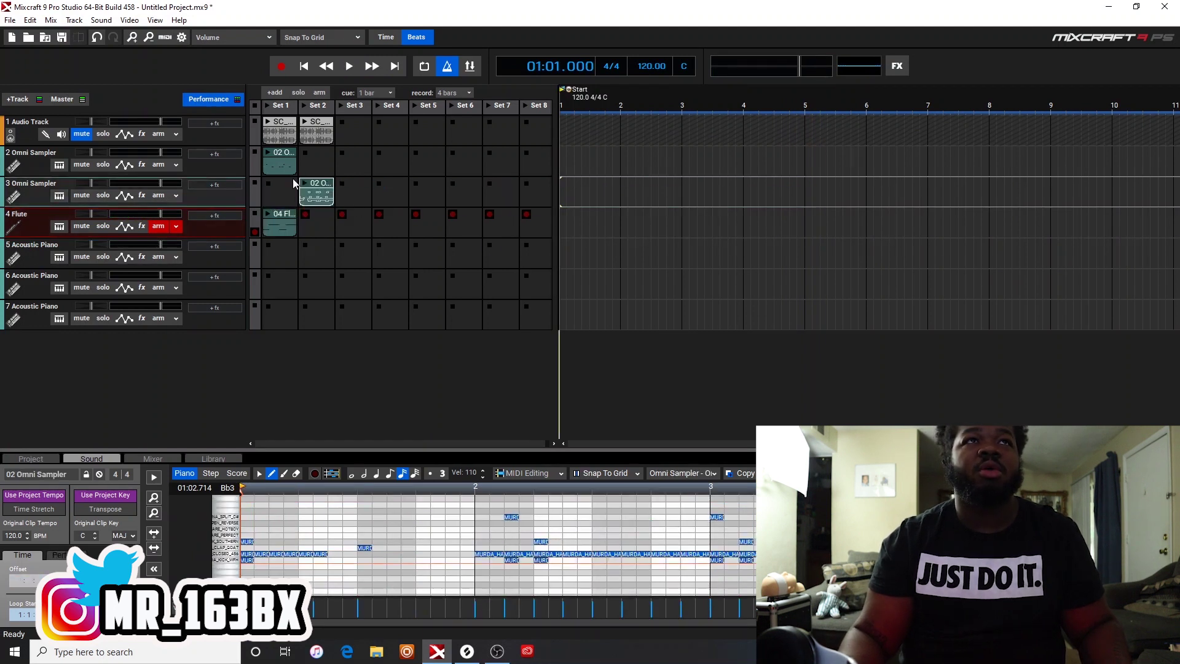
- Play Set 1 to hear the flute with track 2's drums, stop playback, and select the flute clip
{"action": "left_click", "coordinate": [347, 71]}
{"action": "left_click", "coordinate": [270, 107]}
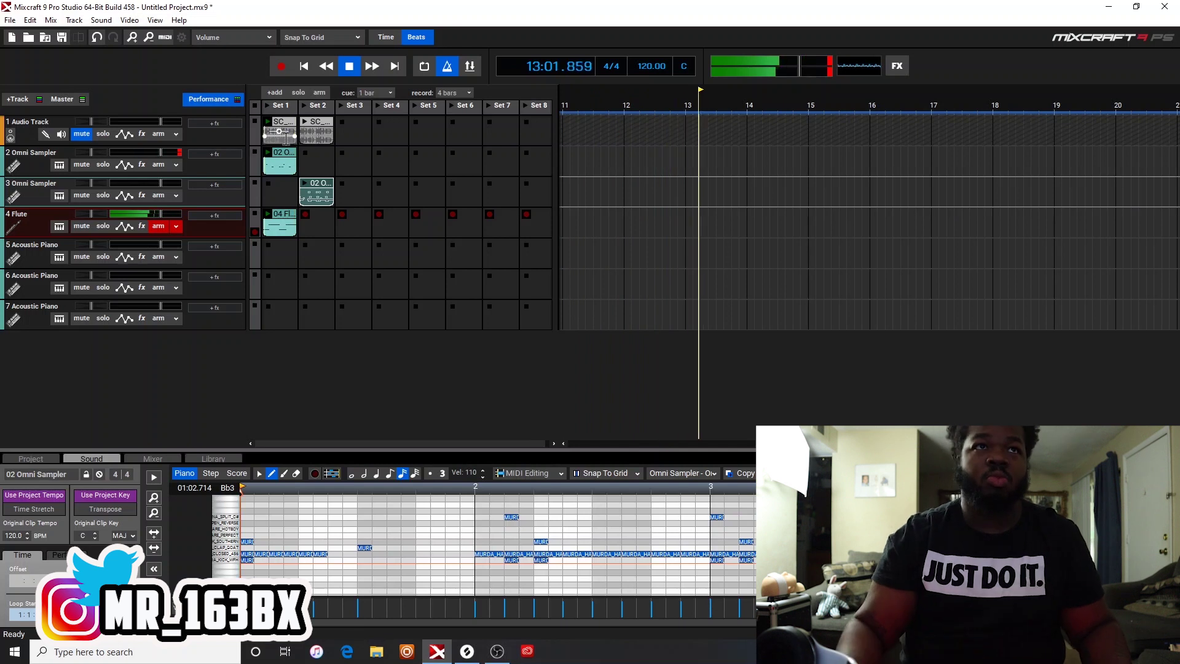
{"action": "key", "text": "space"}
{"action": "left_click", "coordinate": [287, 220]}
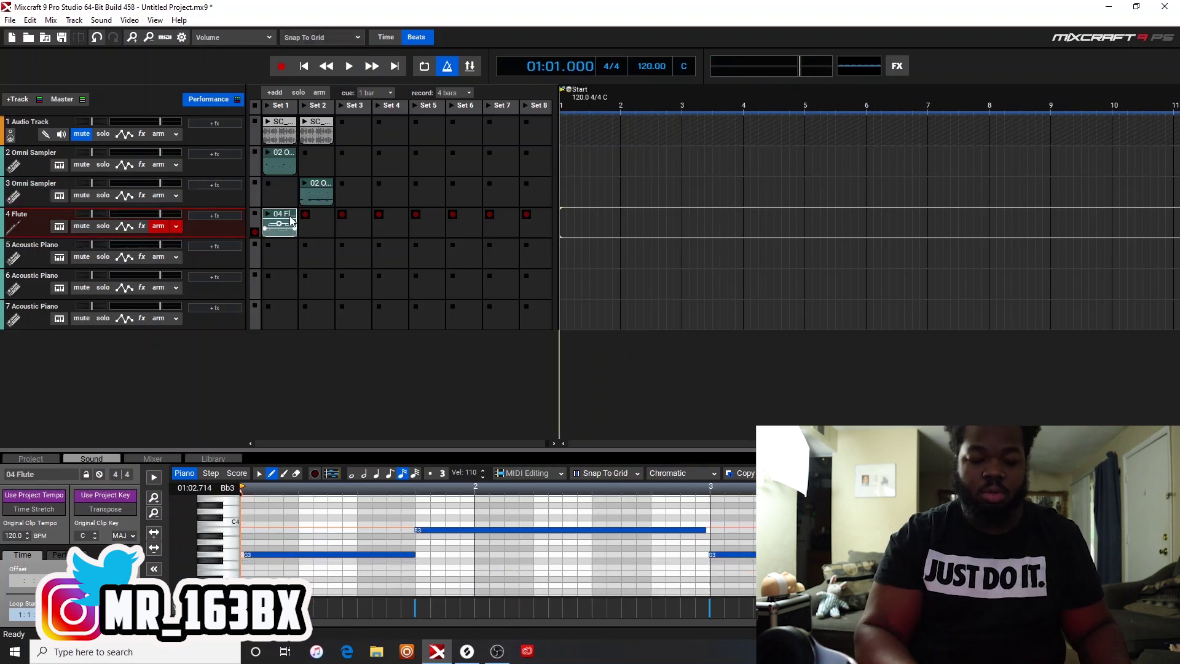
- Replace the flute clip in track 4's Set 1 slot with a new take, stop playback, and delete that take too
{"action": "key", "text": "Delete"}
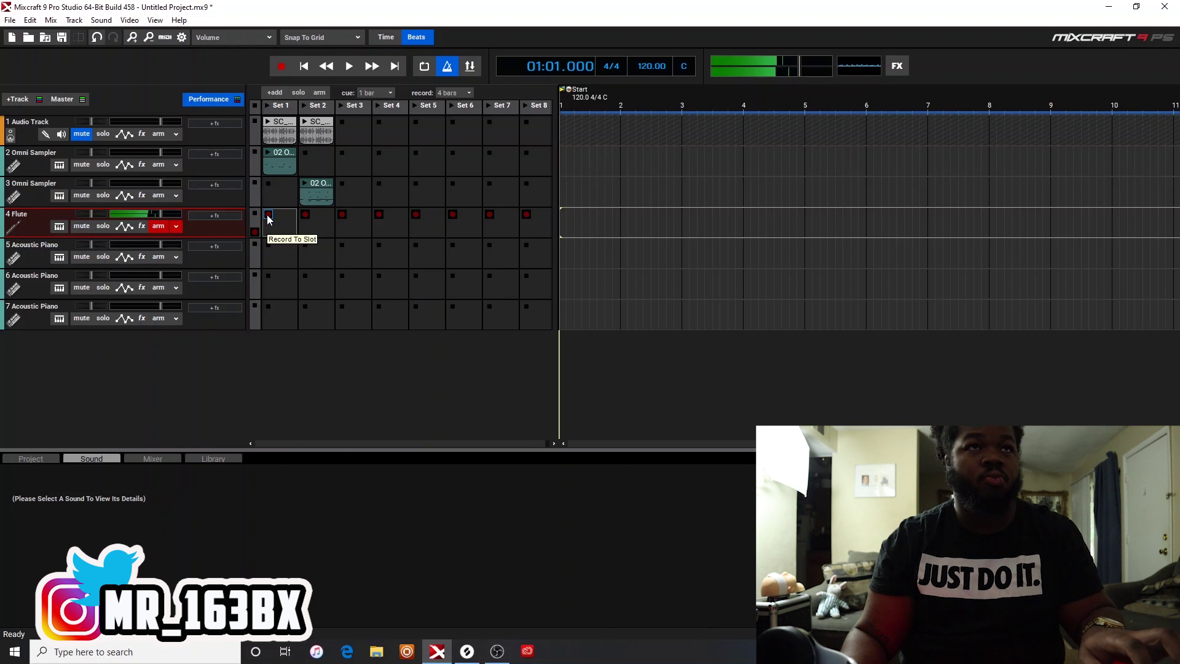
{"action": "left_click", "coordinate": [268, 216]}
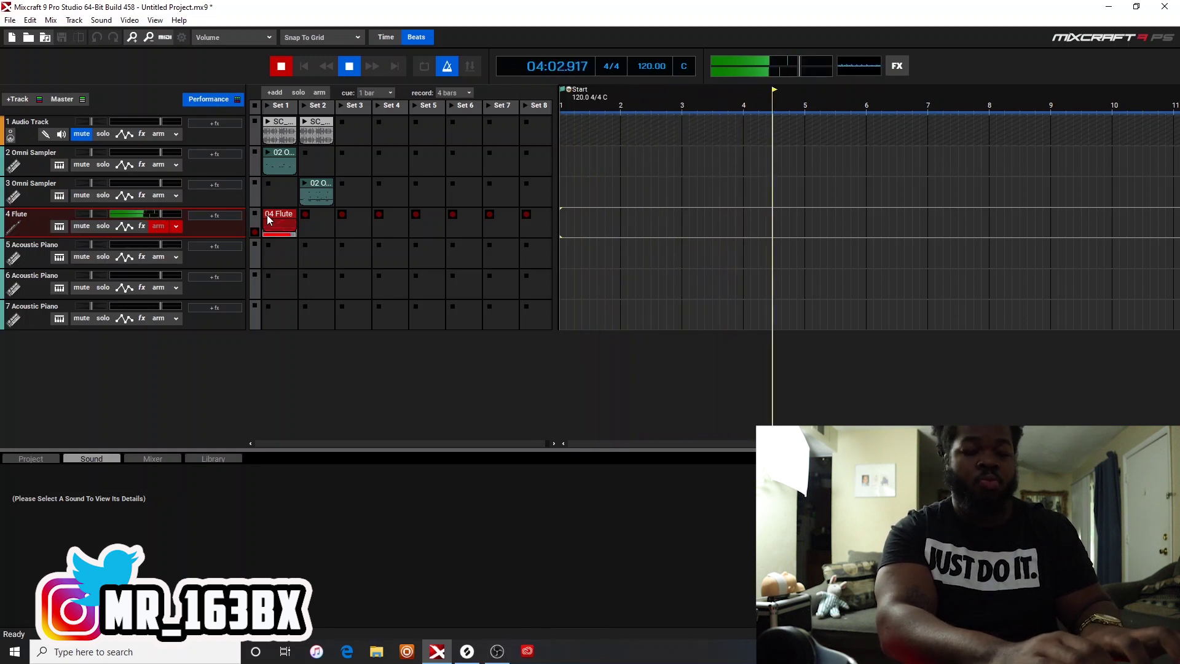
{"action": "left_click", "coordinate": [267, 215]}
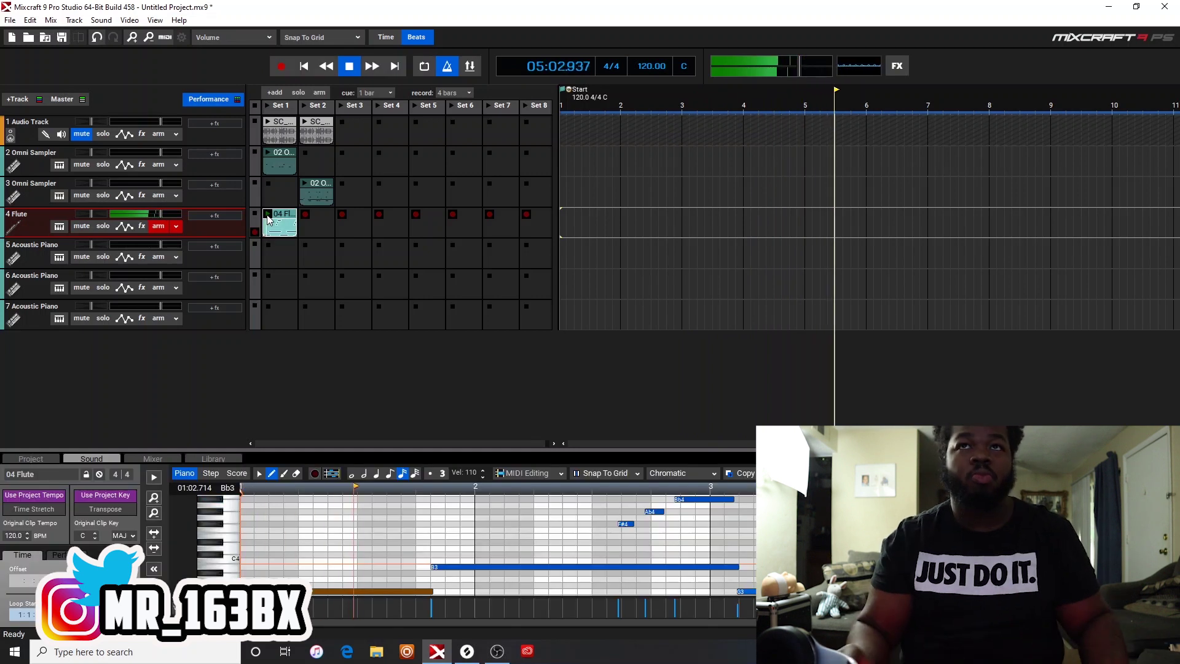
{"action": "key", "text": "space"}
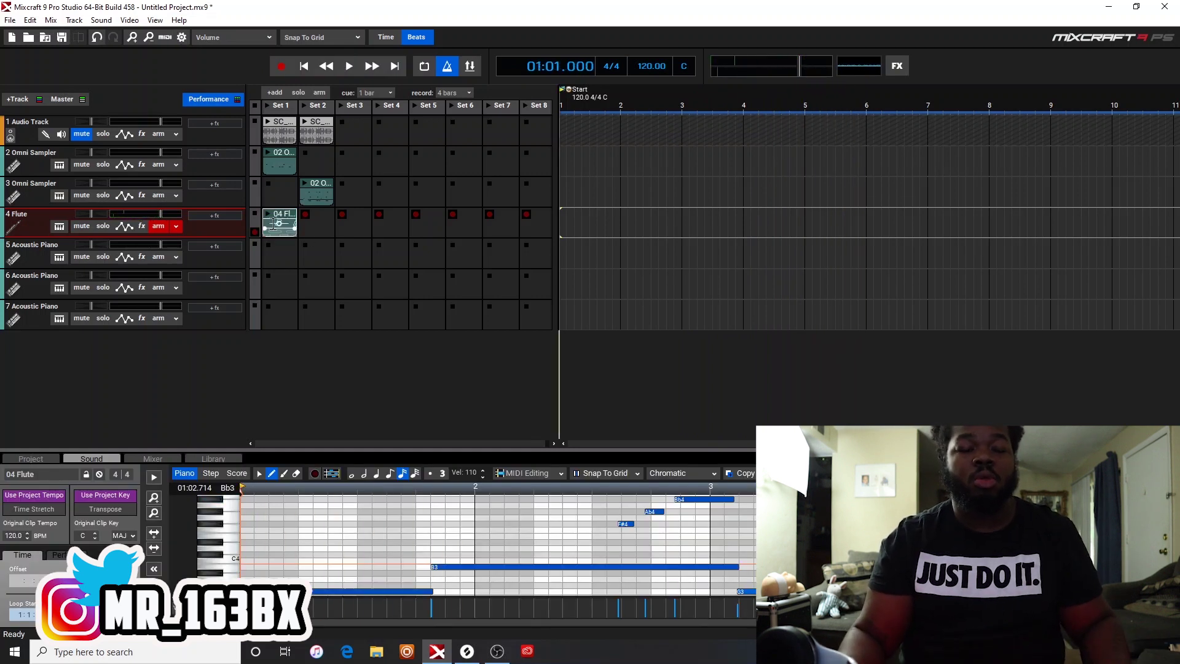
{"action": "key", "text": "Delete"}
- Move track 3's drum clip from Set 2 to bar 1 of the timeline as backing for recording
{"action": "left_click_drag", "start_coordinate": [309, 186], "coordinate": [571, 186]}
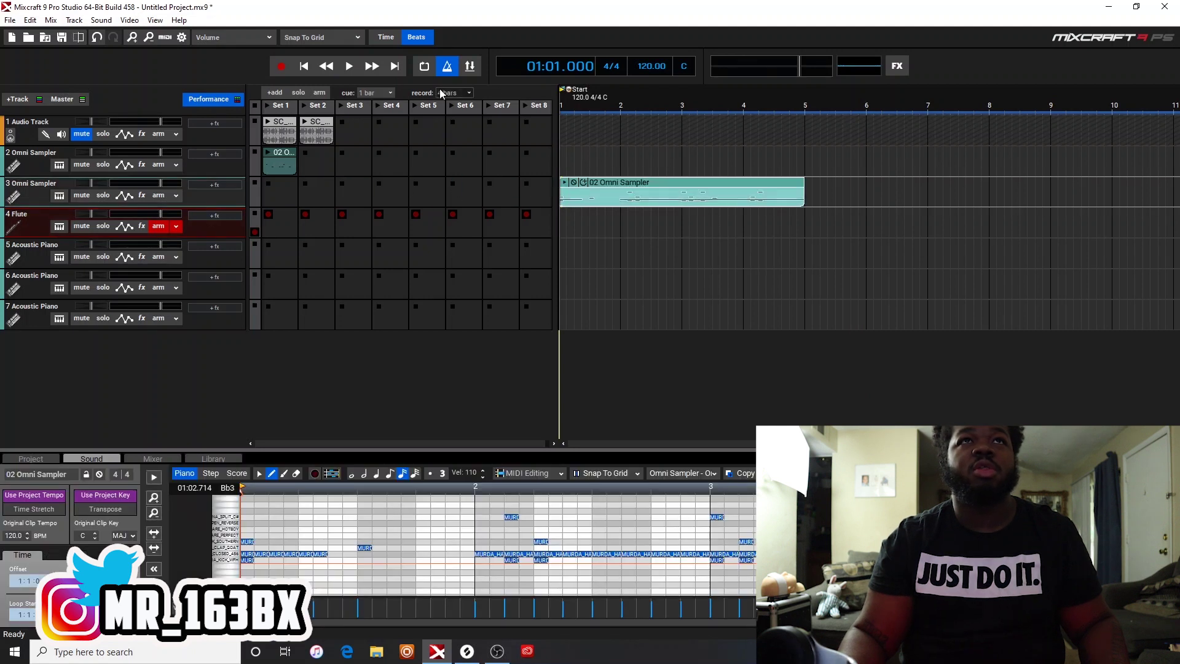
{"action": "left_click", "coordinate": [424, 67]}
{"action": "left_click", "coordinate": [269, 214]}
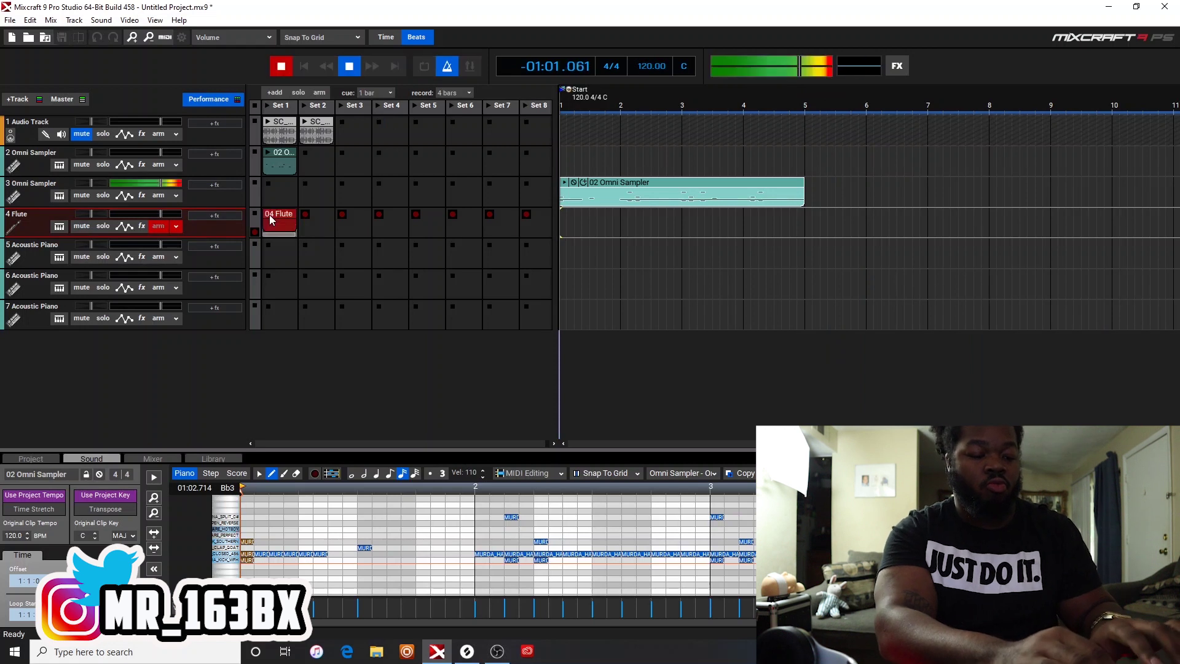
{"action": "left_click", "coordinate": [269, 216]}
{"action": "key", "text": "Delete"}
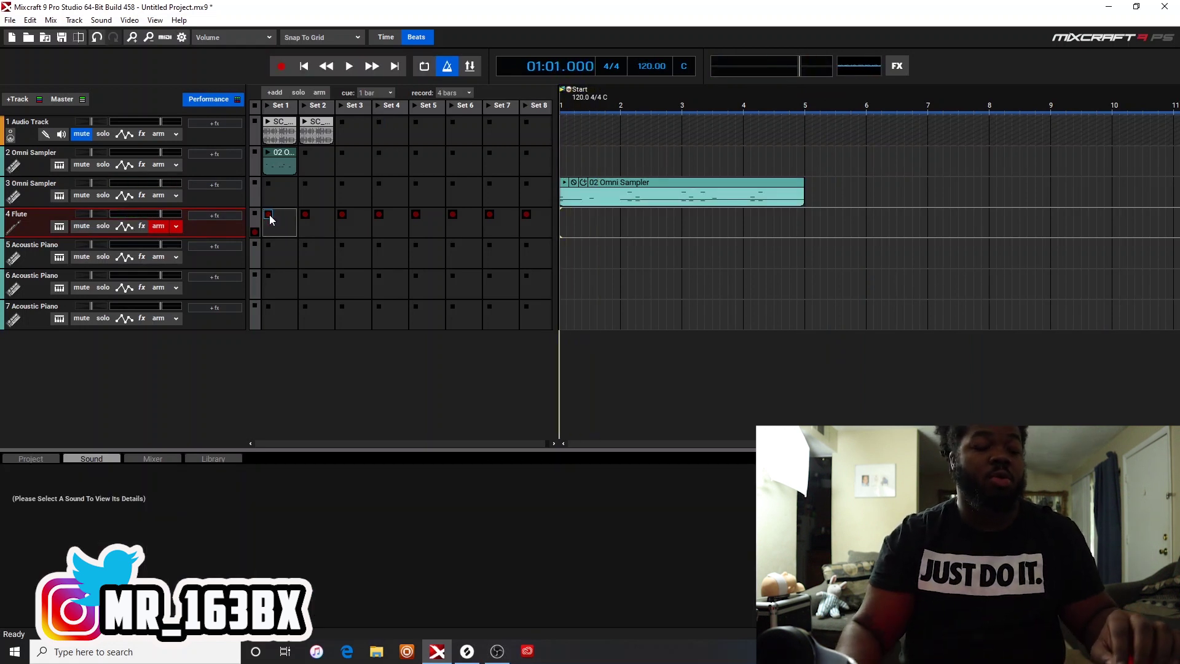
- Record a new flute melody over the timeline drums into track 4's Set 1 slot and return the drum clip to track 3's Set 2
{"action": "left_click", "coordinate": [269, 214]}
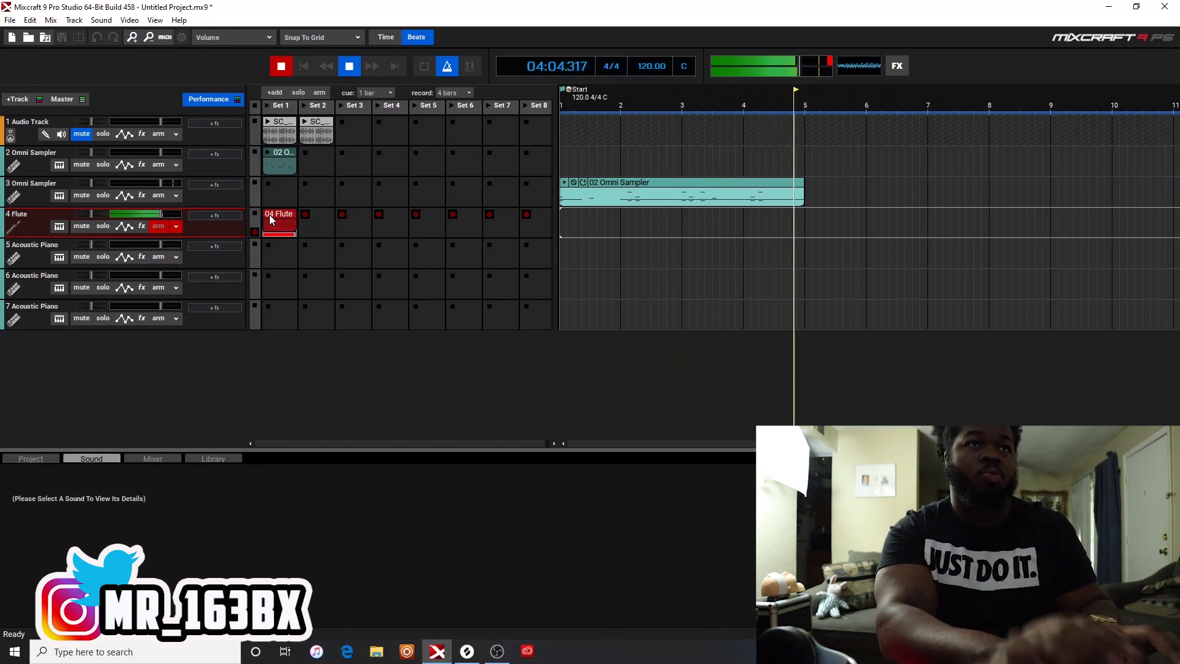
{"action": "left_click", "coordinate": [269, 215]}
{"action": "key", "text": "space"}
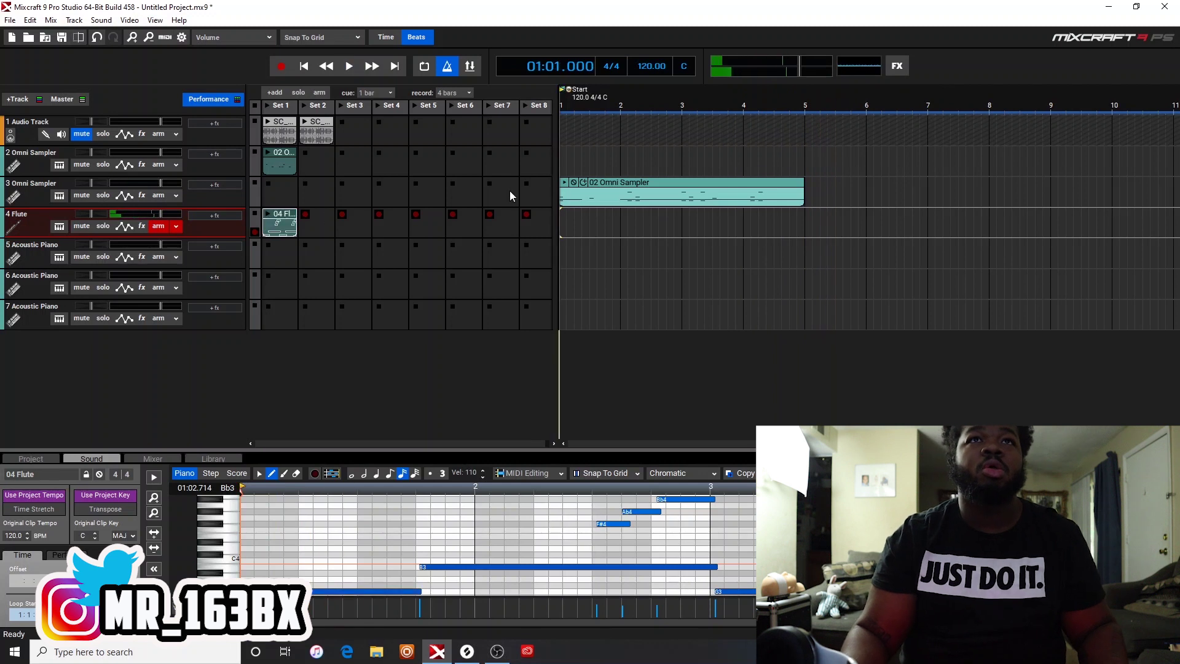
{"action": "left_click_drag", "start_coordinate": [643, 184], "coordinate": [332, 187]}
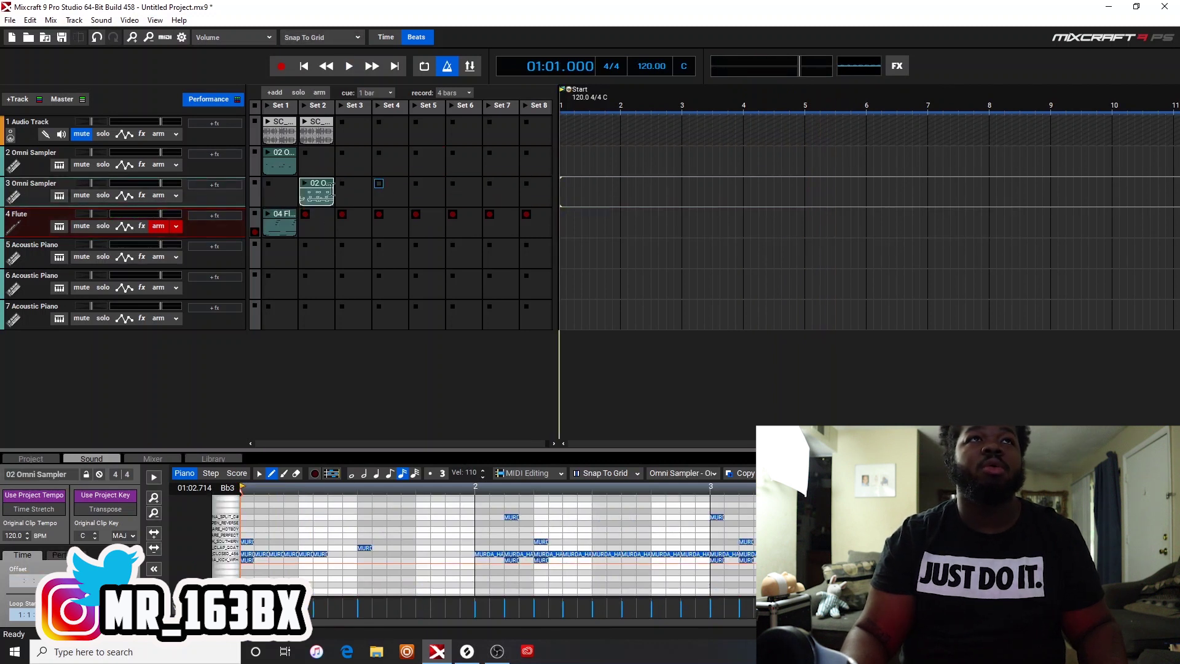
- Play Set 1 to hear the new flute take, stop playback, disarm track 4 and unmute the audio track
{"action": "left_click", "coordinate": [271, 109]}
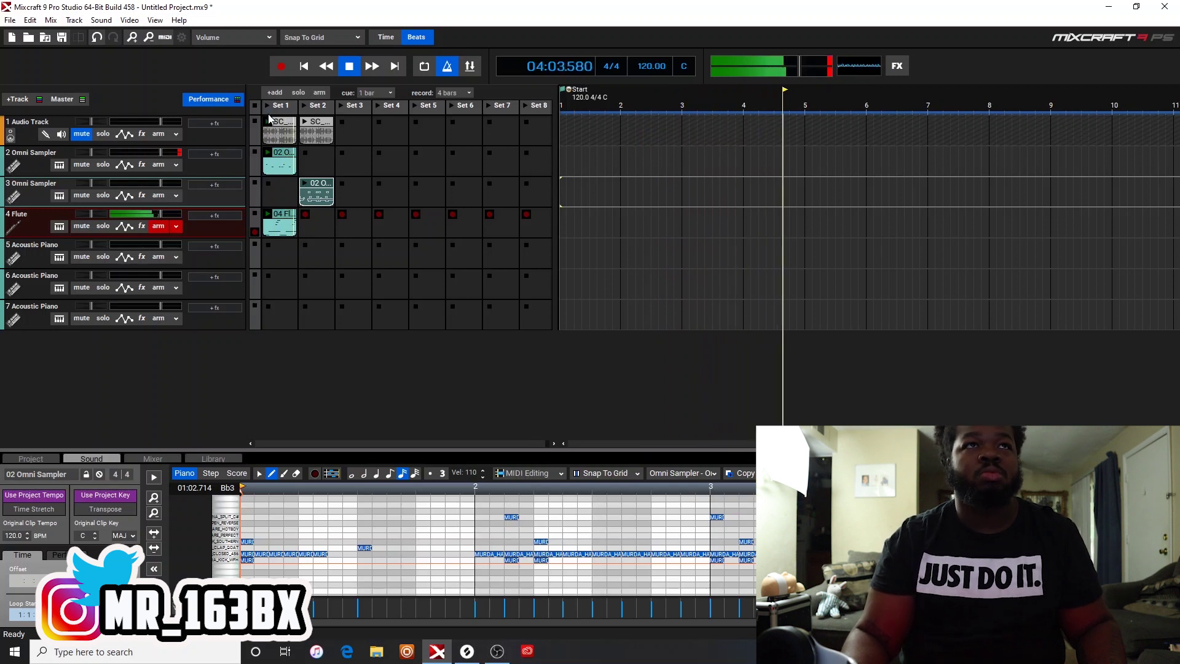
{"action": "key", "text": "space"}
{"action": "left_click", "coordinate": [159, 227]}
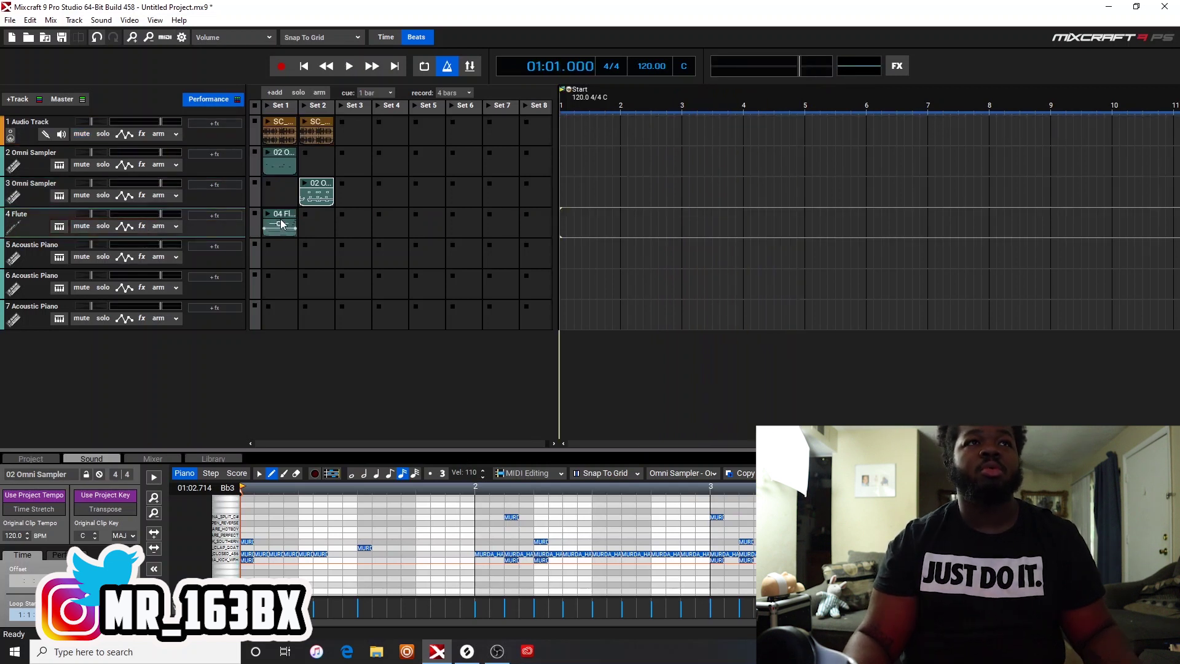
- Move the flute clip from Set 1 to Set 3 and copy track 2's drum clip into Set 3
{"action": "left_click_drag", "start_coordinate": [284, 220], "coordinate": [365, 222]}
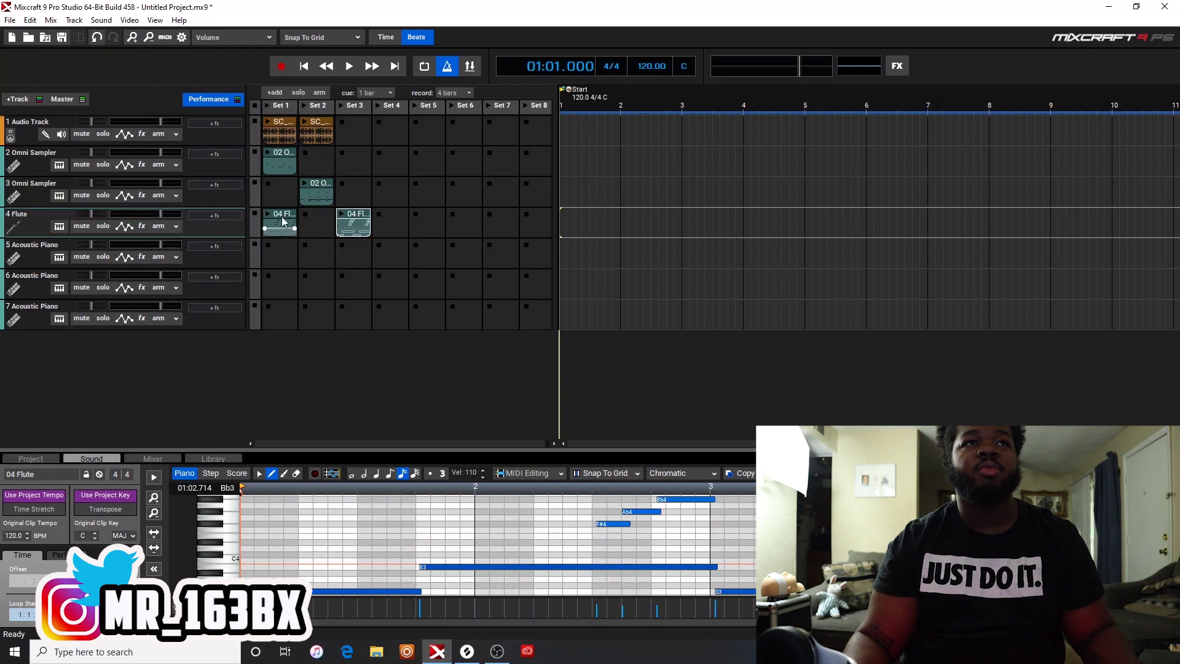
{"action": "key", "text": "Delete"}
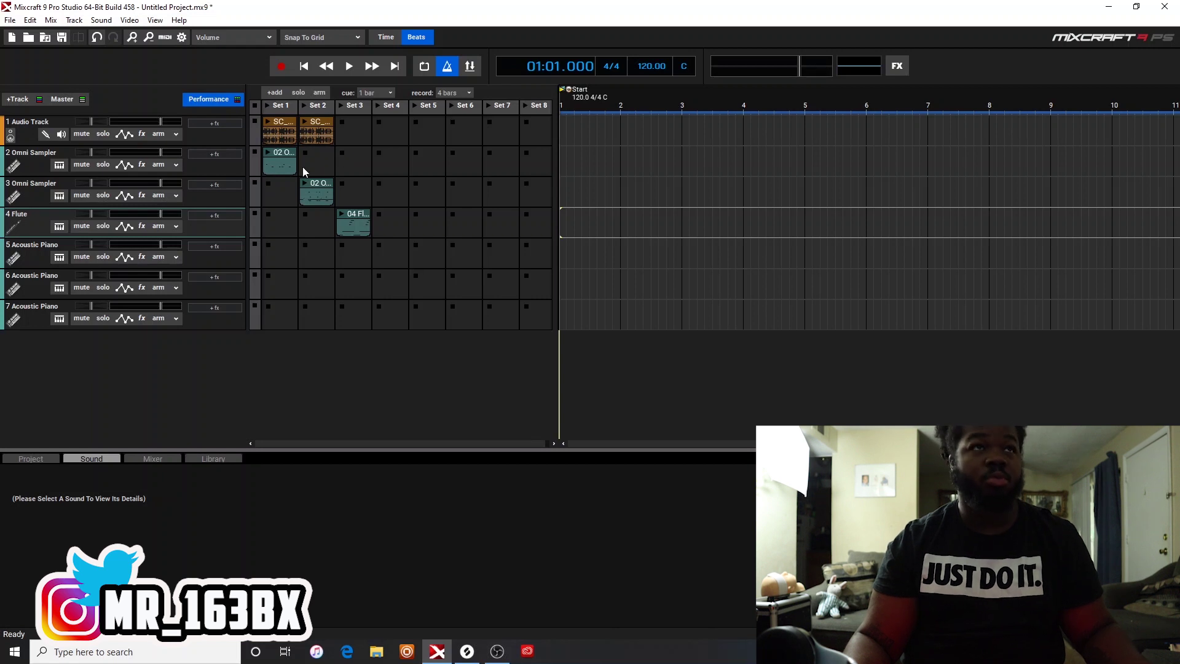
{"action": "left_click_drag", "start_coordinate": [282, 159], "coordinate": [326, 157]}
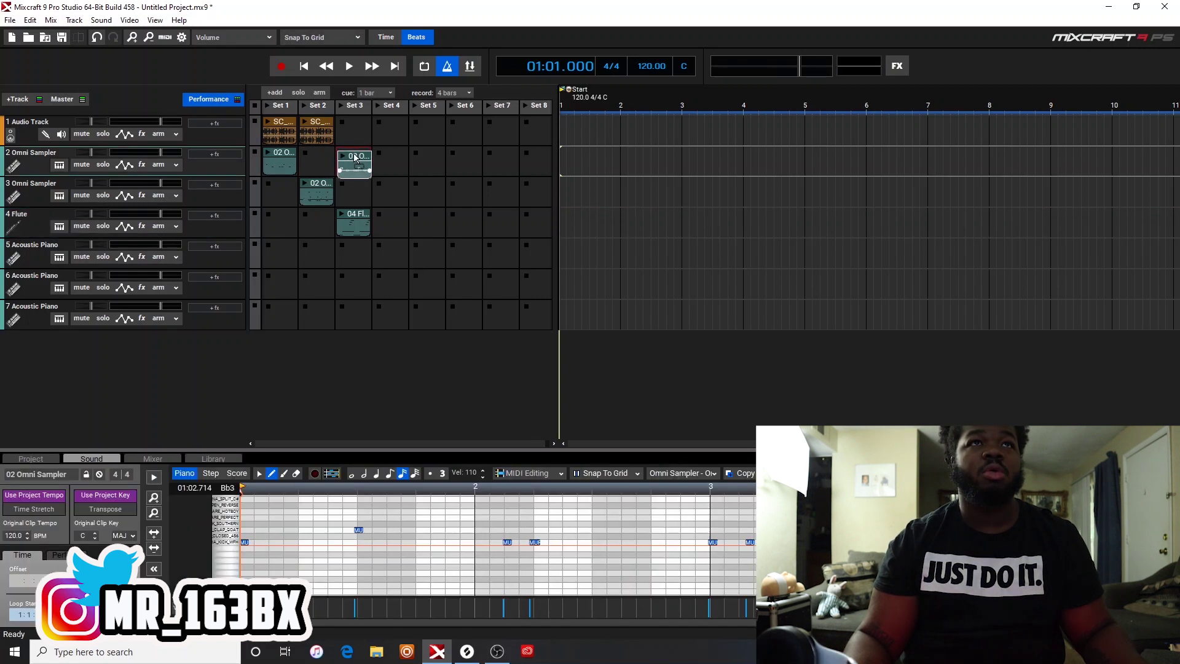
- Play Set 3, Set 2 and Set 1 in turn to compare them, and stop playback
{"action": "left_click", "coordinate": [345, 108]}
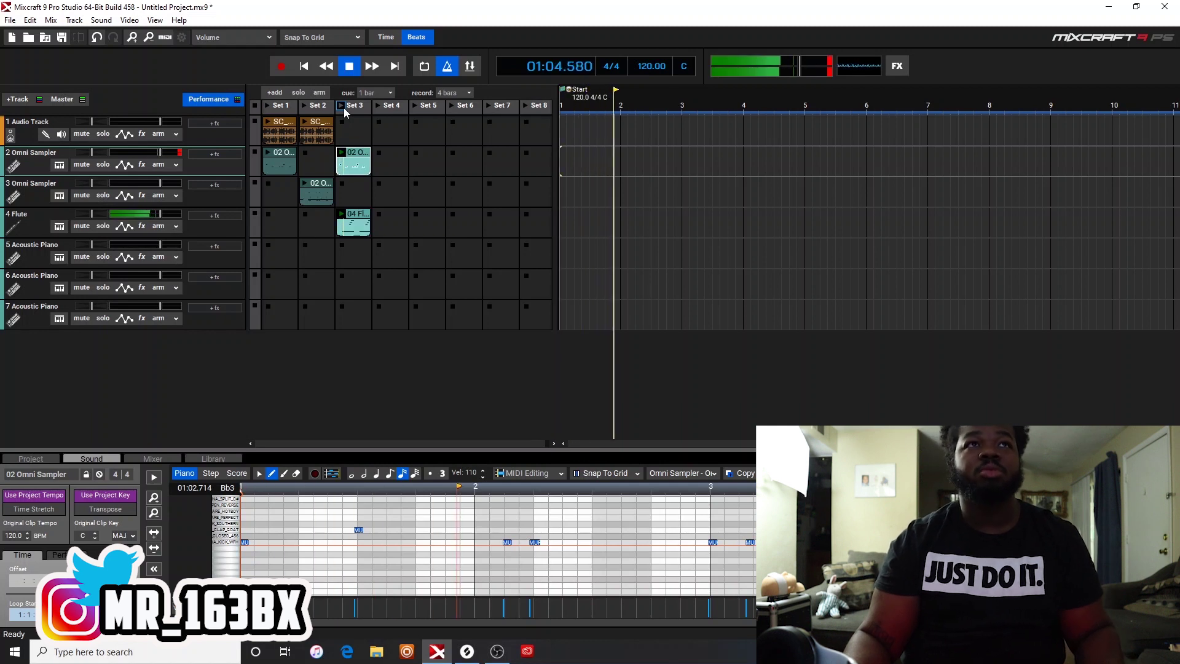
{"action": "key", "text": "space"}
{"action": "left_click", "coordinate": [304, 105]}
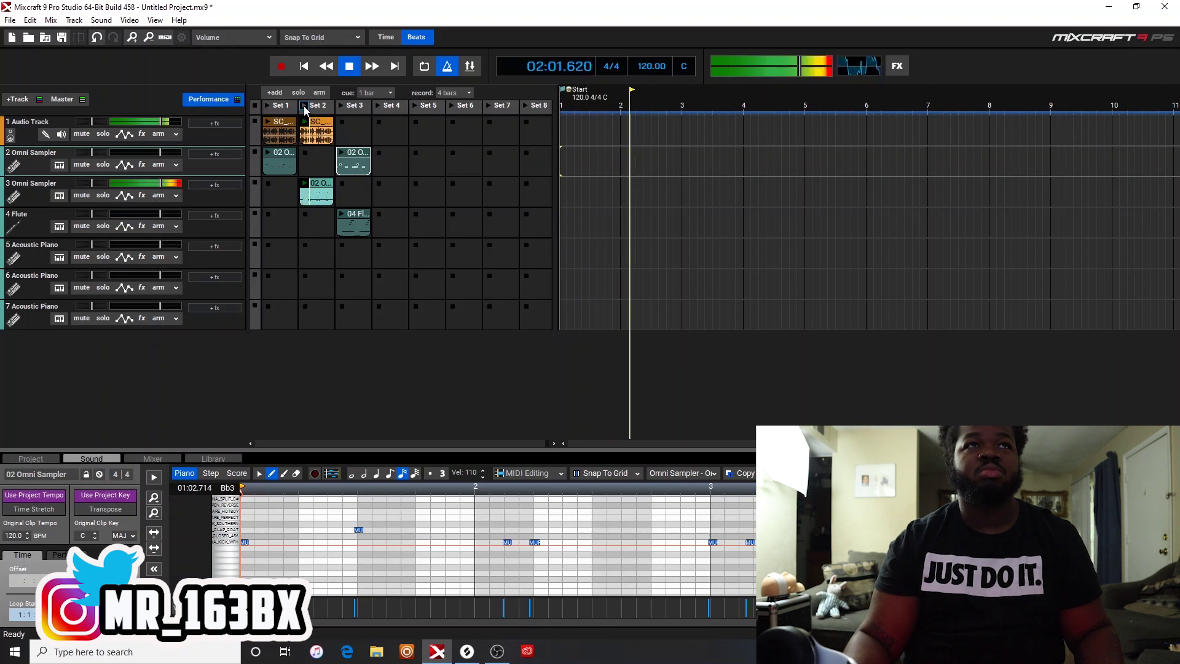
{"action": "left_click", "coordinate": [268, 106]}
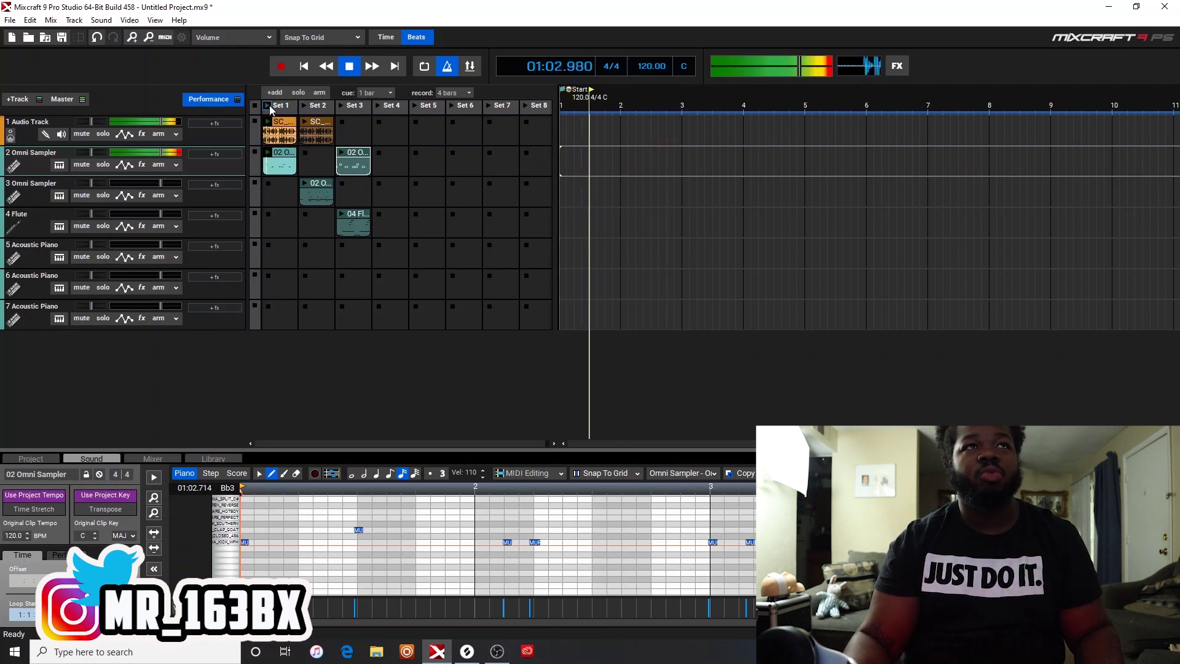
{"action": "left_click", "coordinate": [272, 107]}
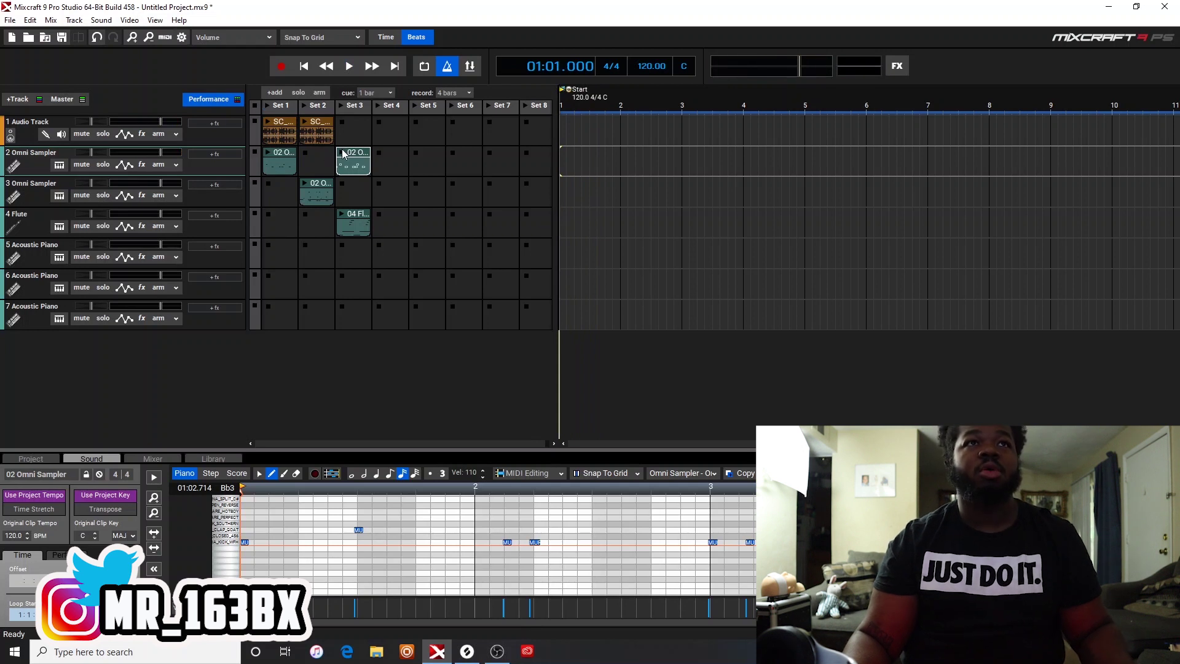
- Copy track 3's drum clip and the flute clip into Set 4, and play the set to check it
{"action": "left_click_drag", "start_coordinate": [325, 184], "coordinate": [405, 182]}
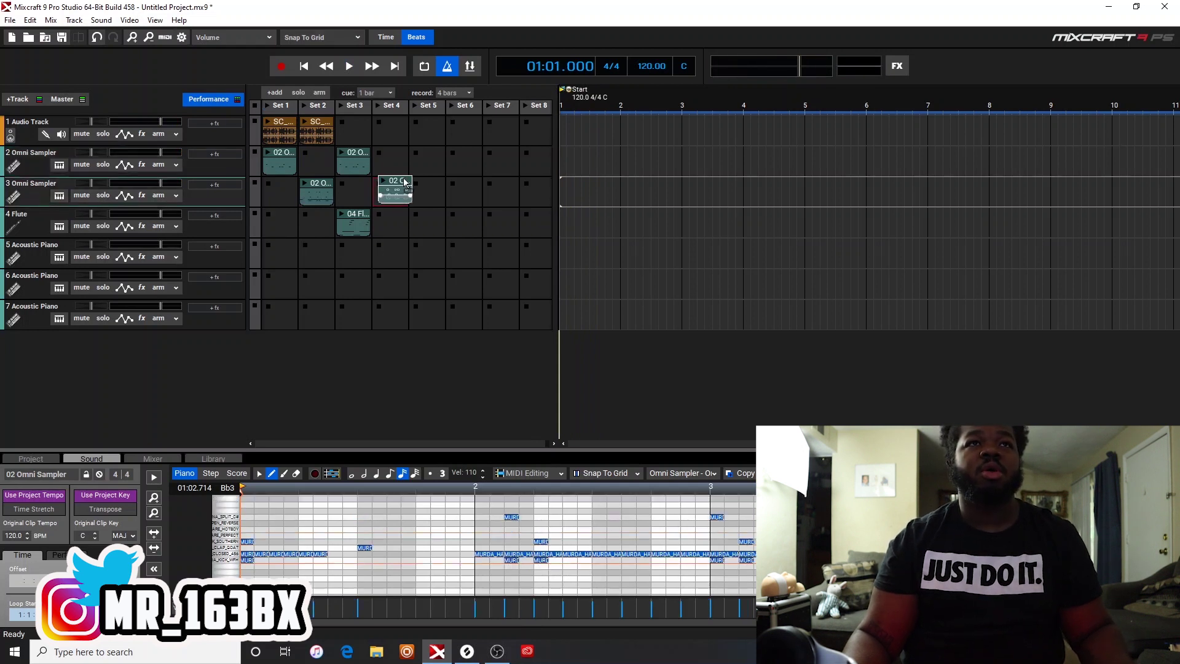
{"action": "left_click_drag", "start_coordinate": [363, 210], "coordinate": [398, 215]}
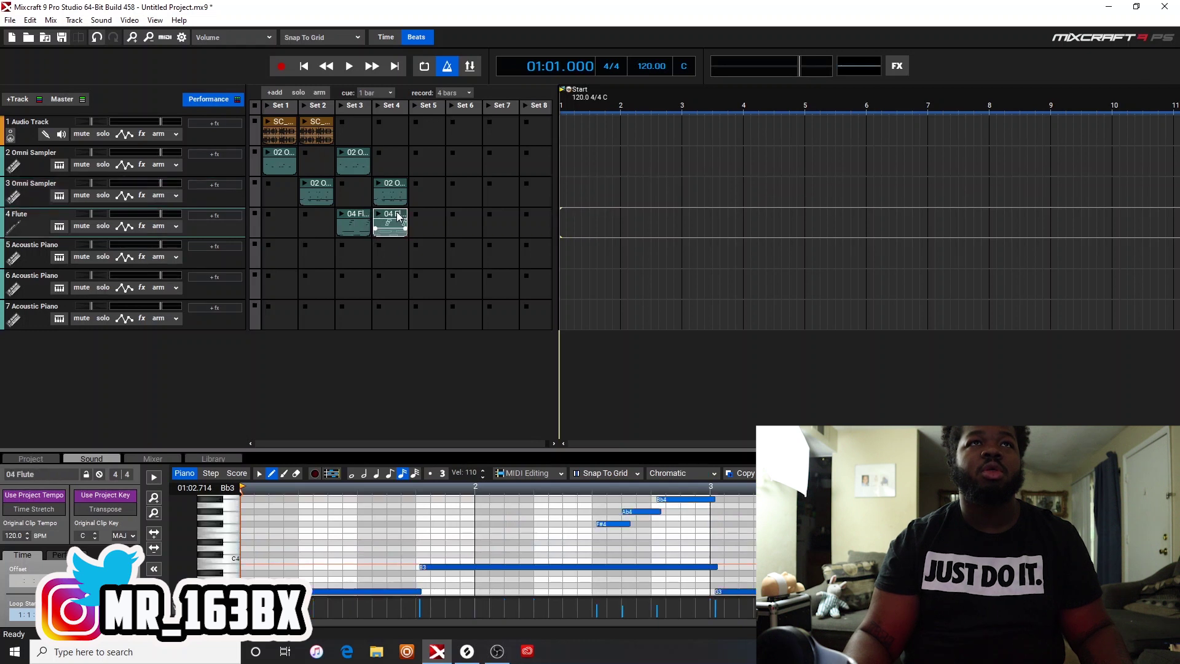
{"action": "left_click", "coordinate": [378, 105]}
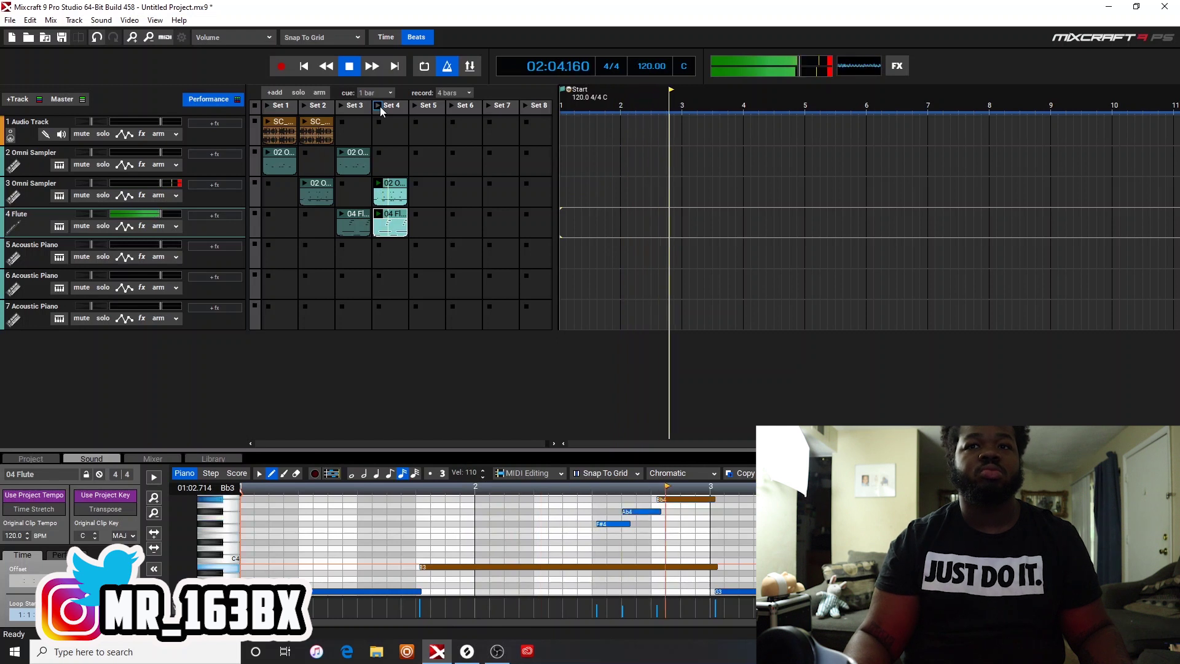
{"action": "key", "text": "space"}
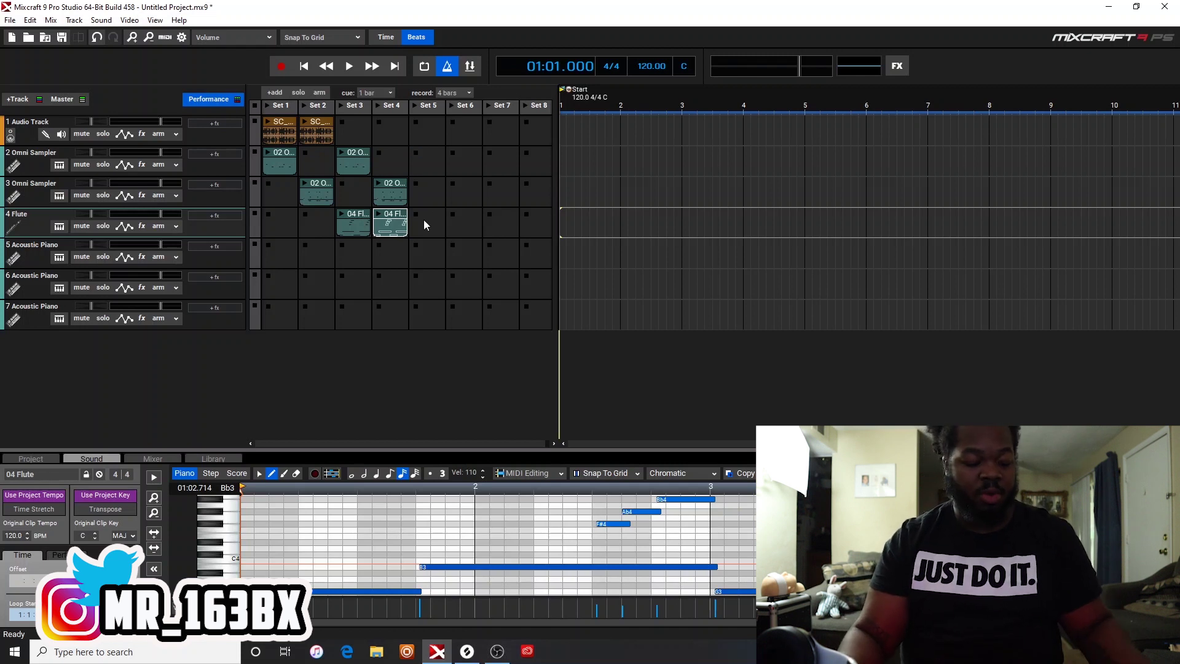
- Copy the saxophone loop alone into Set 5 and the flute clip alone into Set 6
{"action": "left_click_drag", "start_coordinate": [318, 127], "coordinate": [423, 125]}
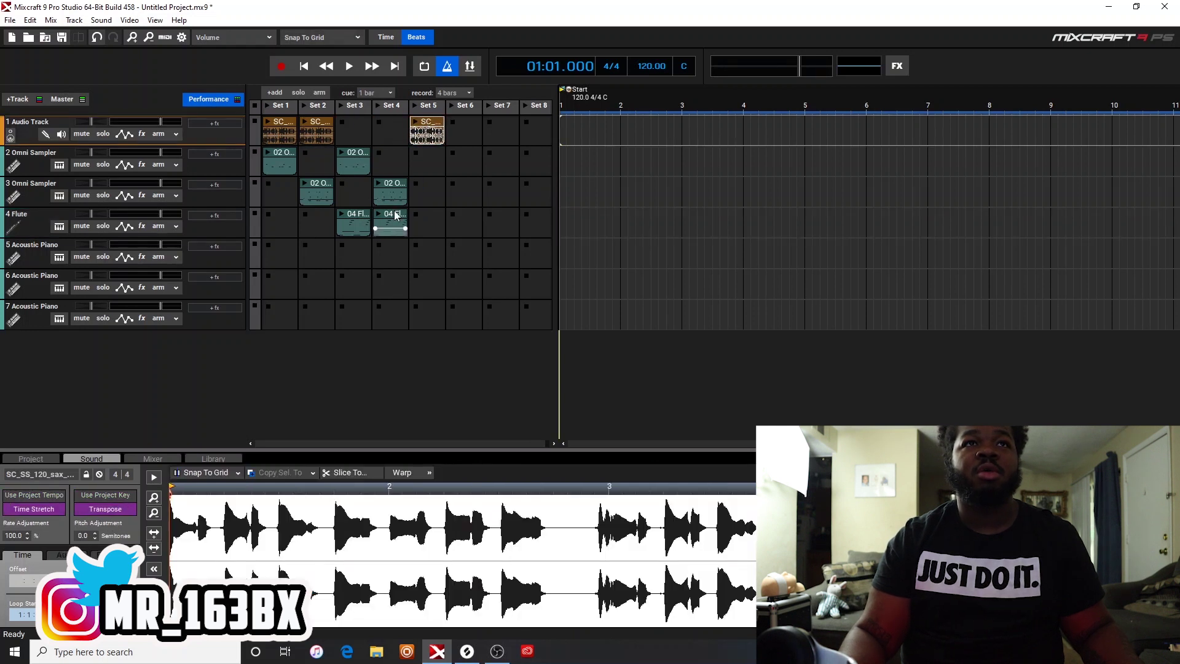
{"action": "left_click_drag", "start_coordinate": [396, 215], "coordinate": [462, 212]}
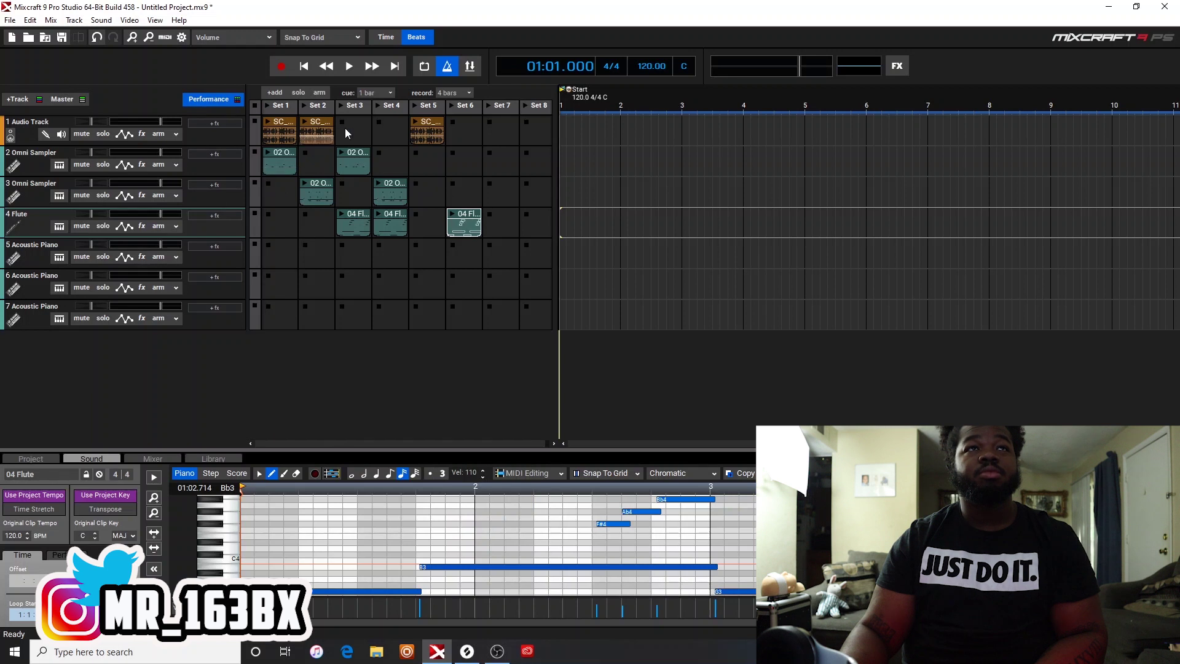
- Adjust the metronome's recording count-in measures and arm the performance grid for recording to the timeline
{"action": "right_click", "coordinate": [448, 68]}
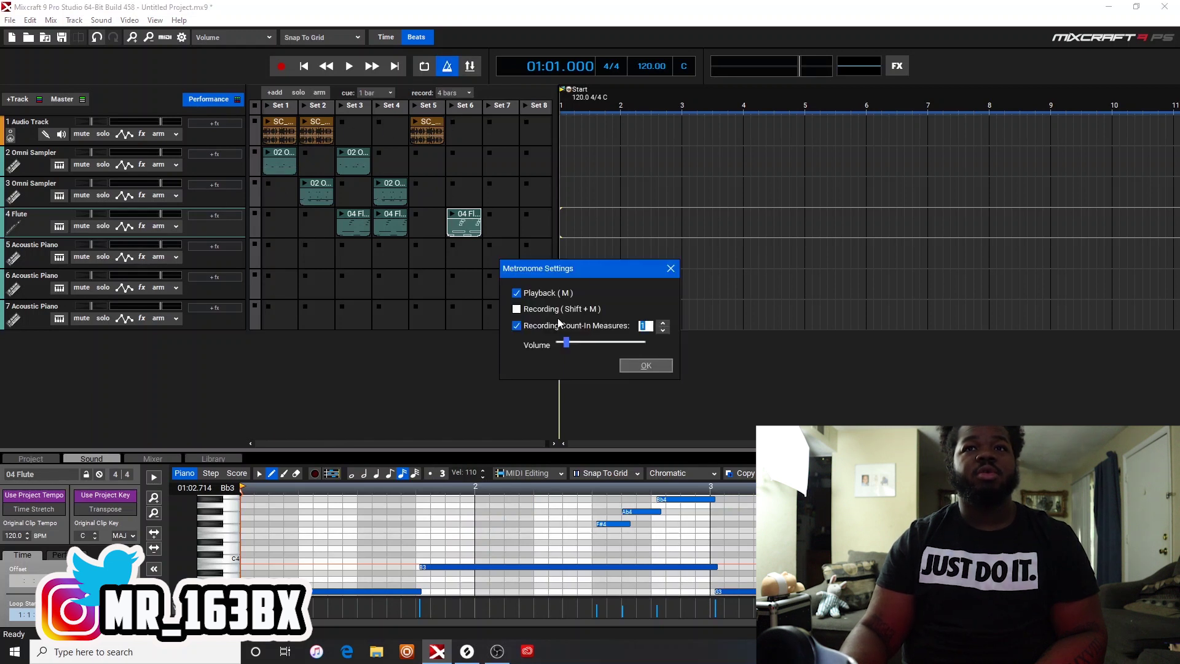
{"action": "left_click", "coordinate": [647, 366]}
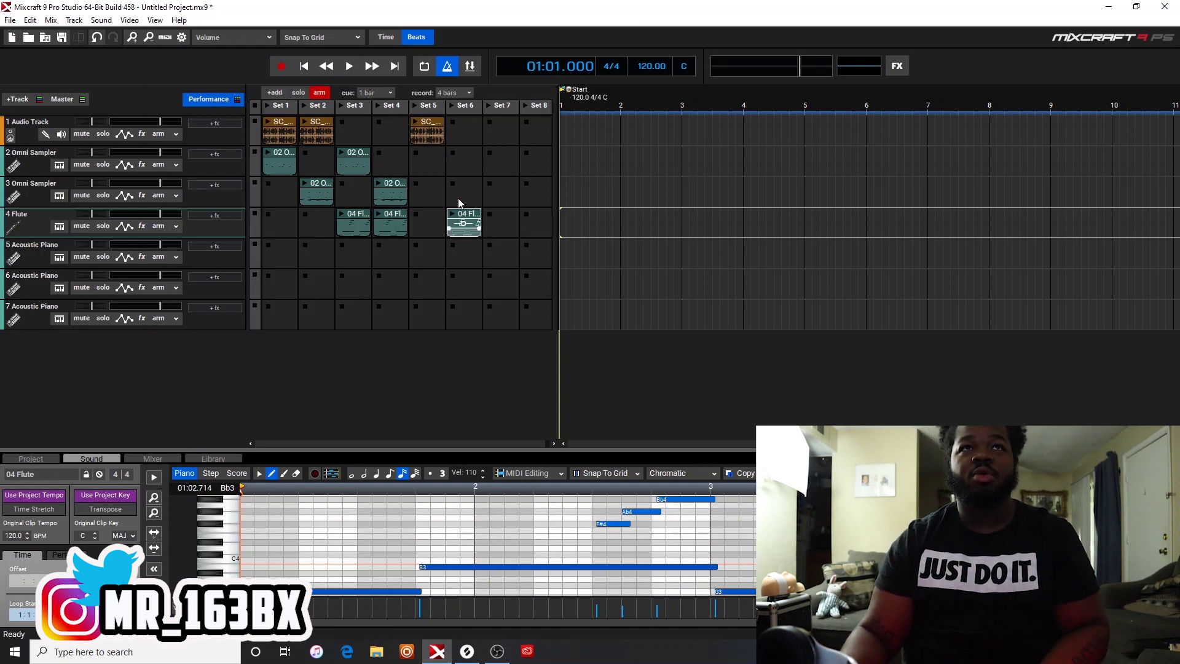
- Try recording Set 5's saxophone loop and track 2's Set 3 drum clip to the timeline, stop, and undo the recording
{"action": "left_click", "coordinate": [280, 67]}
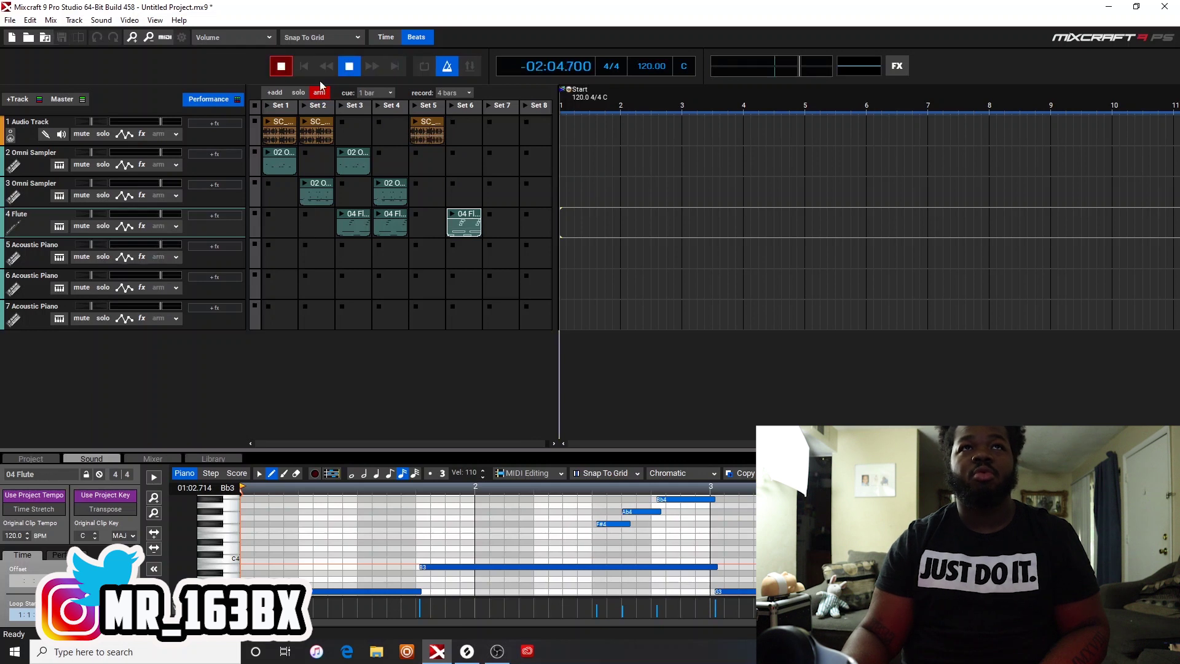
{"action": "left_click", "coordinate": [412, 106]}
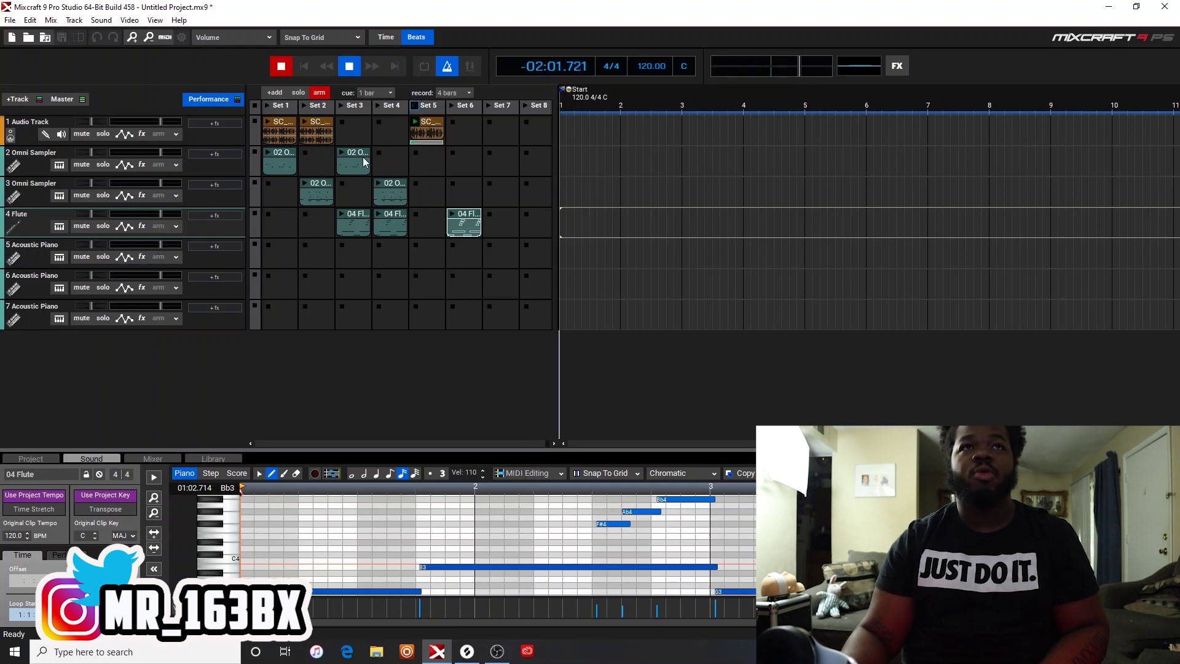
{"action": "left_click", "coordinate": [292, 159]}
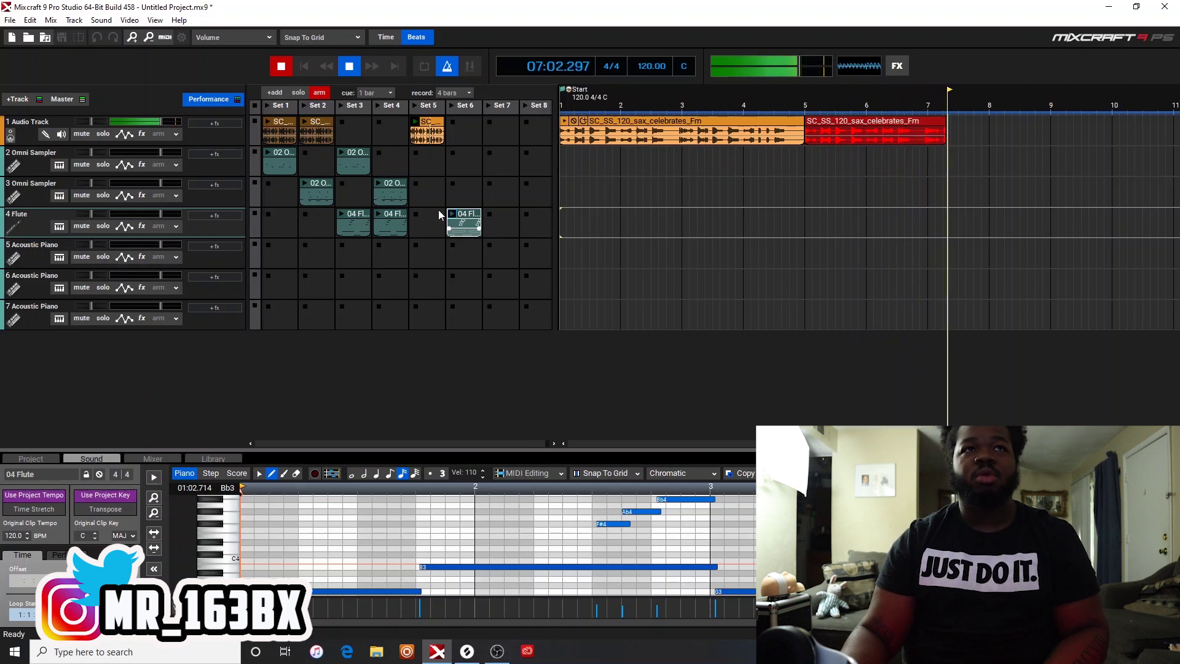
{"action": "left_click", "coordinate": [346, 157]}
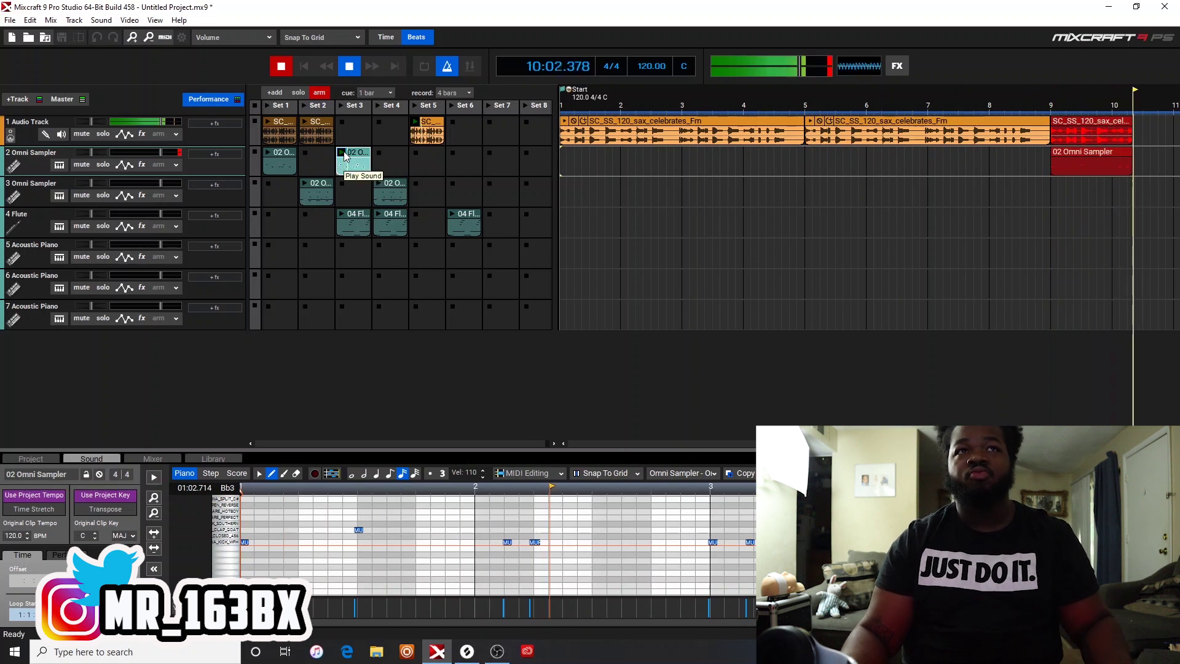
{"action": "key", "text": "space"}
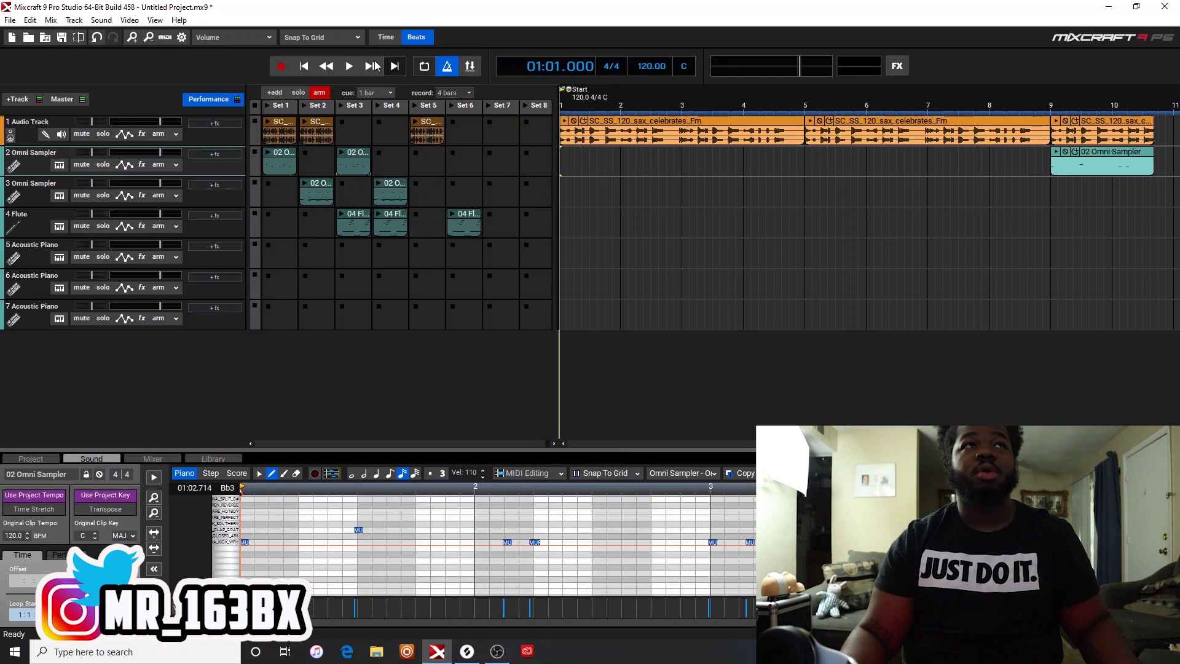
{"action": "left_click", "coordinate": [97, 41]}
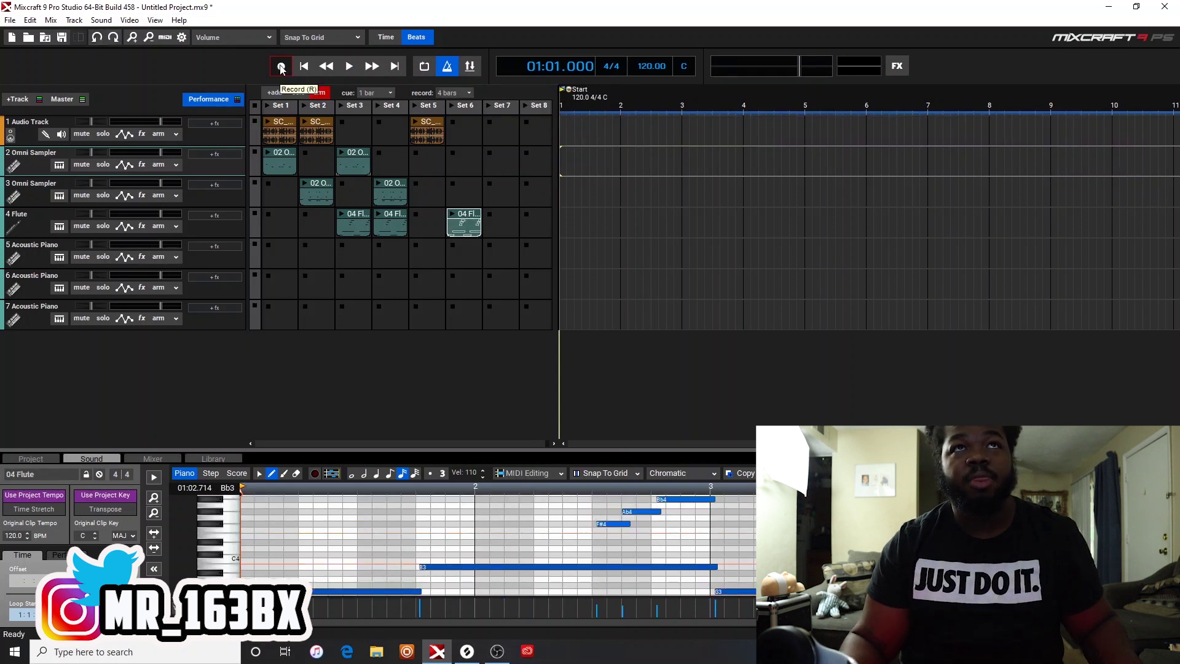
- Record the set performance to the timeline from bar 1: Set 5 for 4 bars, Set 3 for 8 bars, and Set 2 for 12 bars
{"action": "left_click", "coordinate": [281, 66]}
{"action": "left_click", "coordinate": [414, 105]}
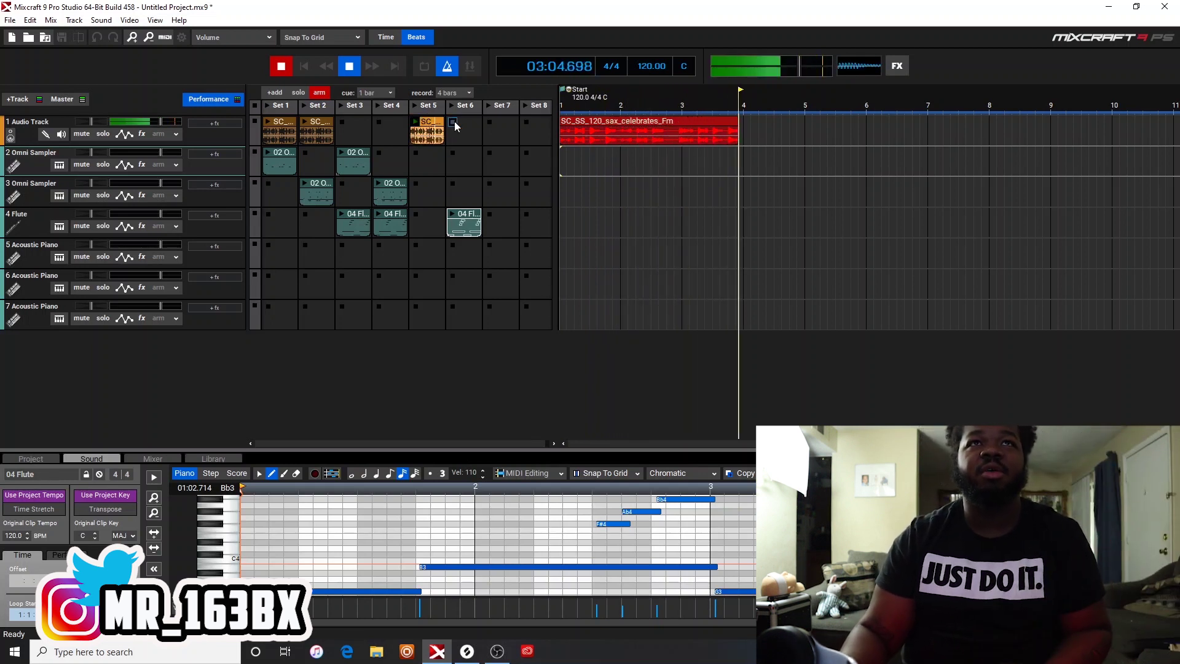
{"action": "left_click", "coordinate": [341, 105]}
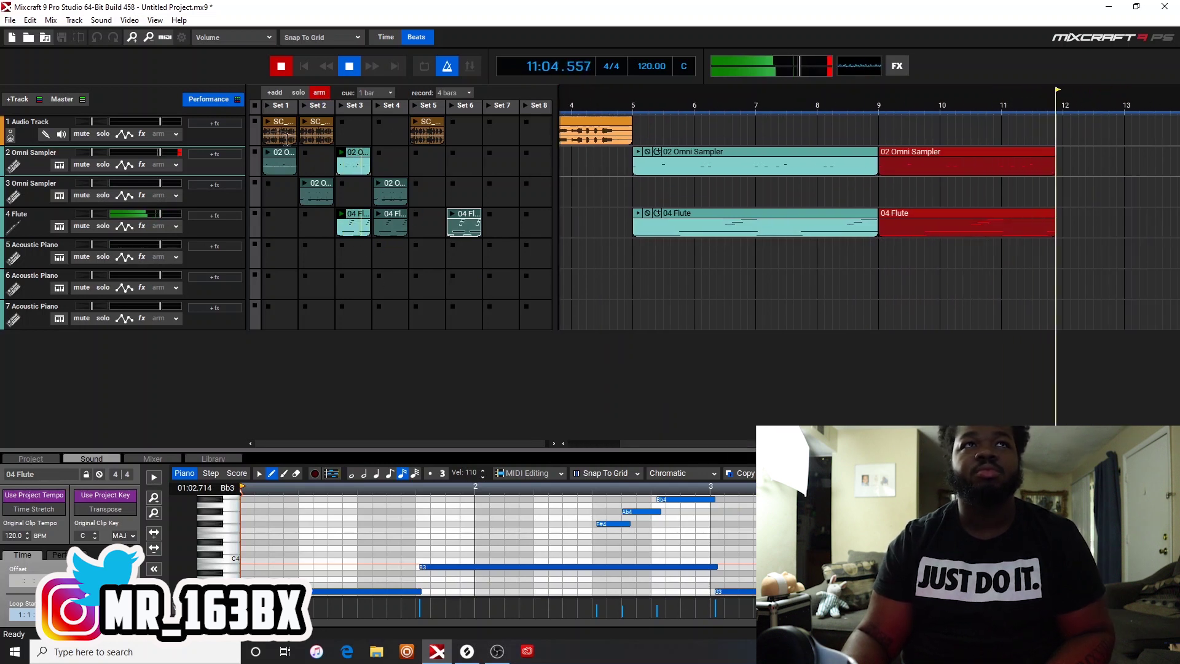
{"action": "left_click", "coordinate": [302, 105]}
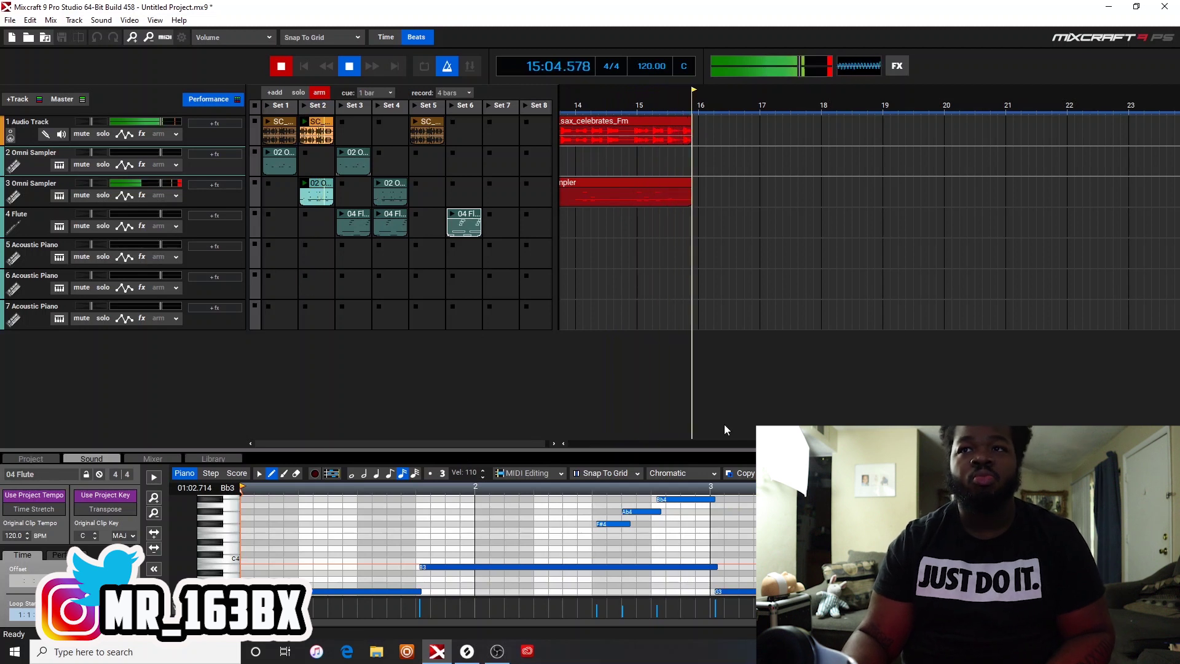
{"action": "scroll", "coordinate": [811, 293], "scroll_direction": "down", "scroll_amount": 1}
{"action": "scroll", "coordinate": [811, 293], "scroll_direction": "down", "scroll_amount": 1}
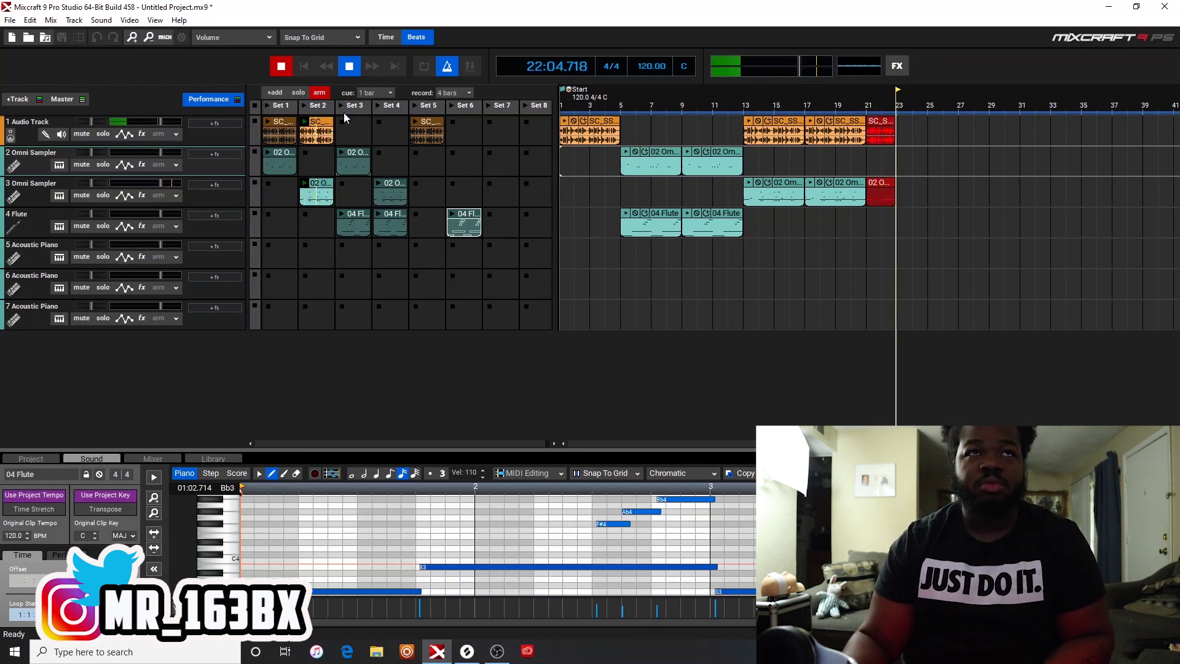
- Continue the timeline recording with Set 4 for 12 bars and Set 1 for 8 bars, and stop recording
{"action": "left_click", "coordinate": [378, 105]}
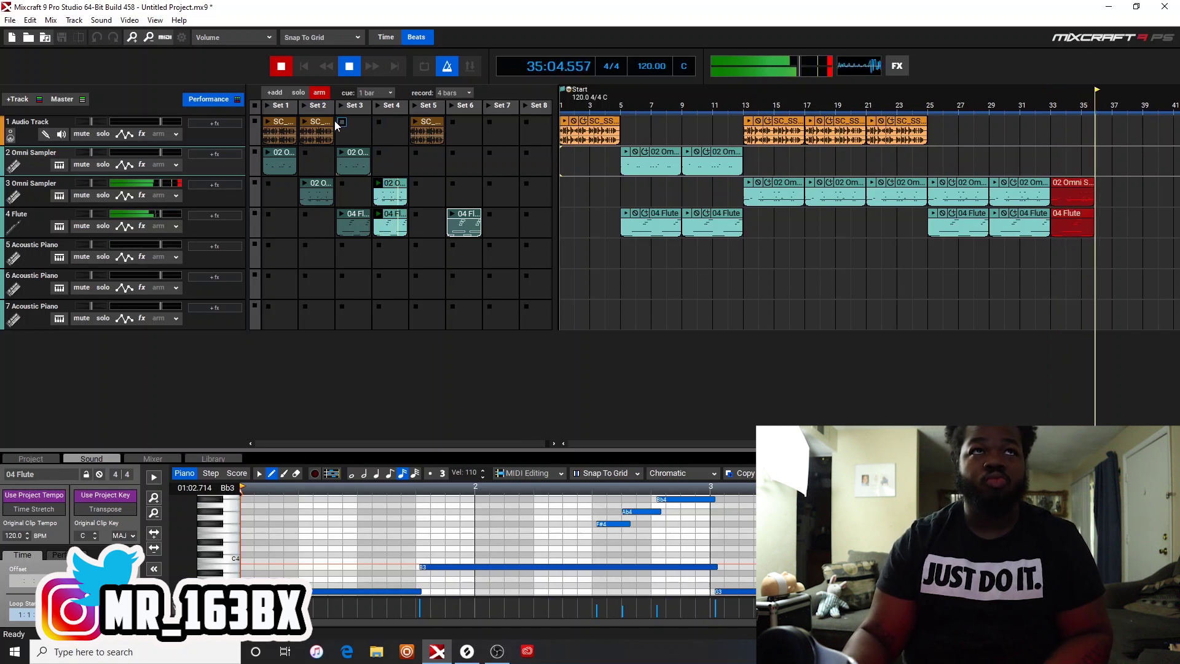
{"action": "left_click", "coordinate": [268, 105]}
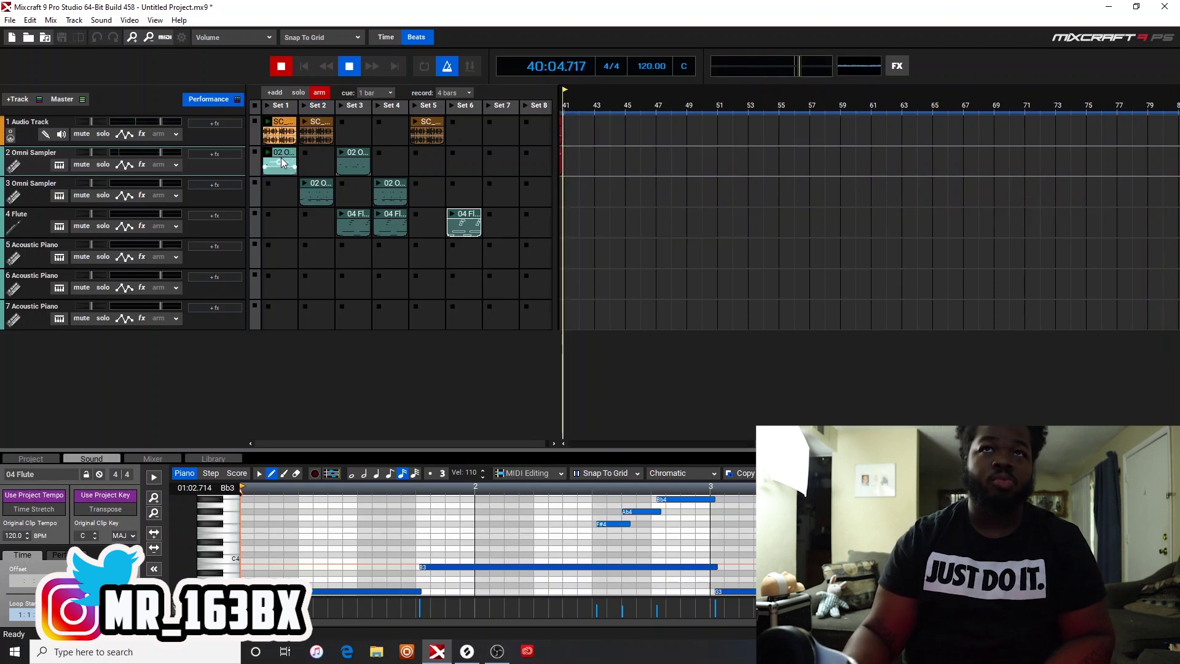
{"action": "scroll", "coordinate": [780, 322], "scroll_direction": "down", "scroll_amount": 3}
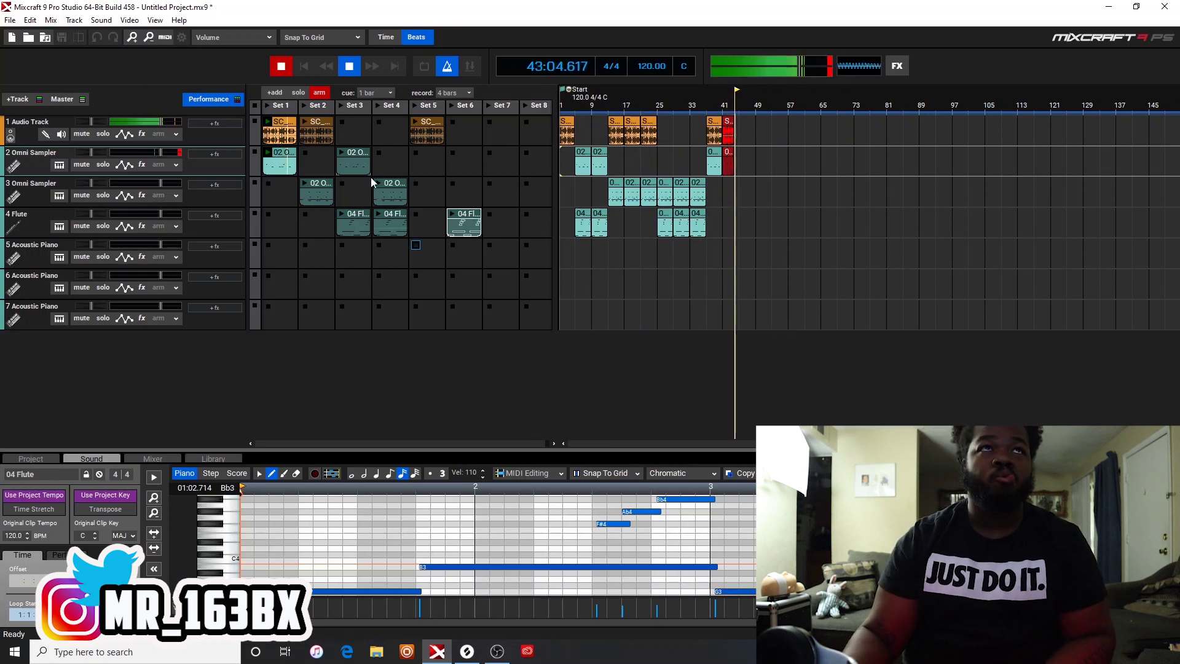
{"action": "left_click", "coordinate": [285, 72]}
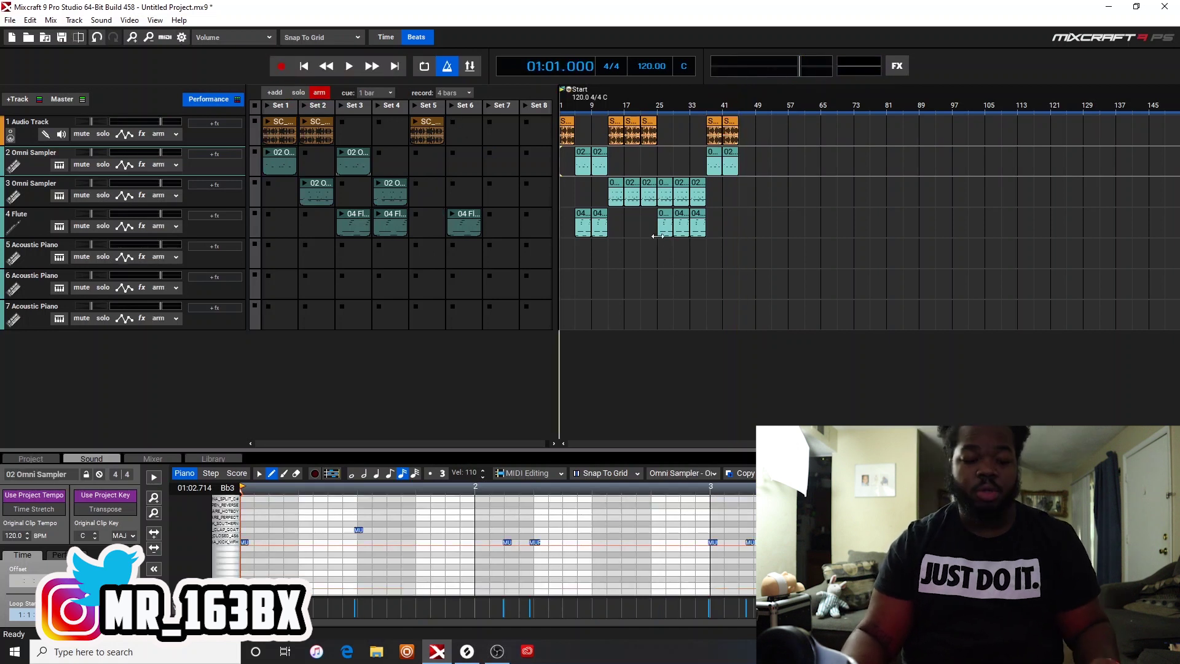
- Hide the performance grid and play the opening of the recorded arrangement to check it
{"action": "left_click", "coordinate": [219, 102]}
{"action": "key", "text": "space"}
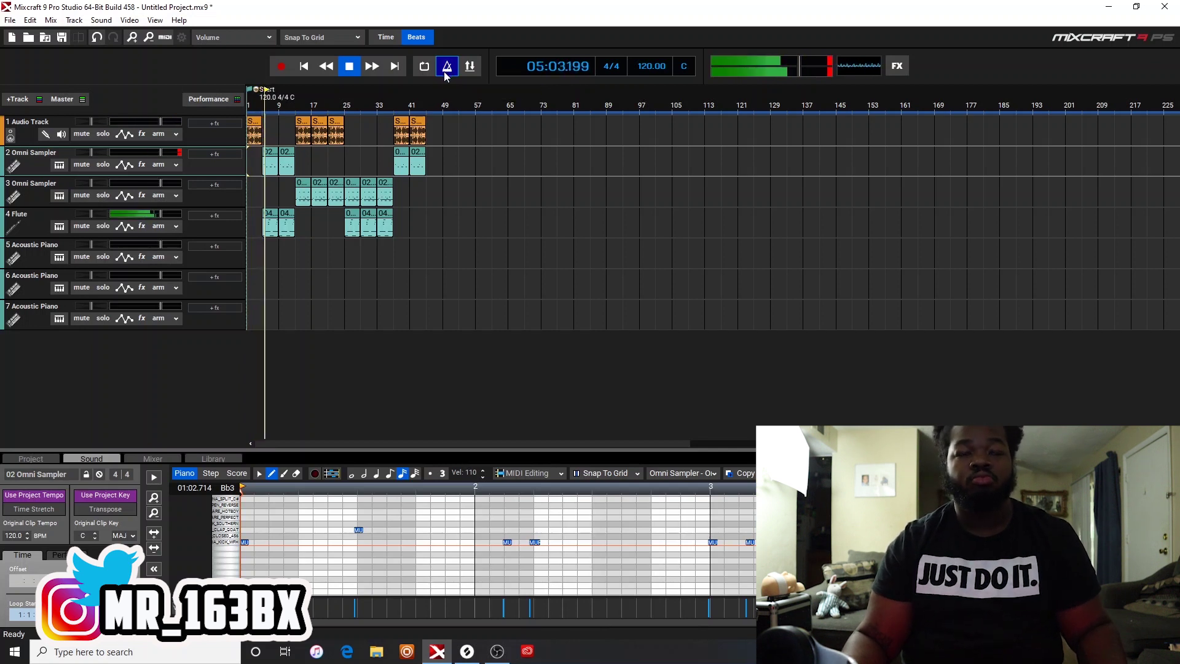
{"action": "key", "text": "space"}
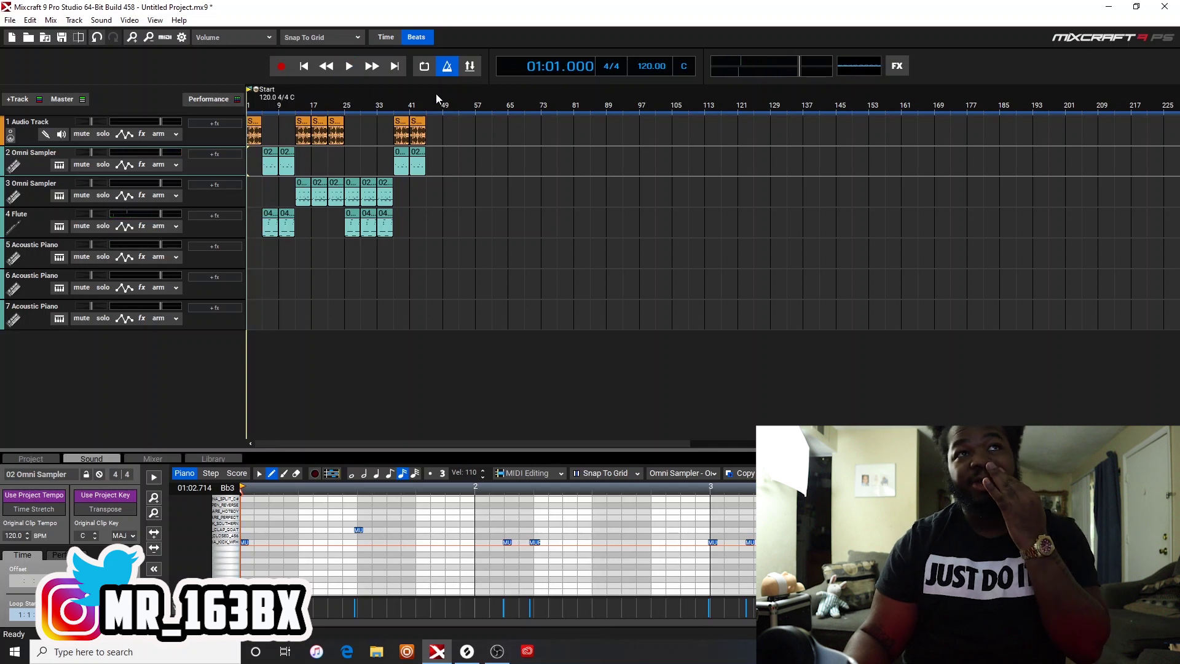